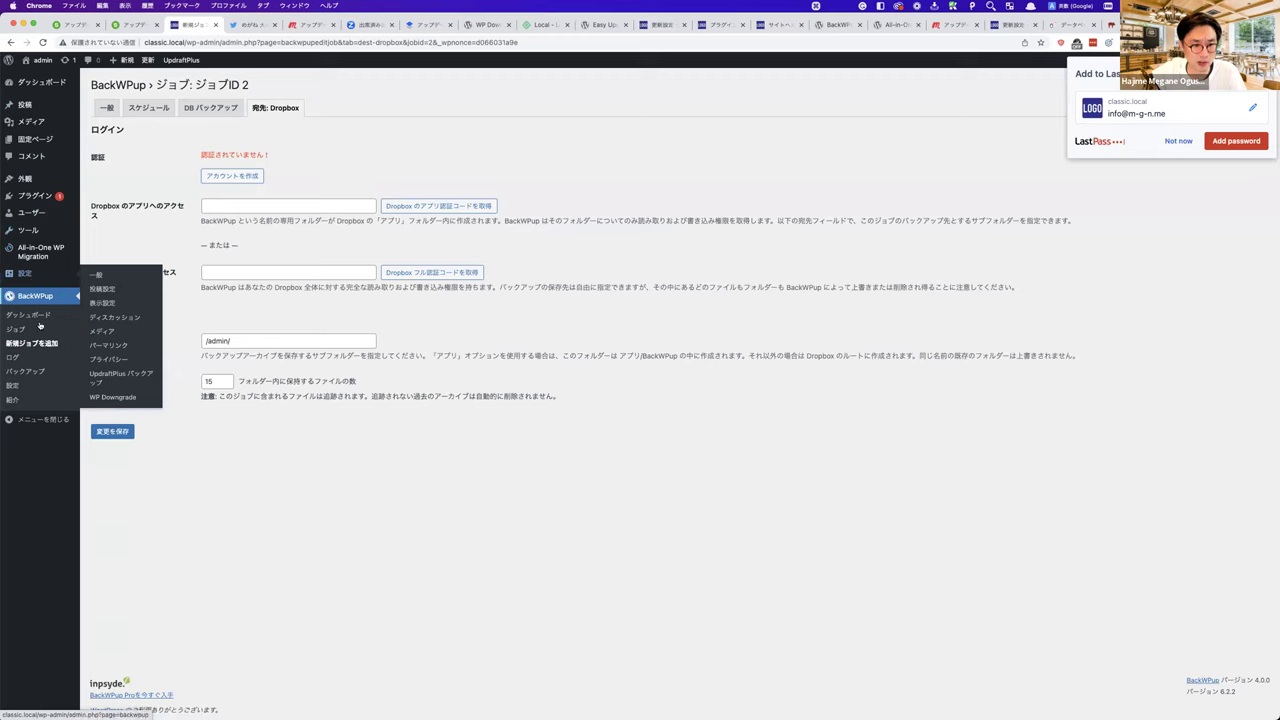
# - Set the WordPress target version to 6.0.1 in the WP Downgrade options and save the change
pyautogui.click(97, 397)
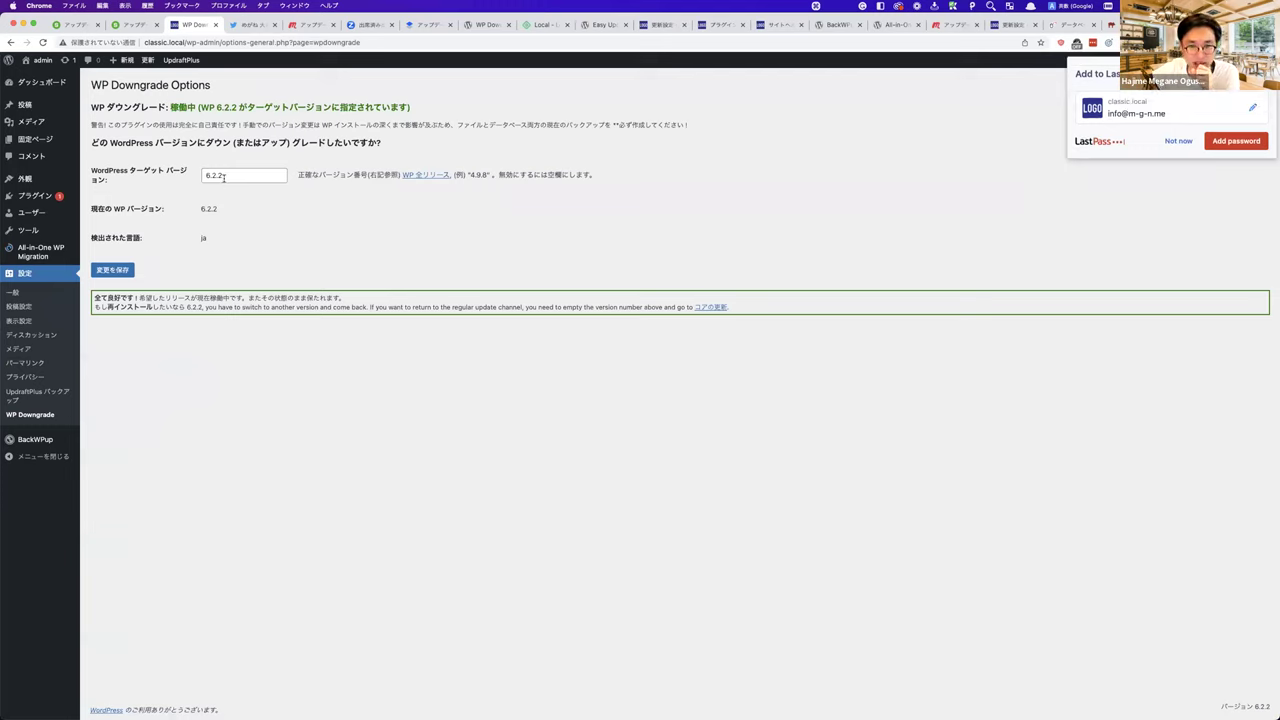
pyautogui.moveTo(223, 176); pyautogui.dragTo(189, 176)
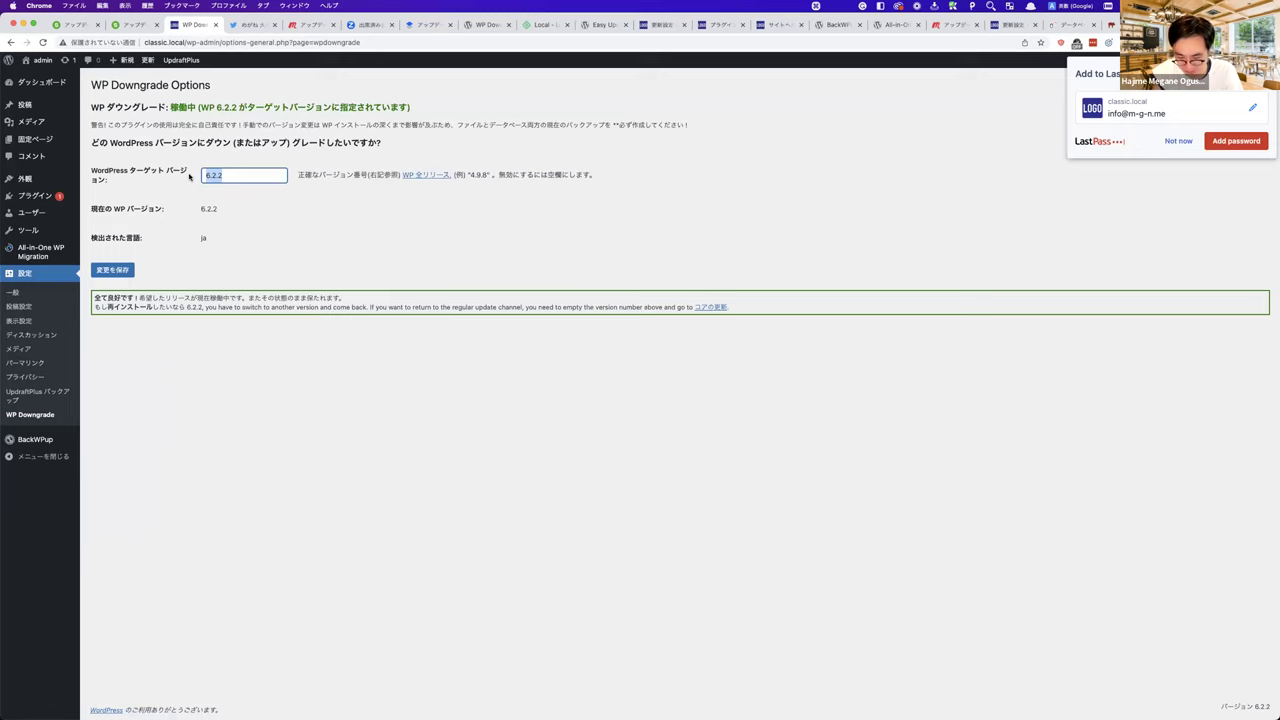
pyautogui.write('6.0.1')
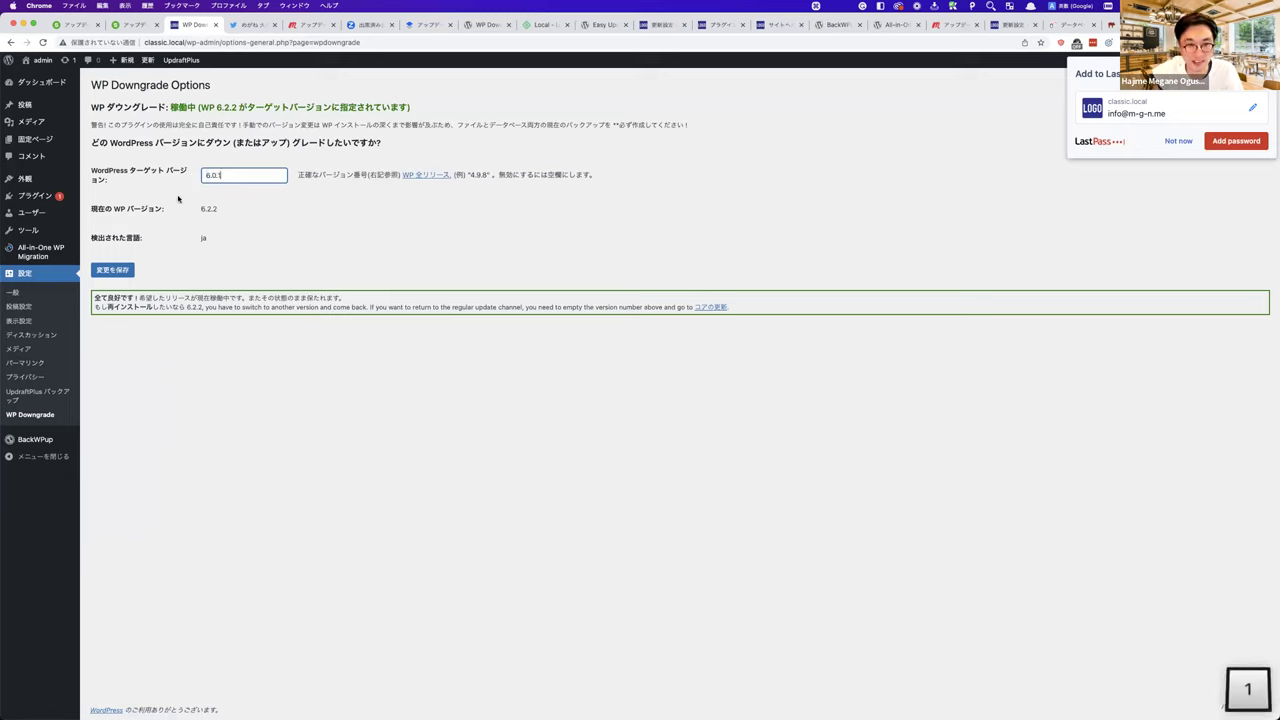
pyautogui.click(107, 273)
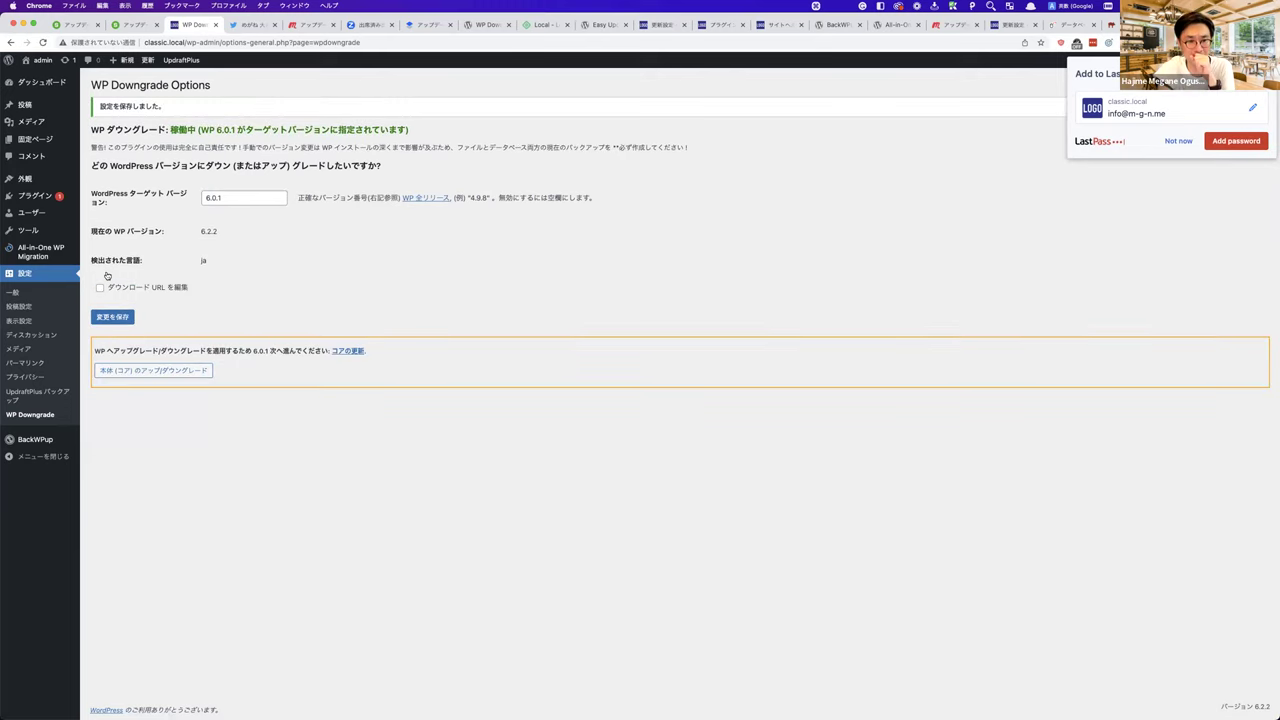
# - Open the core update page for the targeted version and examine the option to reinstall version 6.0.1-ja
pyautogui.click(172, 371)
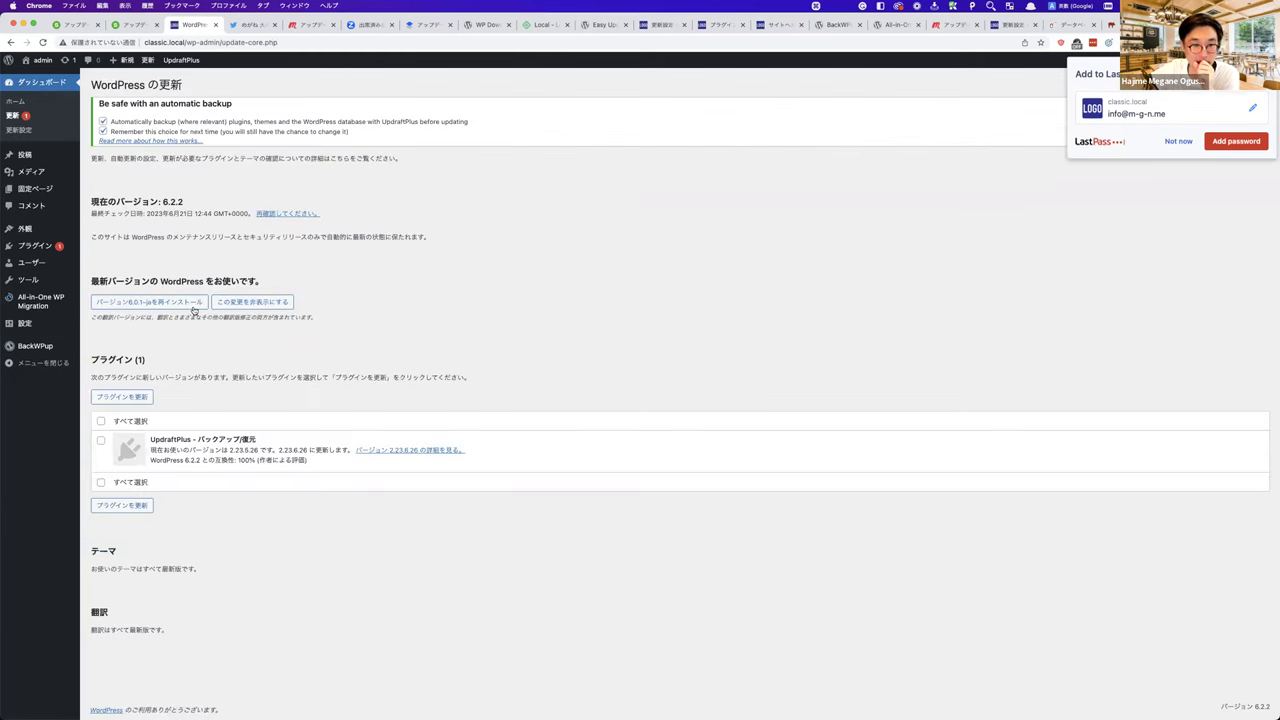
pyautogui.scroll(5, 172, 309)
pyautogui.hscroll(-3, 172, 309)
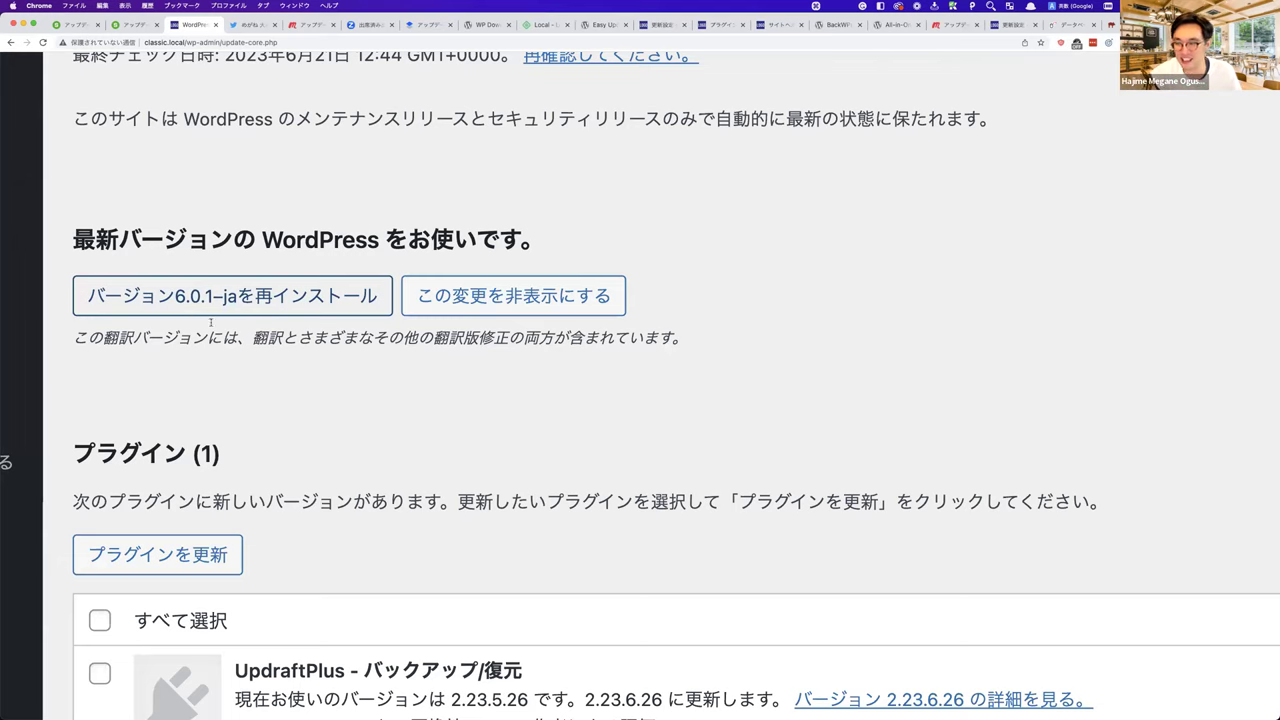
pyautogui.press('super+minus')
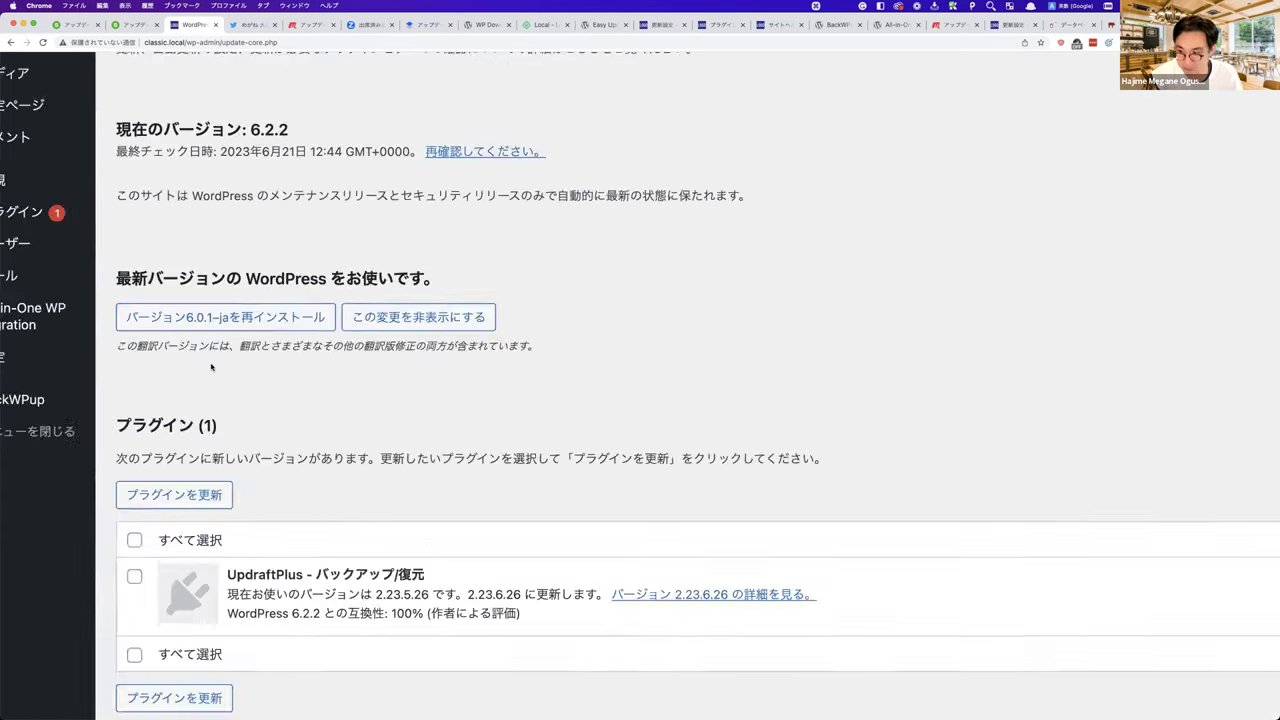
pyautogui.press('super+minus')
pyautogui.press('super+minus')
pyautogui.press('super+minus')
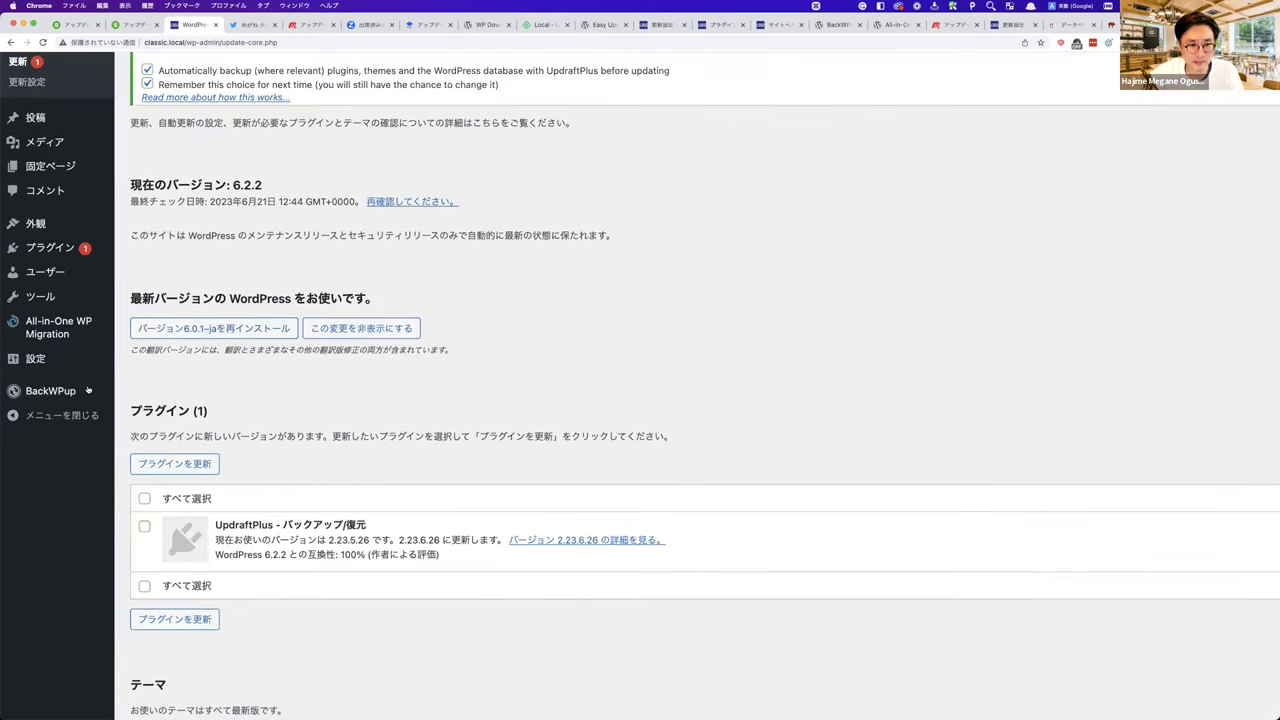
pyautogui.scroll(1, 103, 365)
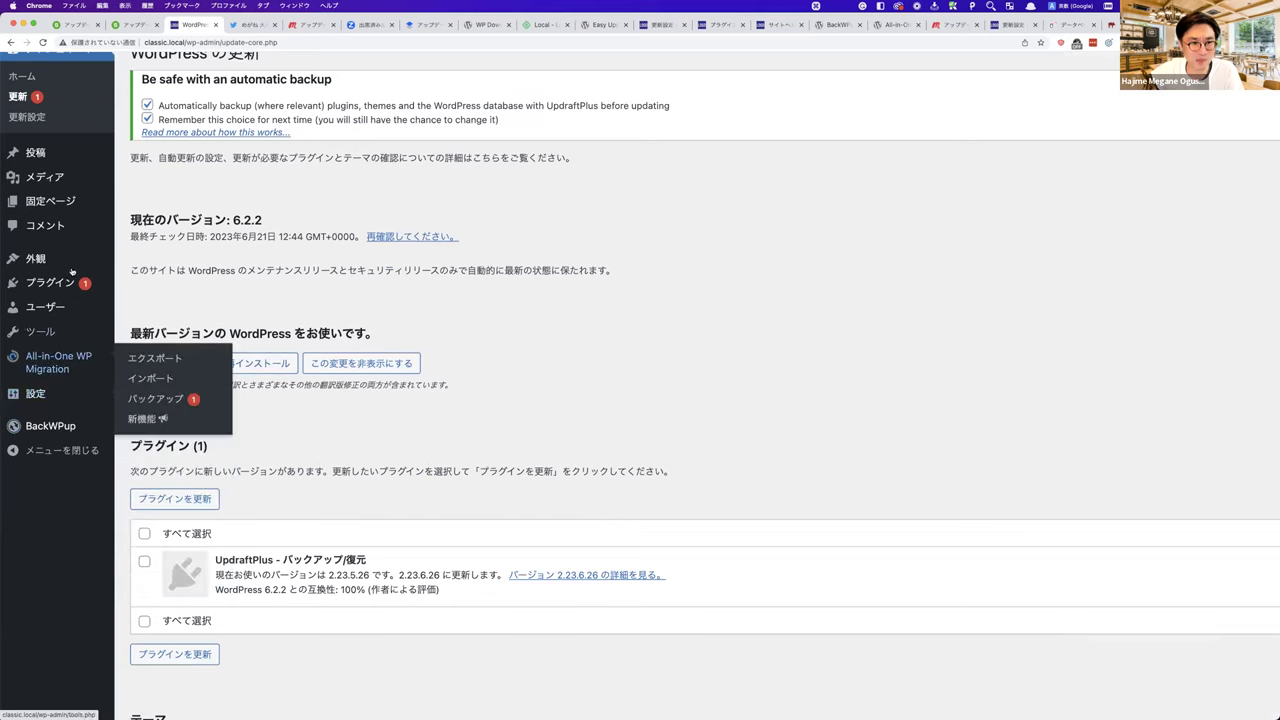
pyautogui.scroll(2, 286, 328)
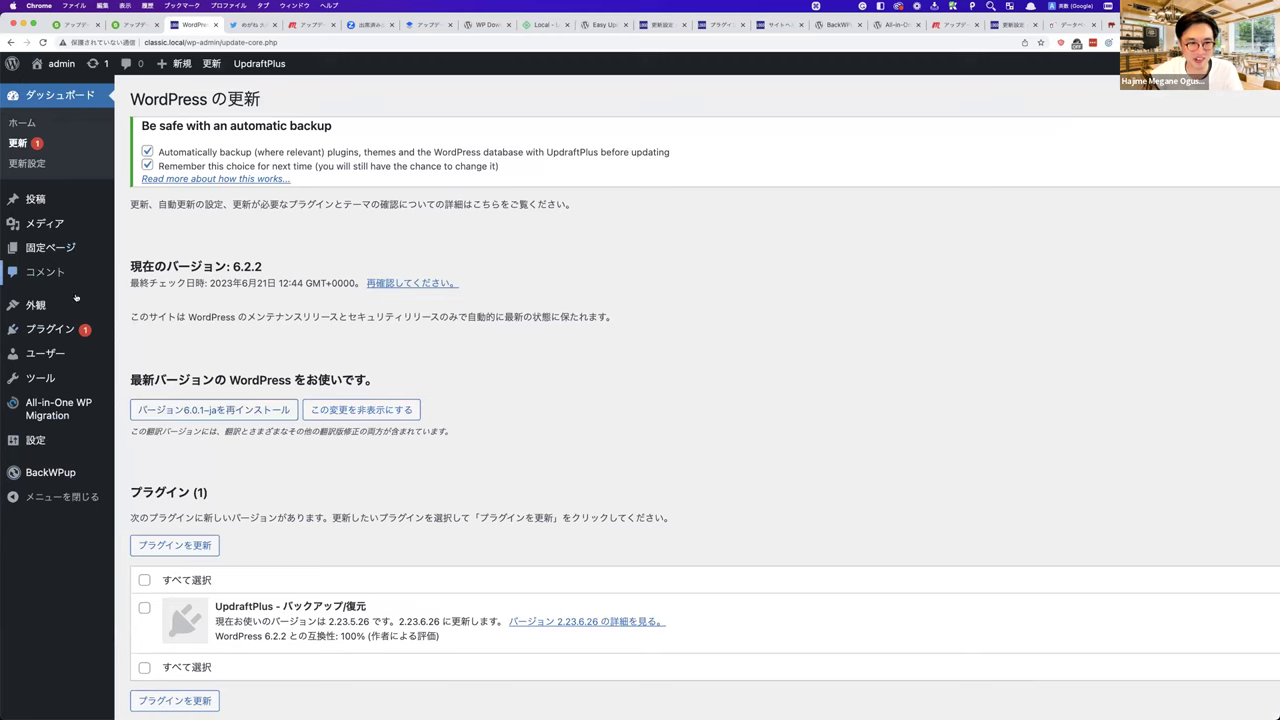
# - Set the WP Downgrade target version back to 6.2.2, save the change and return to the WordPress dashboard
pyautogui.moveTo(40, 440)
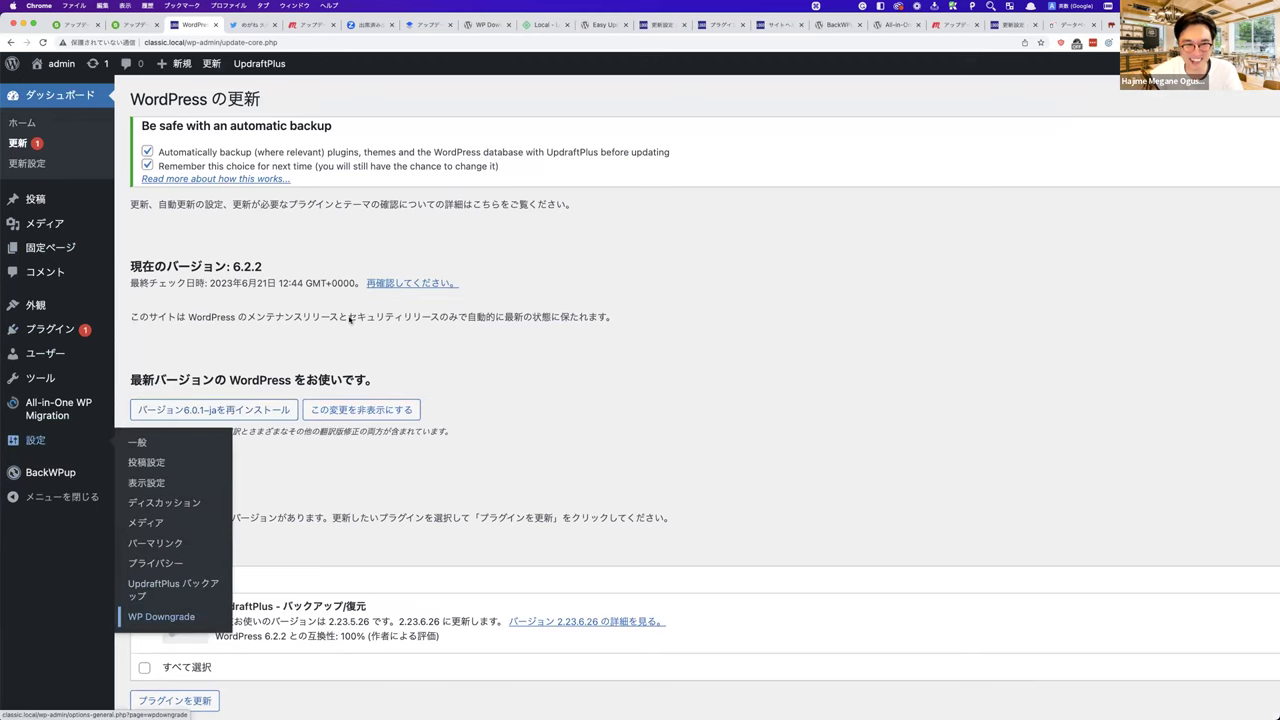
pyautogui.click(165, 616)
pyautogui.moveTo(224, 175); pyautogui.dragTo(203, 175)
pyautogui.press('space')
pyautogui.write('6.2.2')
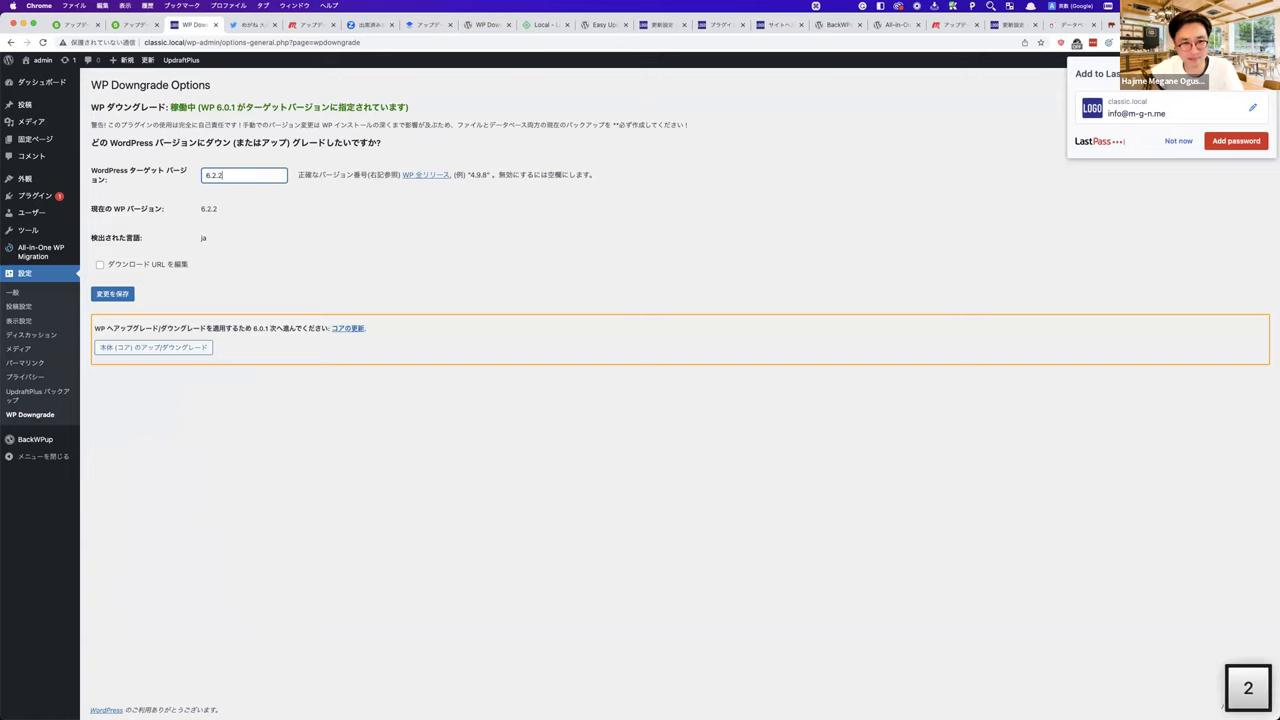
pyautogui.click(118, 292)
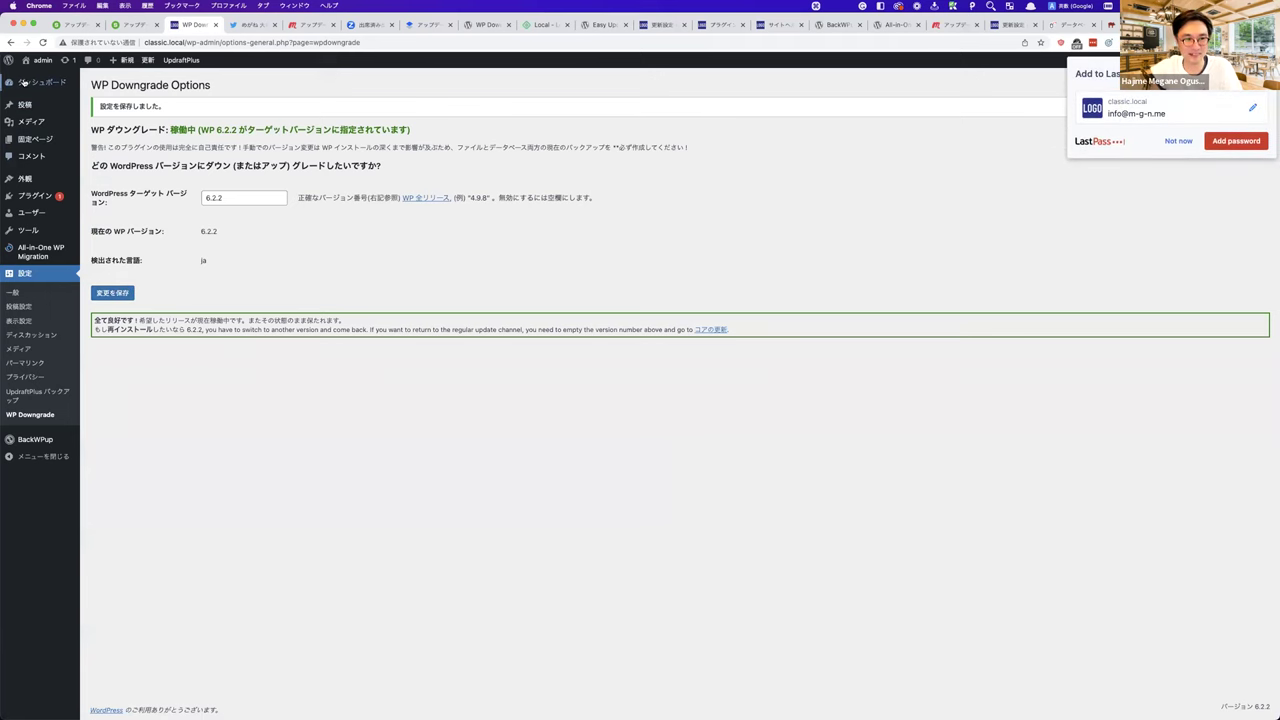
pyautogui.moveTo(22, 83)
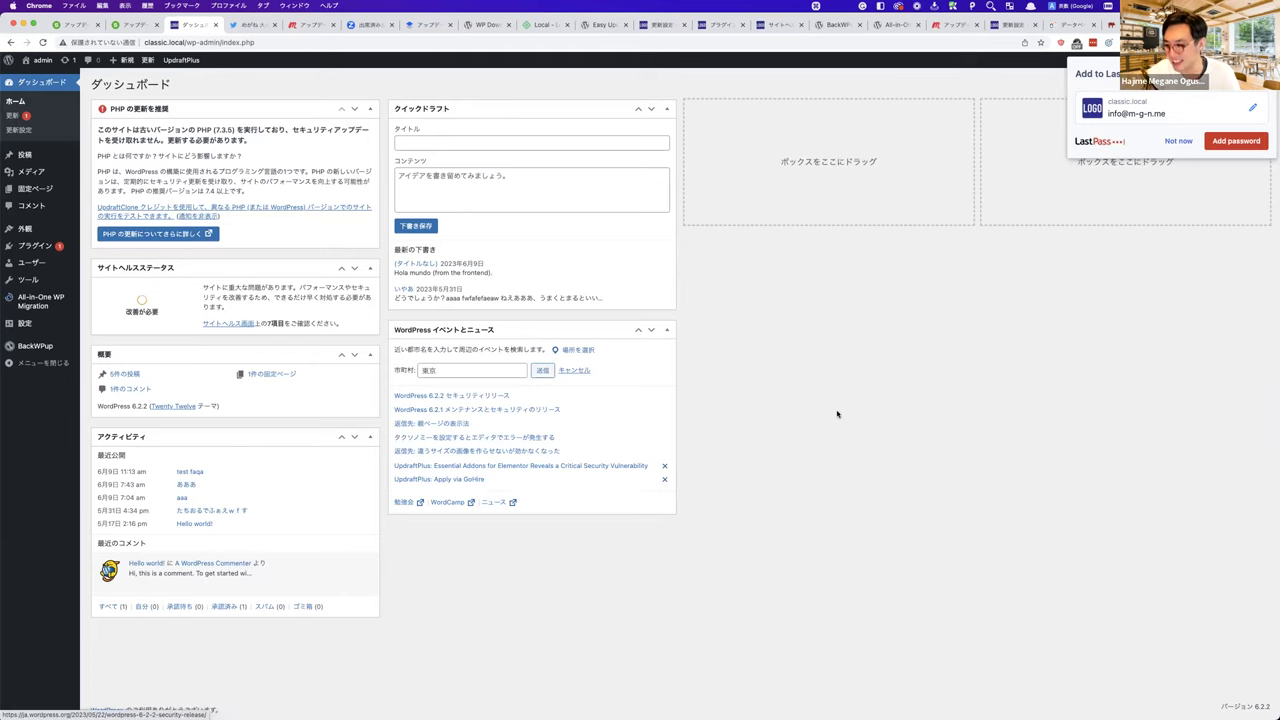
# - Switch to the Dropbox Paper notes and read the sections on local updates, applying them to production and recovering from failures
pyautogui.click(418, 26)
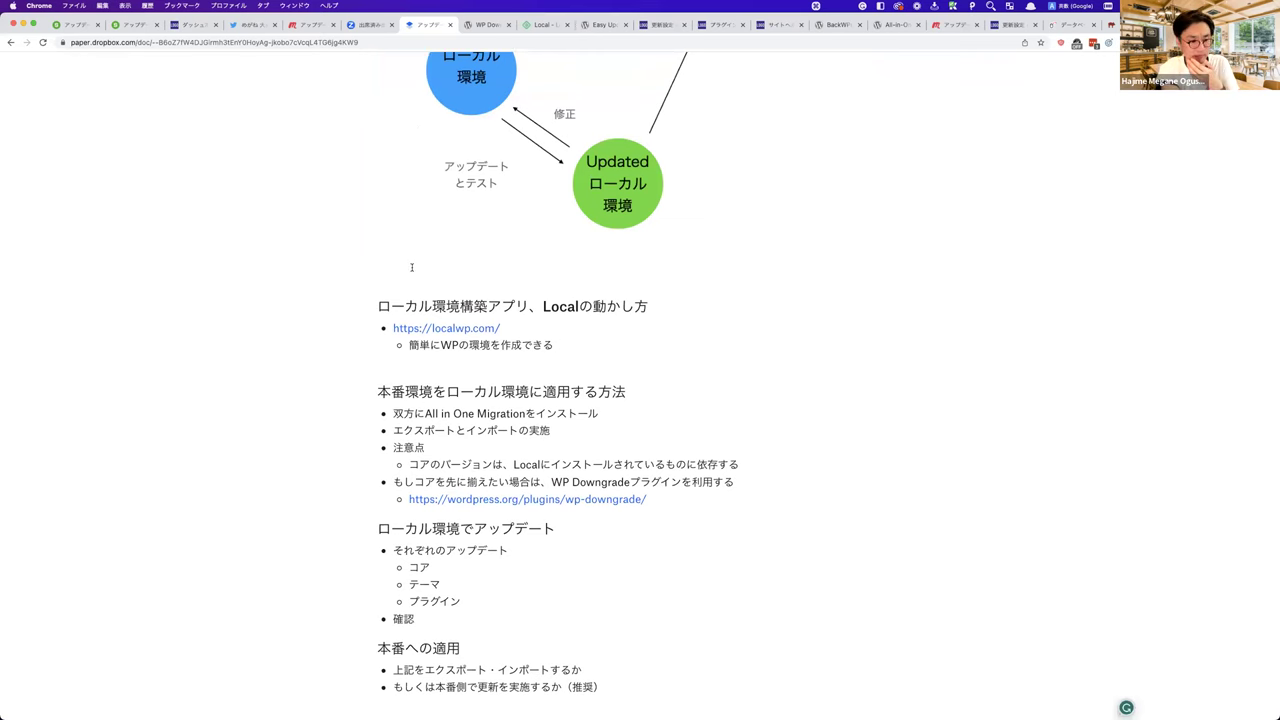
pyautogui.scroll(-2, 552, 508)
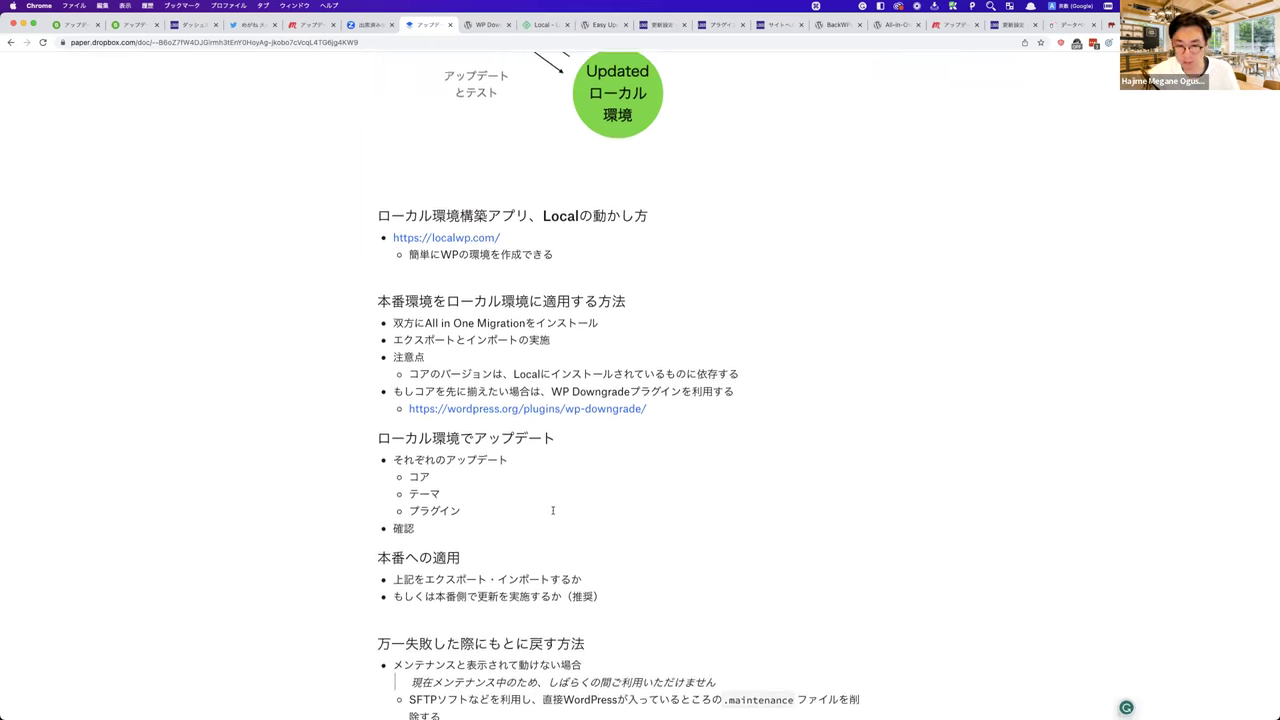
pyautogui.scroll(-1, 552, 510)
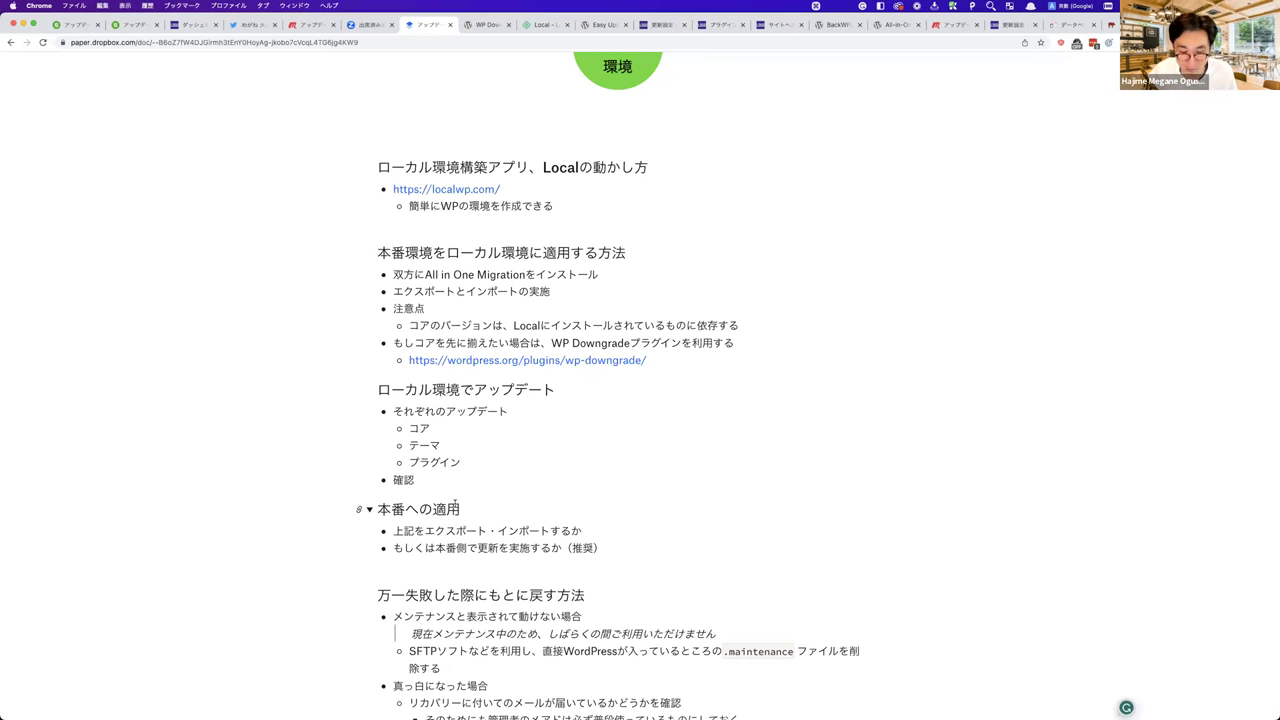
pyautogui.scroll(-2, 456, 503)
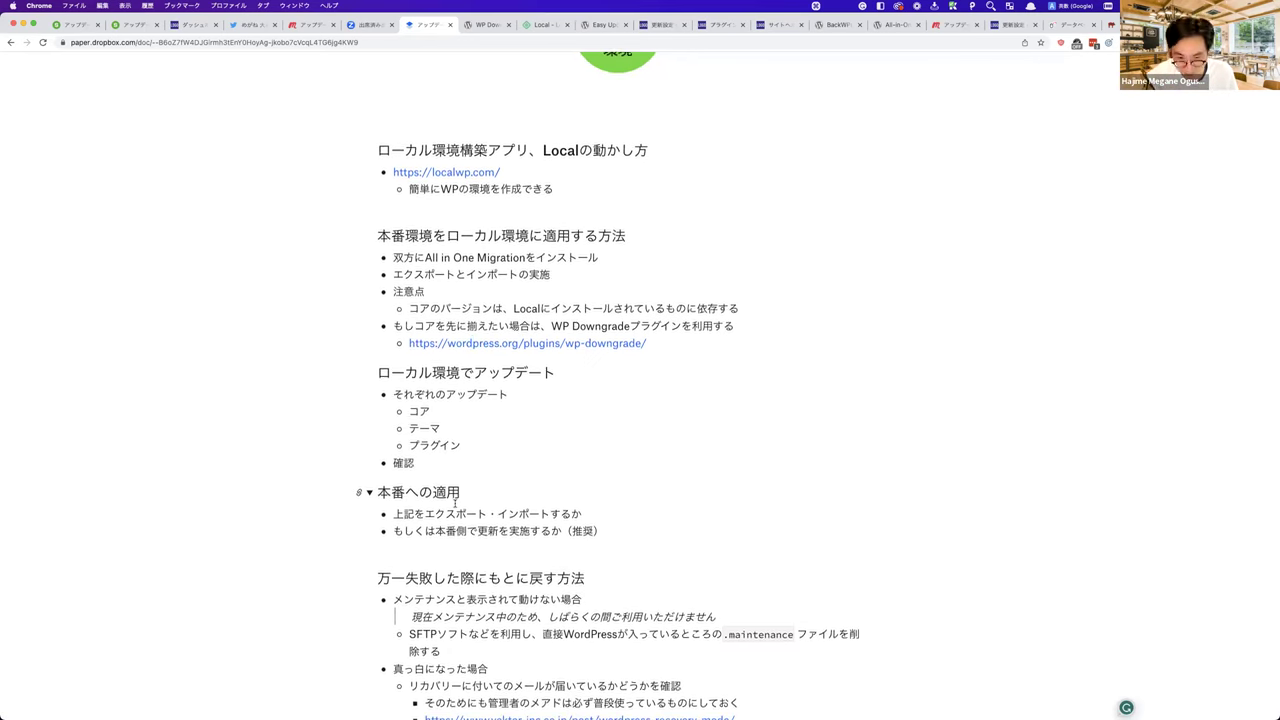
pyautogui.scroll(-1, 456, 505)
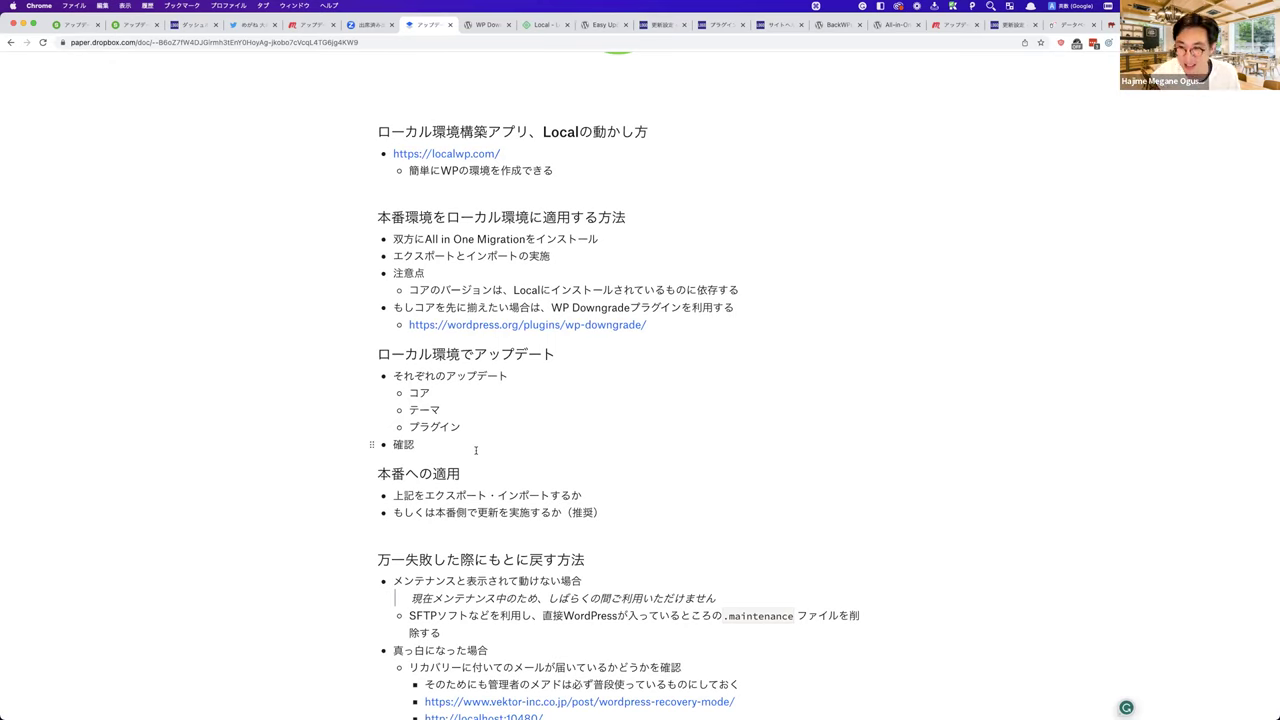
pyautogui.click(459, 521)
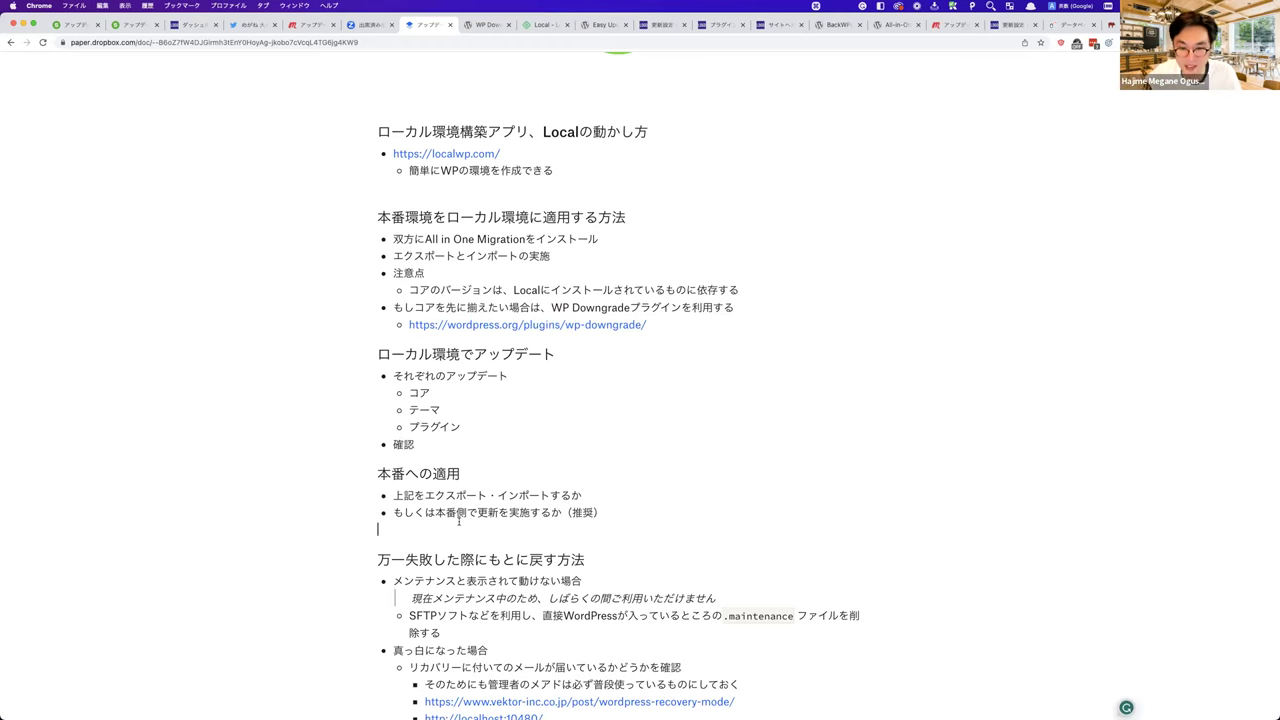
pyautogui.scroll(-1, 459, 518)
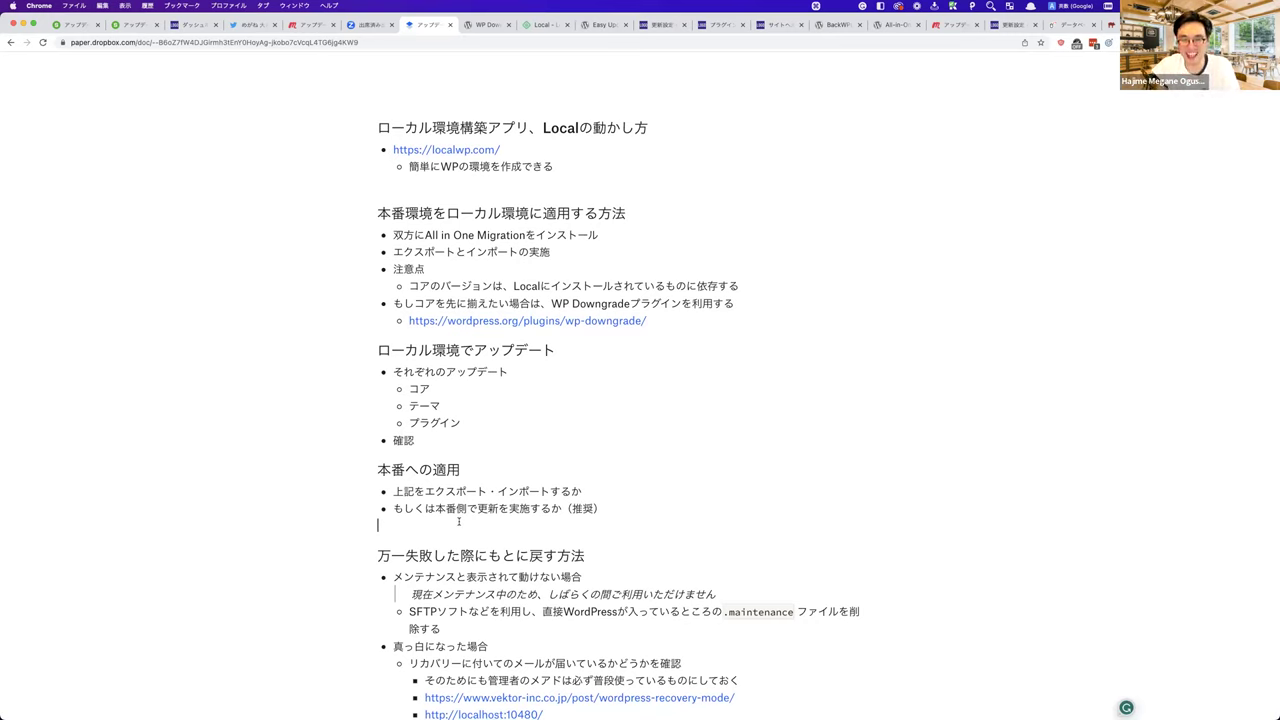
pyautogui.scroll(-1, 459, 521)
pyautogui.scroll(-5, 459, 521)
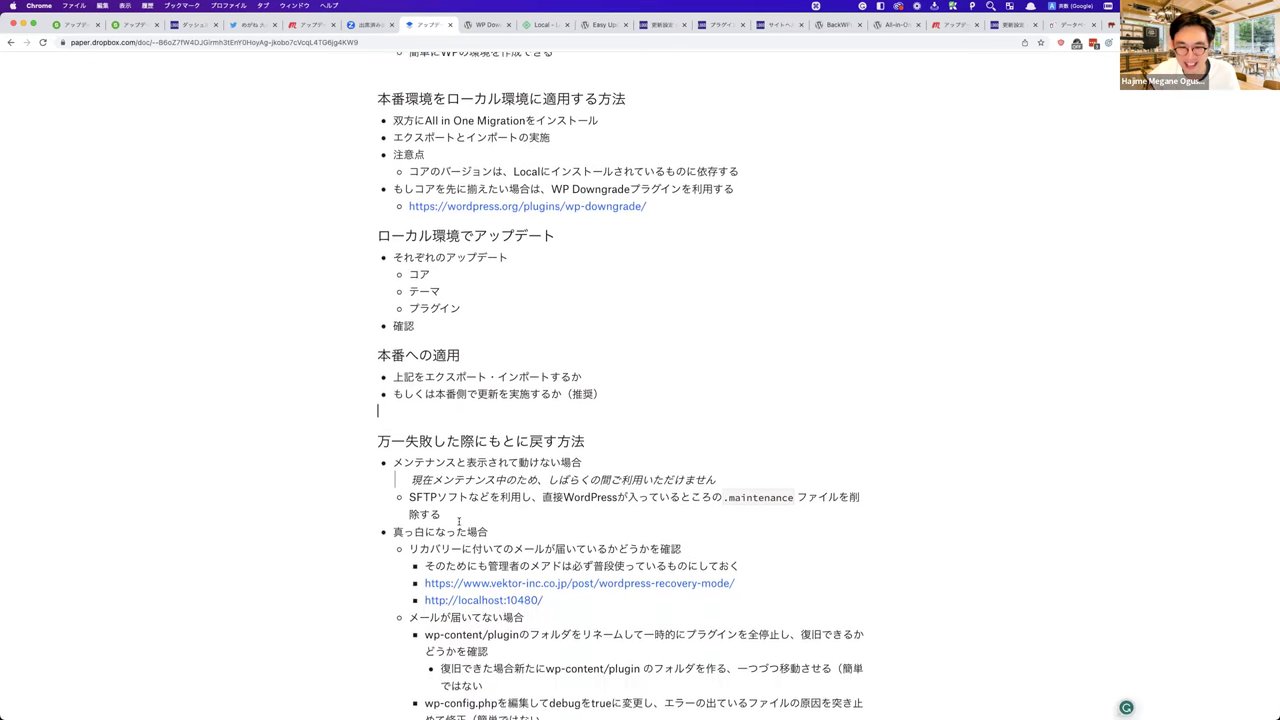
pyautogui.scroll(-3, 459, 521)
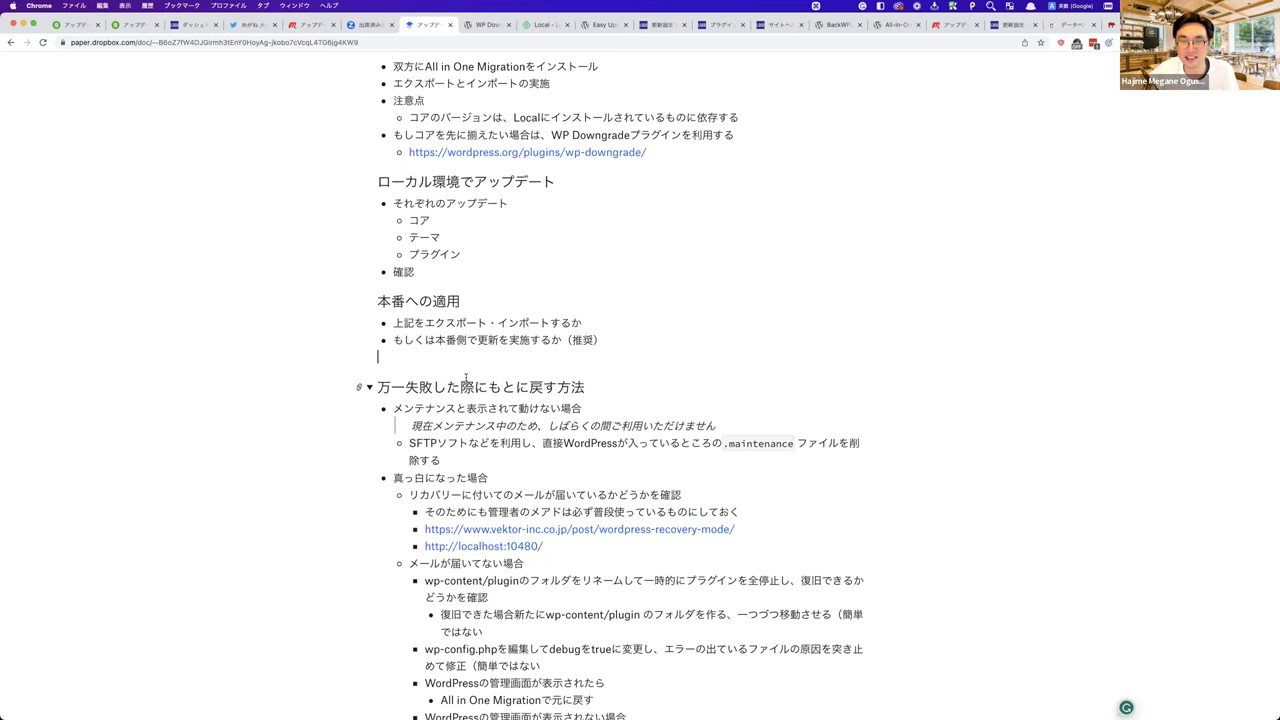
pyautogui.scroll(3, 465, 378)
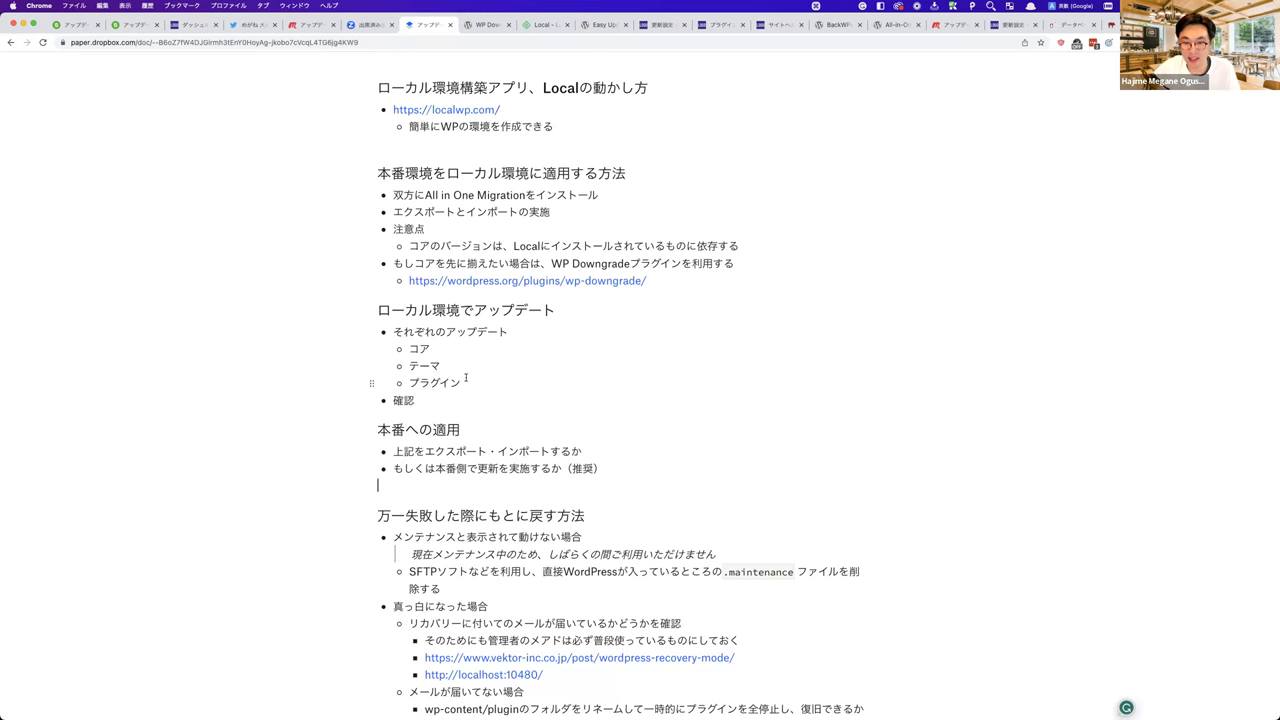
pyautogui.scroll(-2, 627, 457)
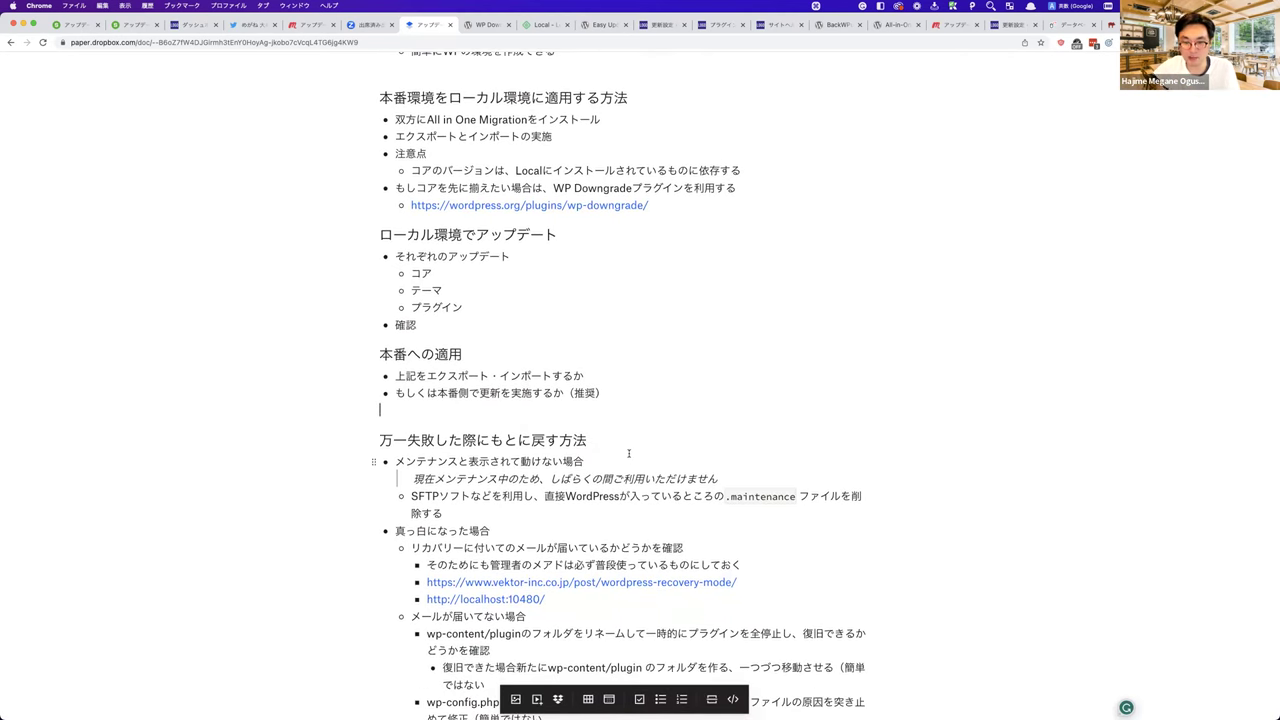
# - Examine the failure recovery notes, highlighting the maintenance message and the .maintenance file name, and continue to the white-screen instructions
pyautogui.press('super+plus')
pyautogui.press('super+plus')
pyautogui.press('super+plus')
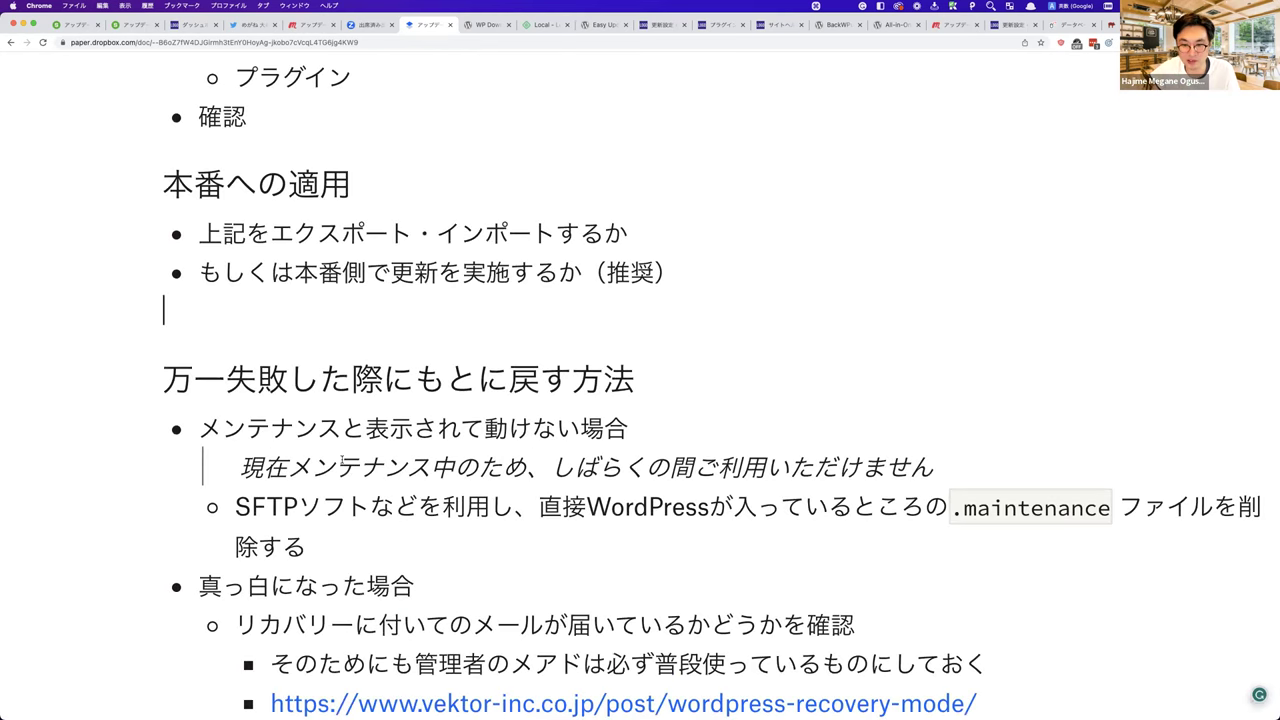
pyautogui.moveTo(862, 467); pyautogui.dragTo(168, 467)
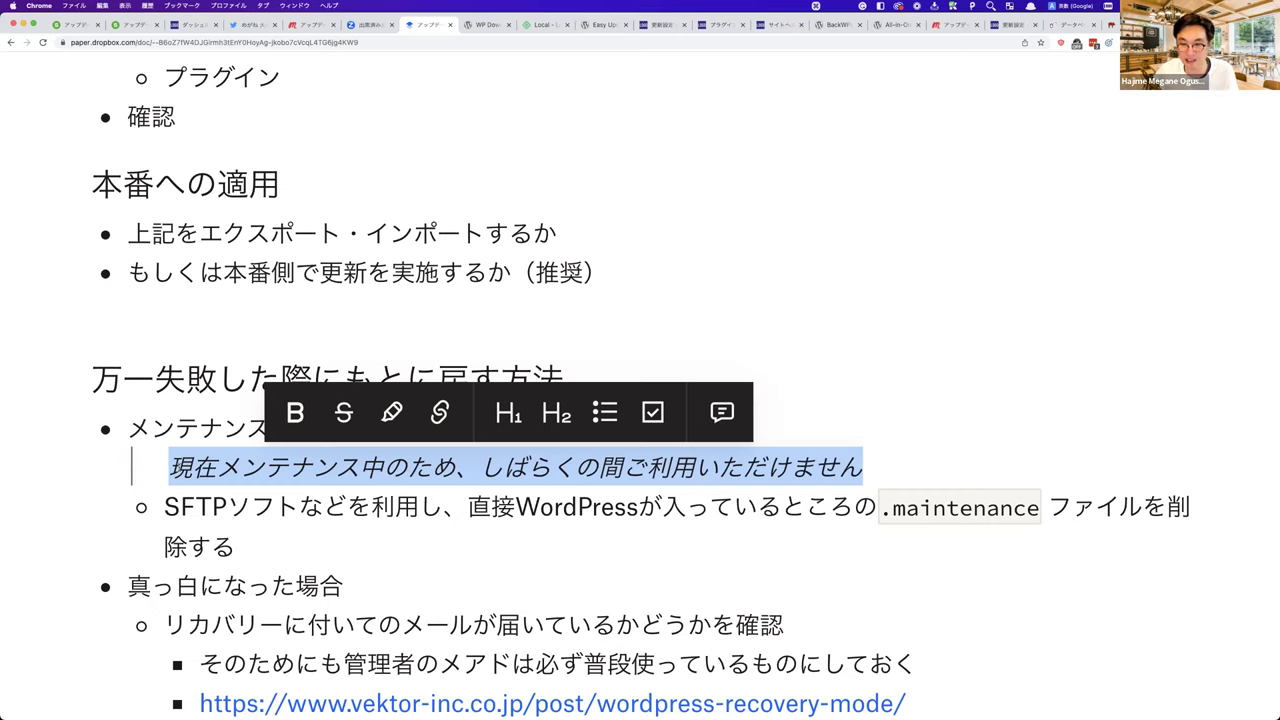
pyautogui.hscroll(2, 172, 478)
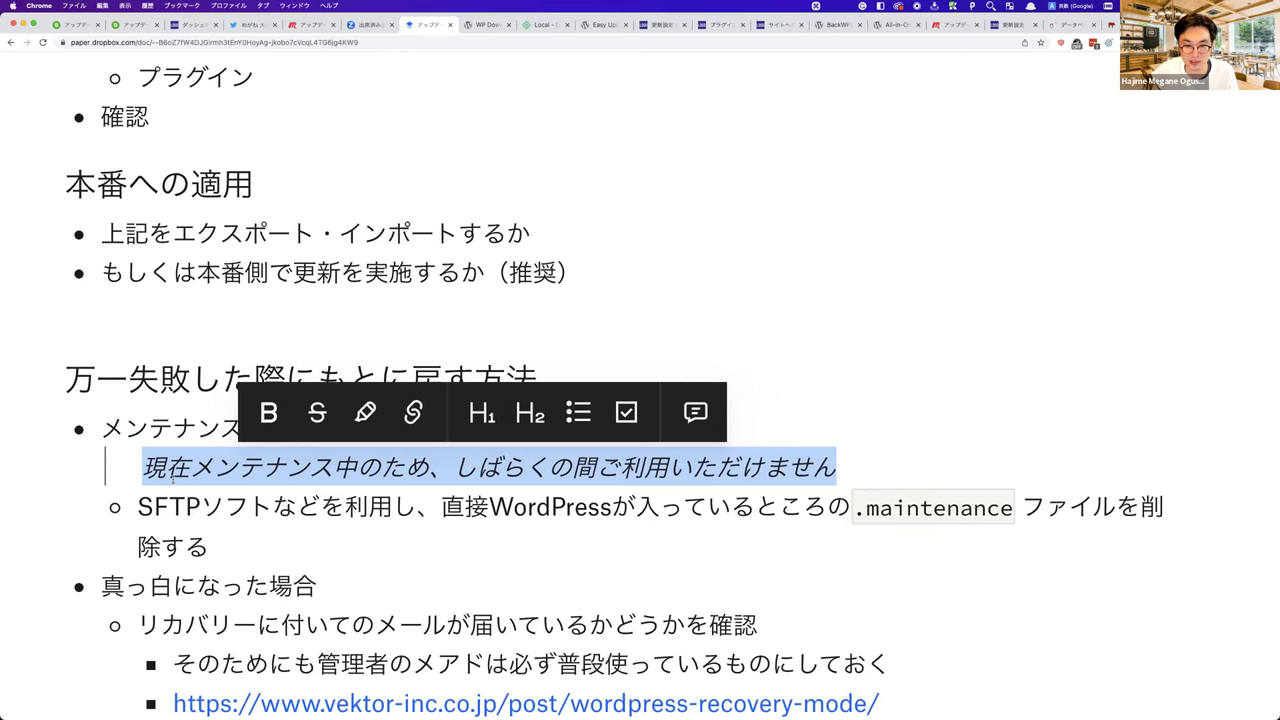
pyautogui.scroll(-5, 172, 478)
pyautogui.click(765, 501)
pyautogui.moveTo(814, 503); pyautogui.dragTo(697, 503)
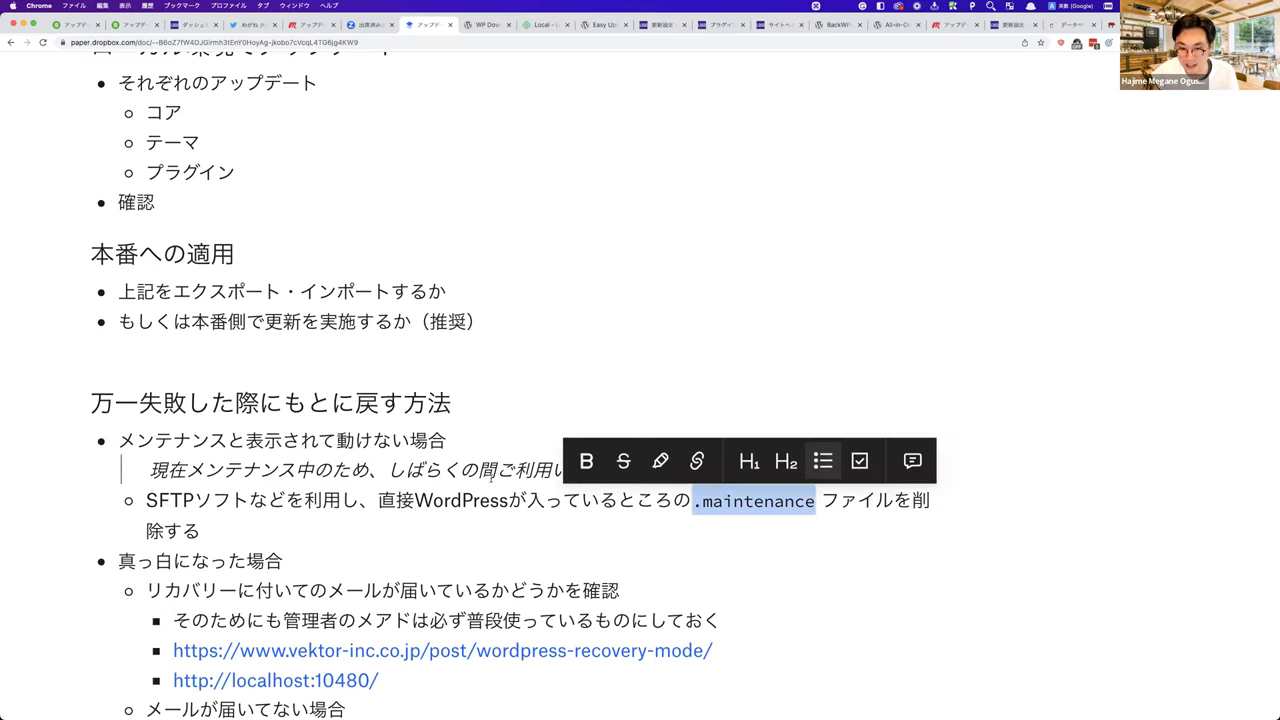
pyautogui.click(690, 478)
pyautogui.moveTo(680, 470); pyautogui.dragTo(143, 483)
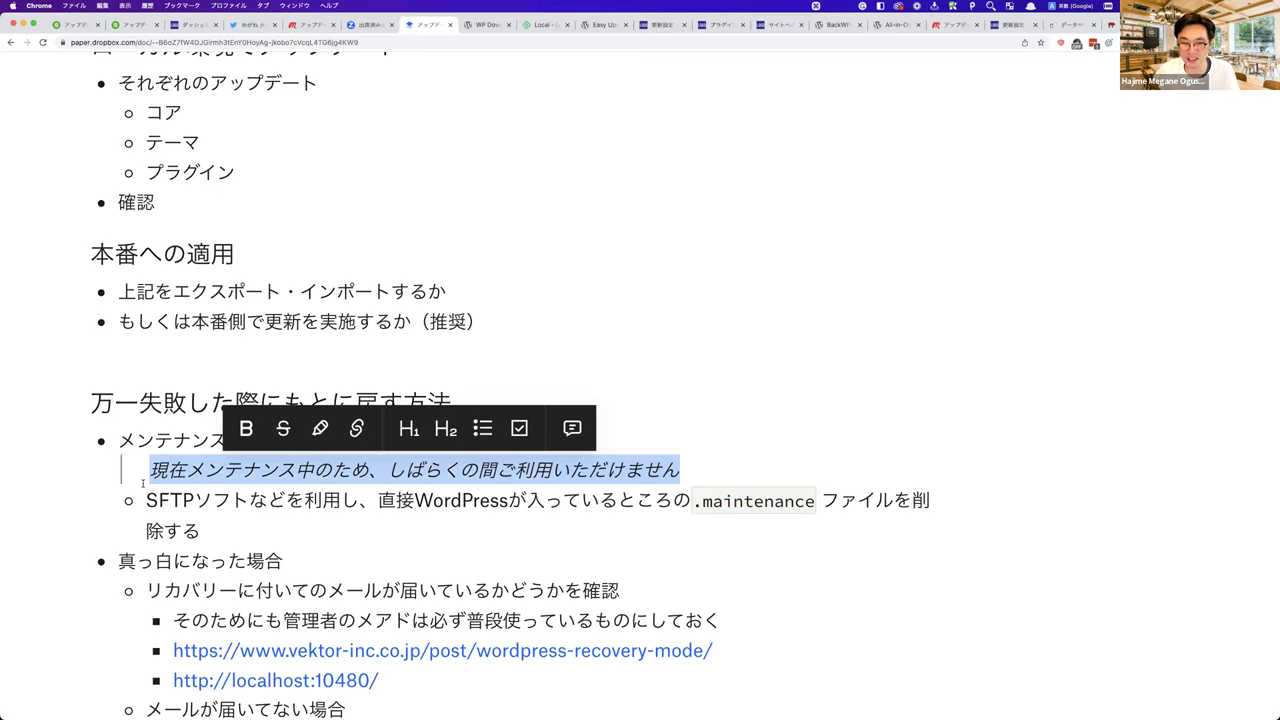
pyautogui.click(157, 500)
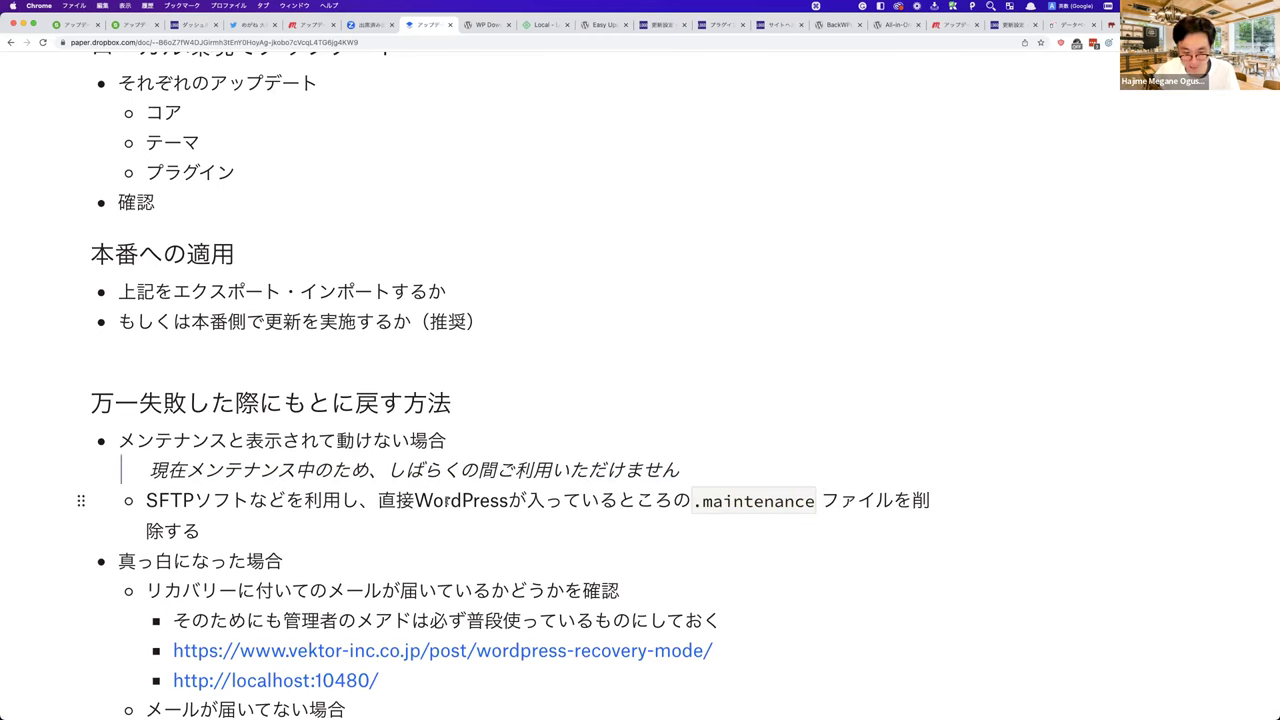
pyautogui.scroll(-2, 447, 500)
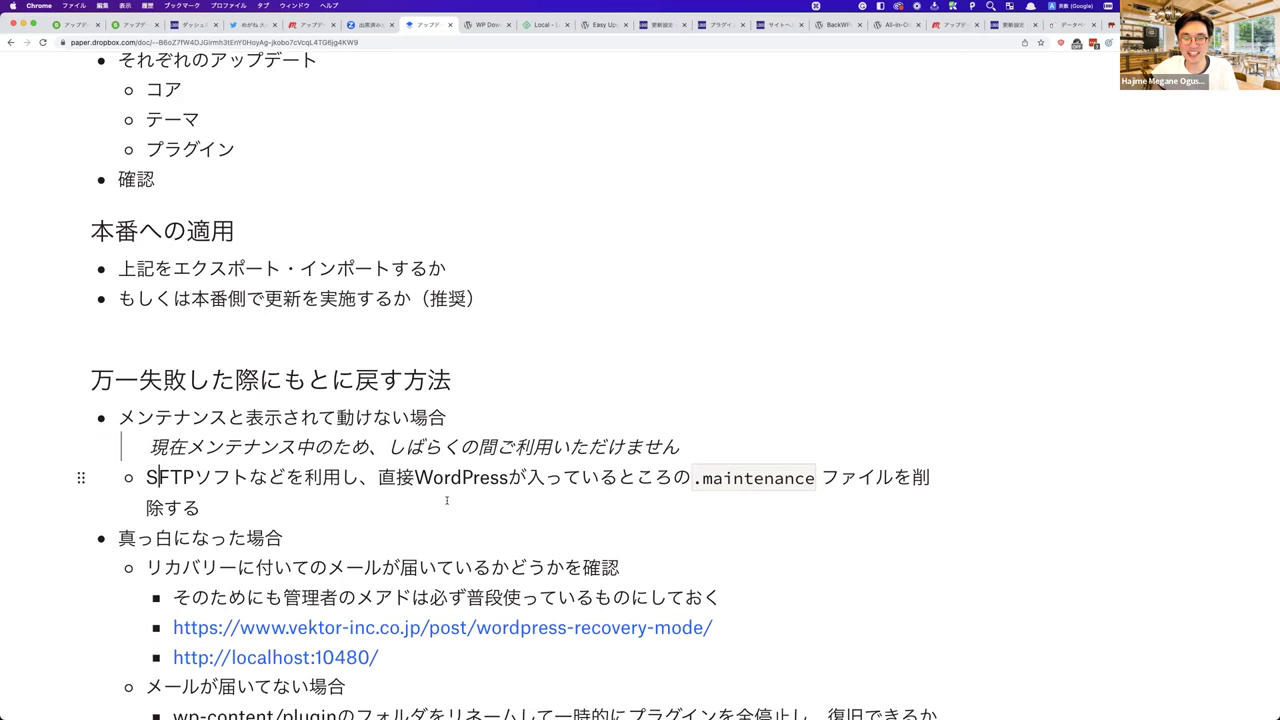
pyautogui.scroll(-5, 447, 500)
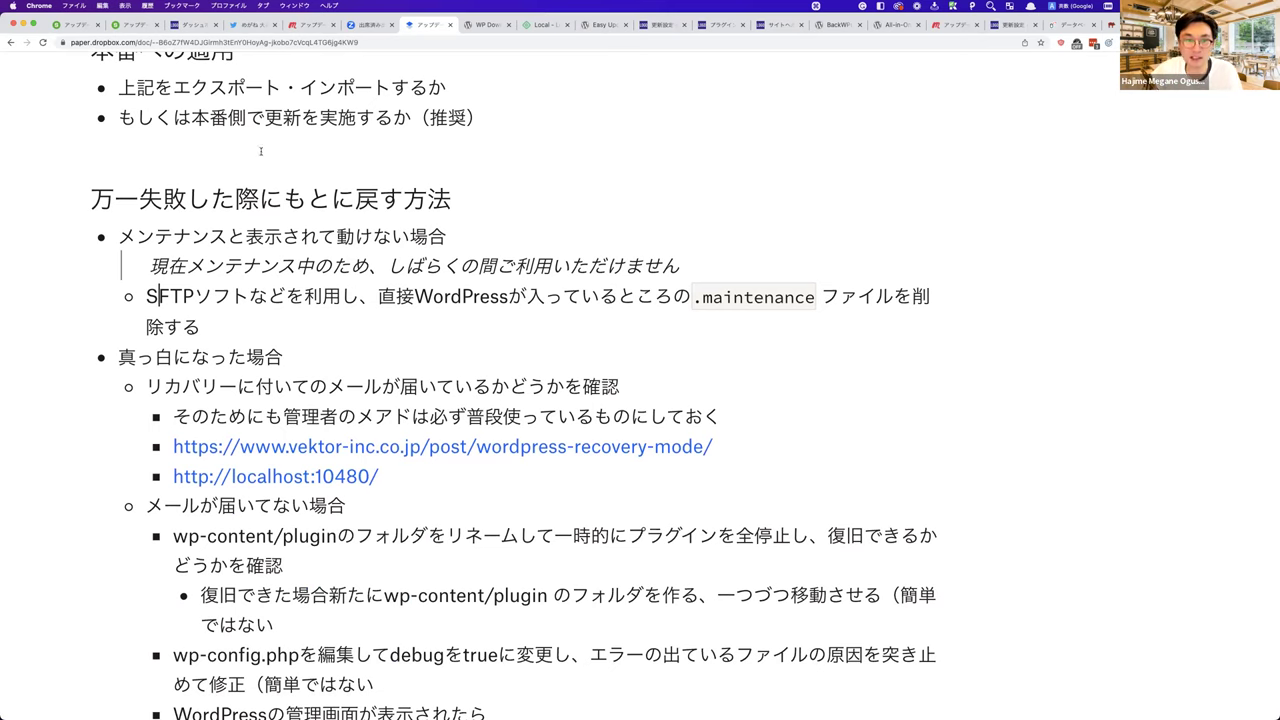
# - Switch back to the classic.local WordPress admin and open its General Settings page
pyautogui.click(185, 24)
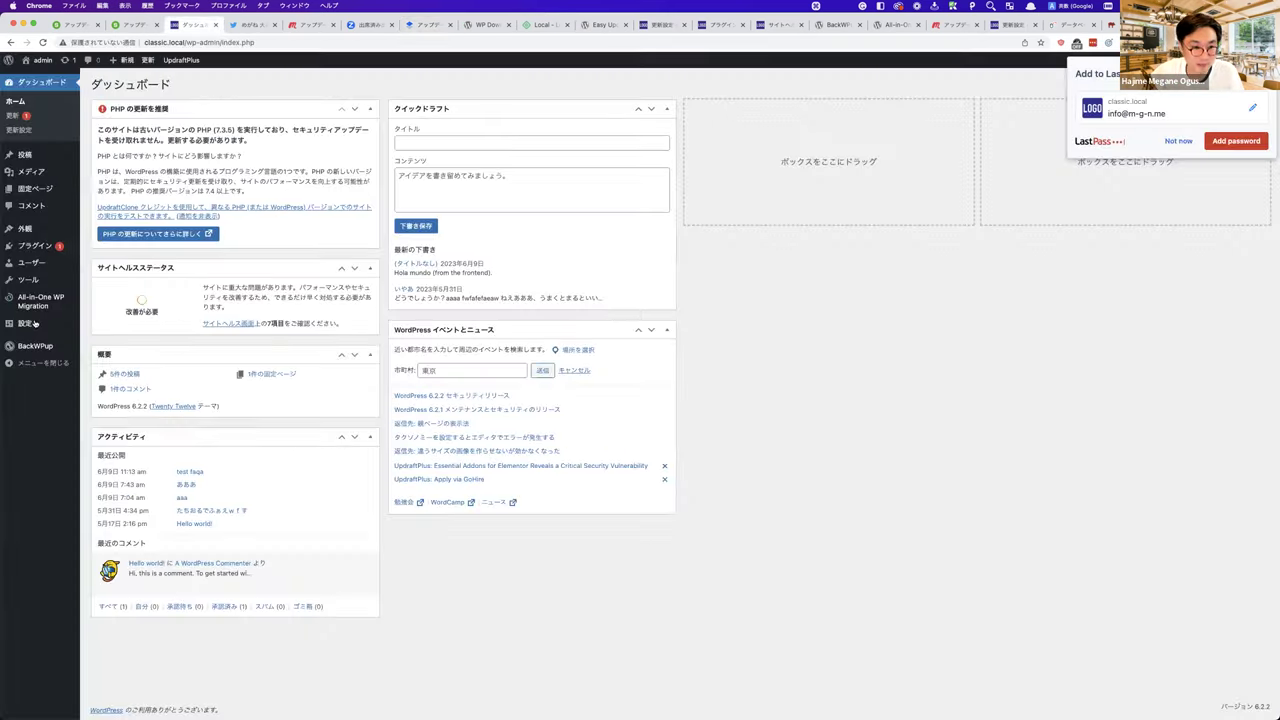
pyautogui.click(88, 325)
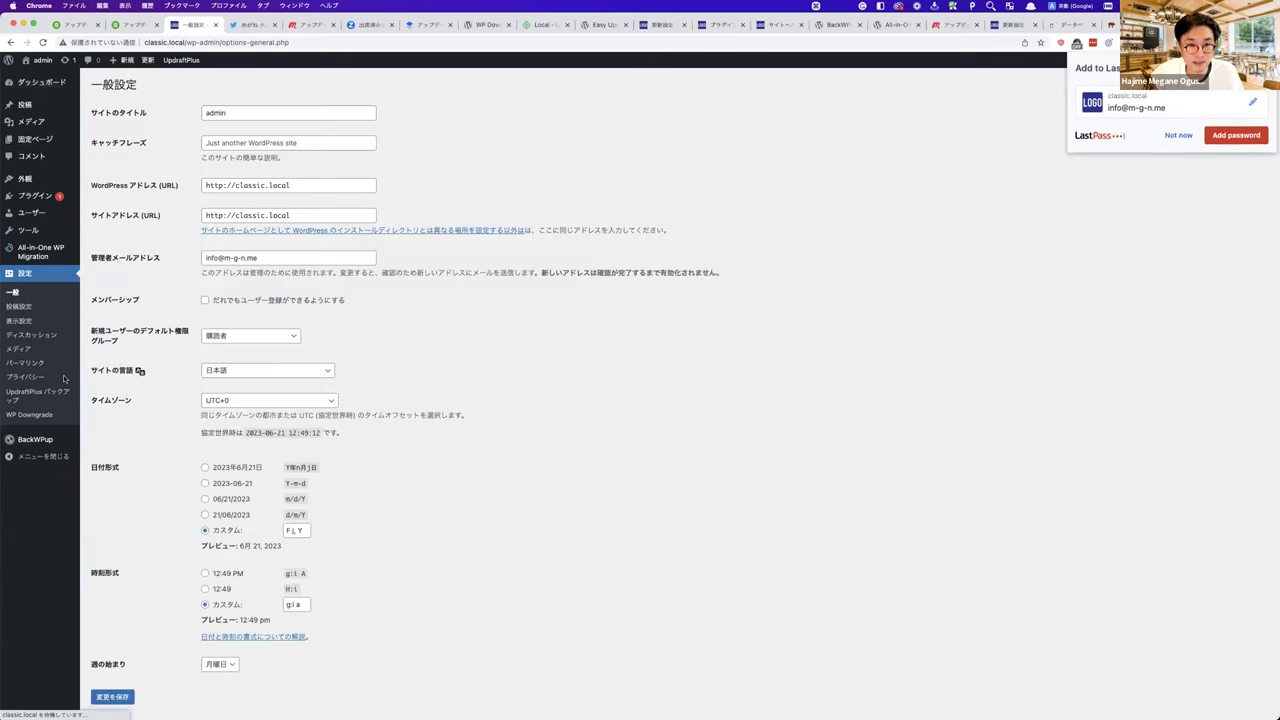
# - Check the administrator email address field in the General Settings of classic.local
pyautogui.scroll(5, 148, 275)
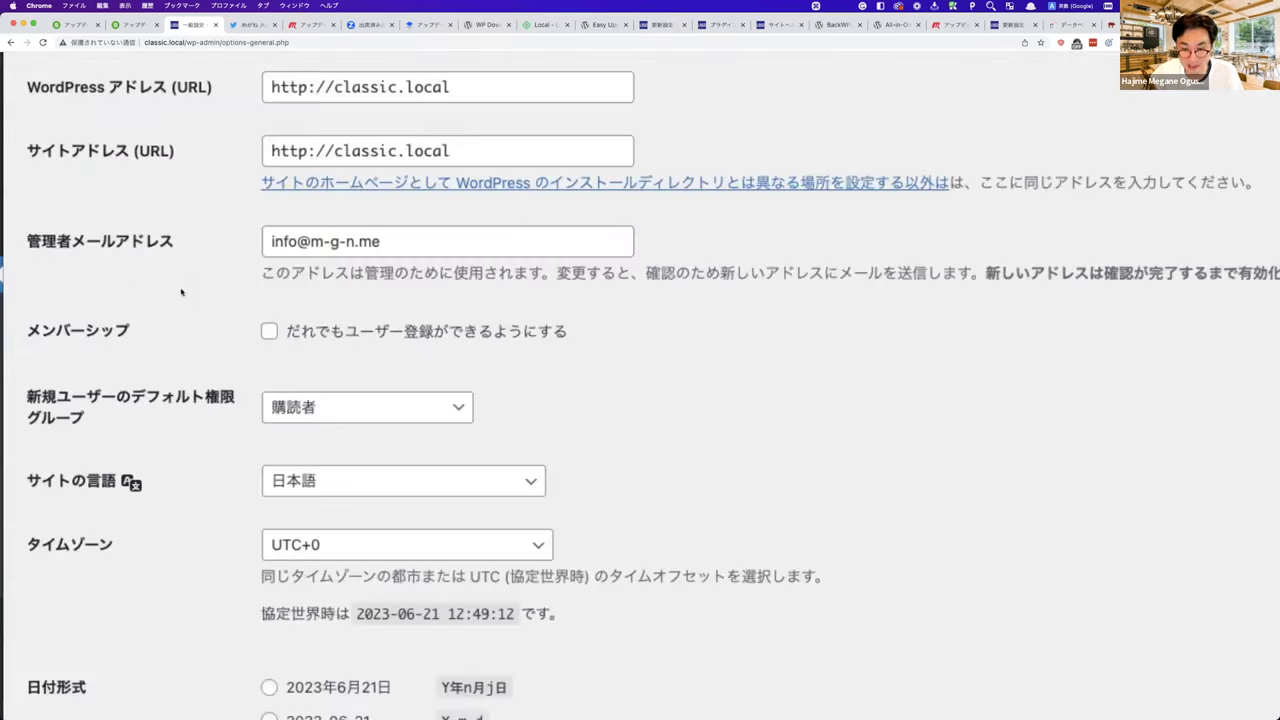
pyautogui.scroll(3, 181, 292)
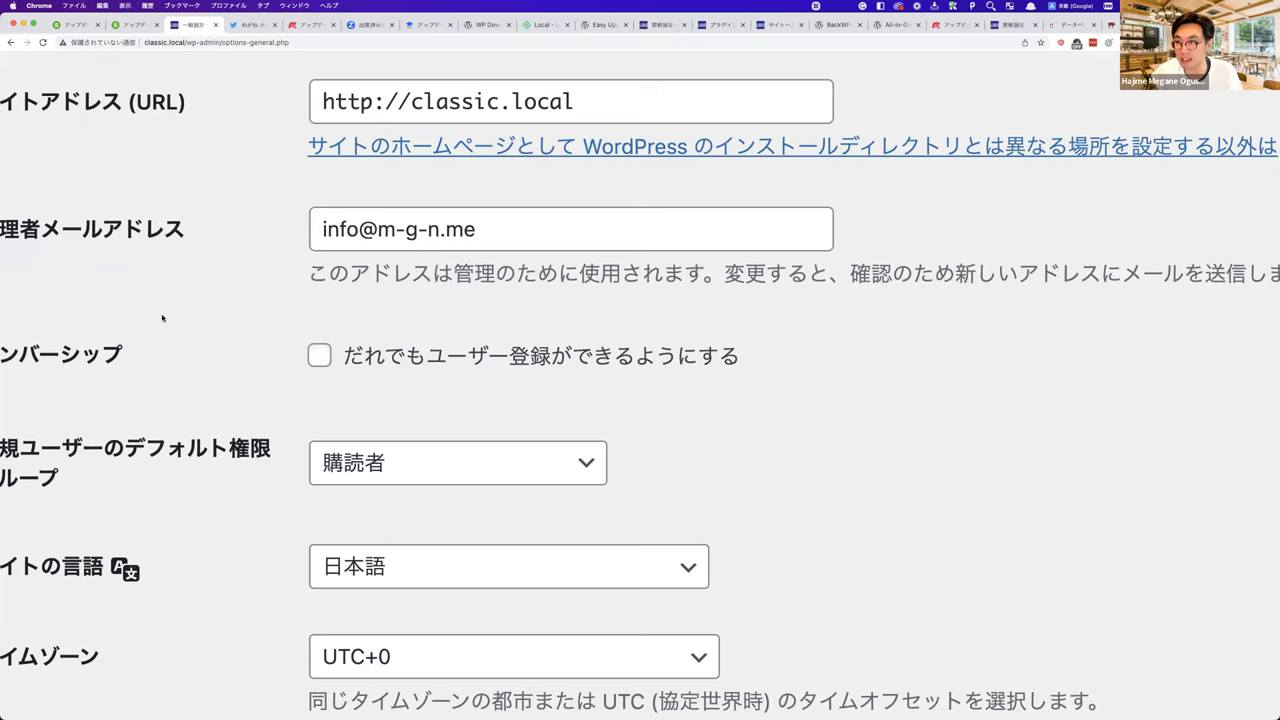
pyautogui.scroll(-8, 160, 317)
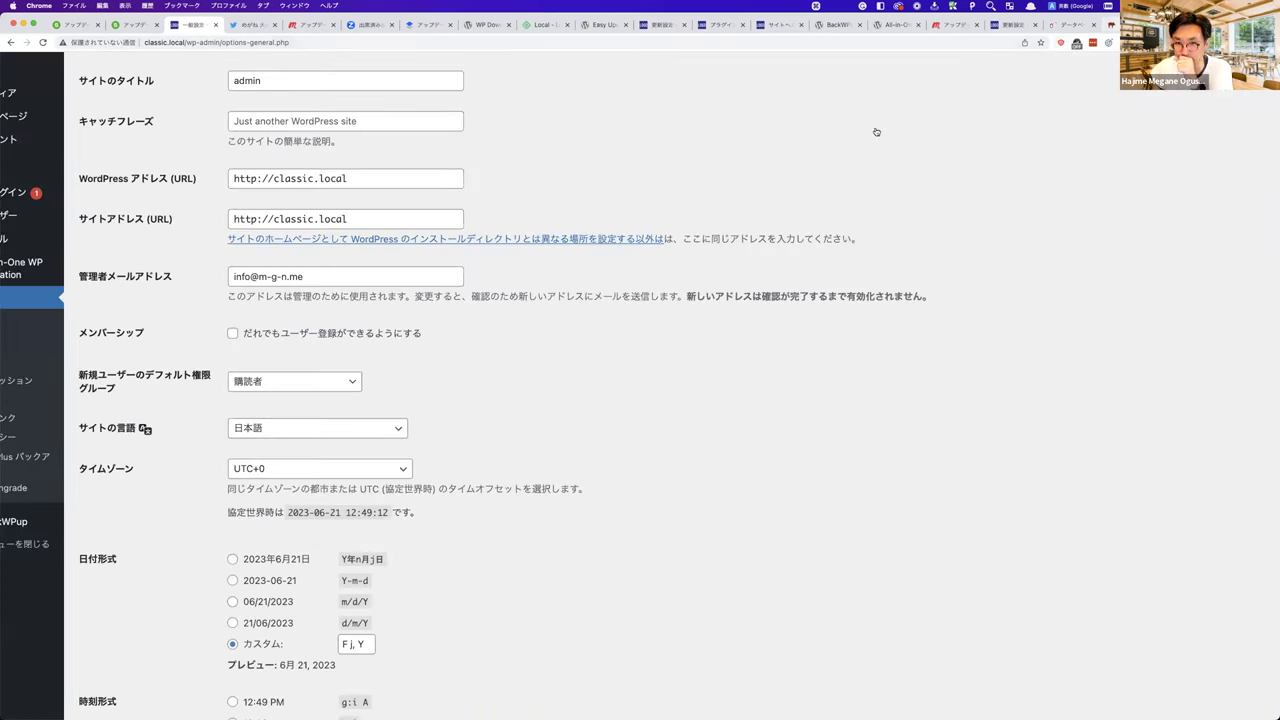
# - Switch to MailHog and read the message about the site's technical problem, highlighting リカバリーモード in its text
pyautogui.press('super+9')
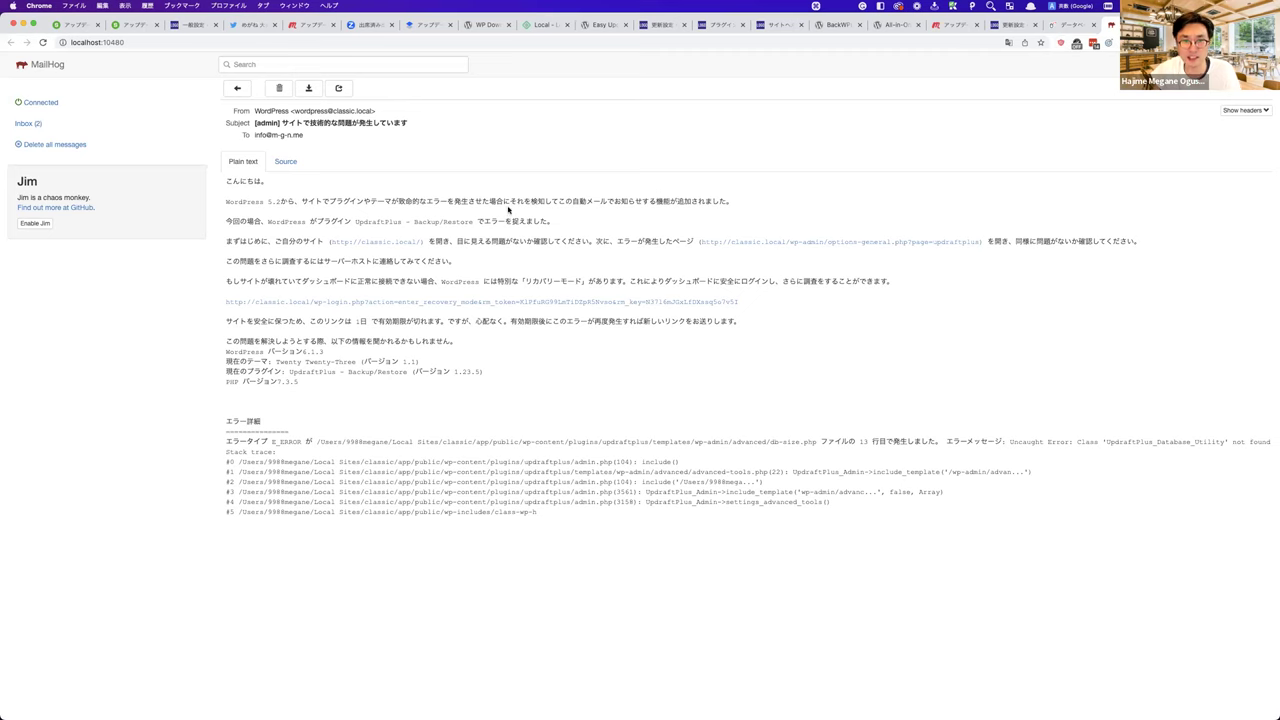
pyautogui.scroll(5, 485, 206)
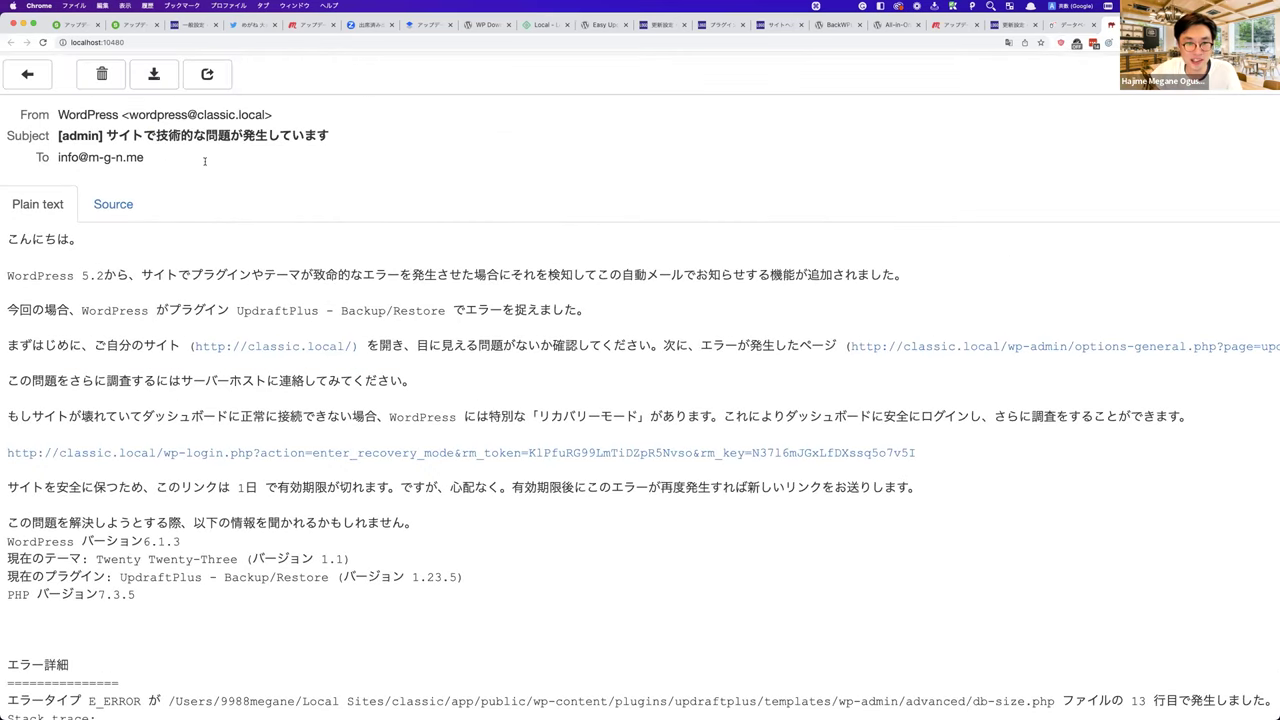
pyautogui.scroll(2, 205, 161)
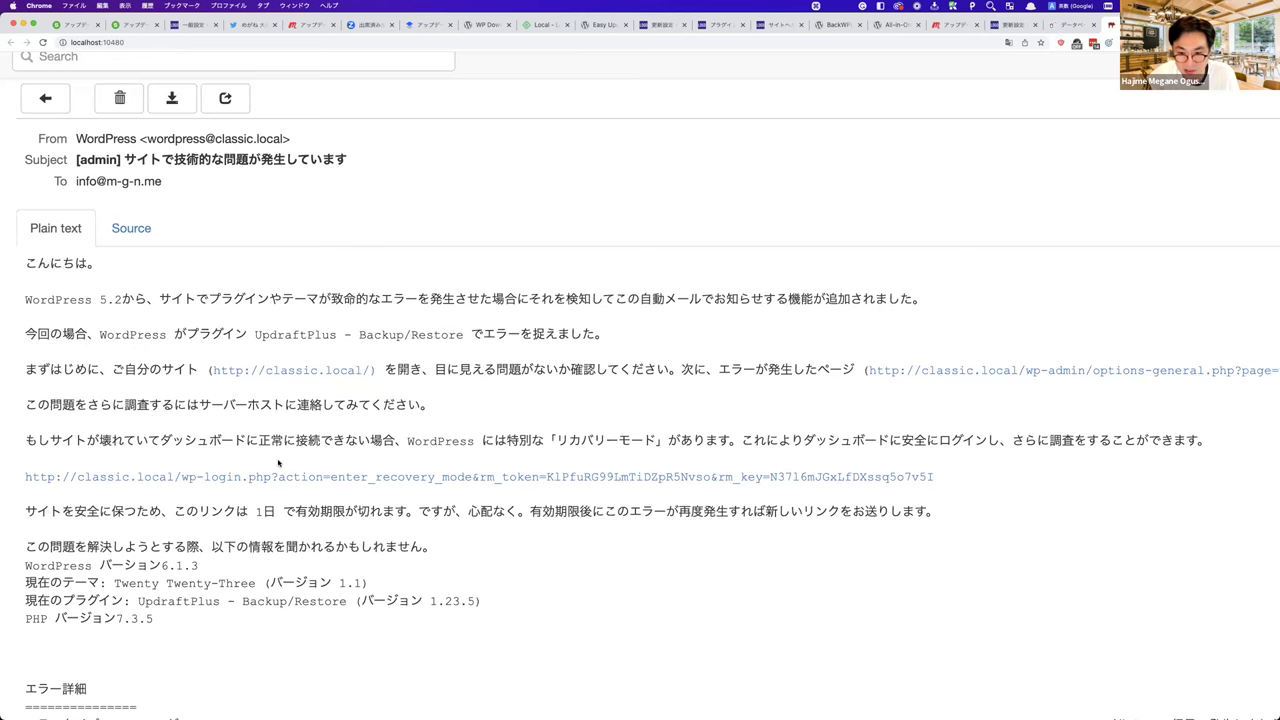
pyautogui.hscroll(1, 606, 446)
pyautogui.moveTo(630, 442); pyautogui.dragTo(528, 442)
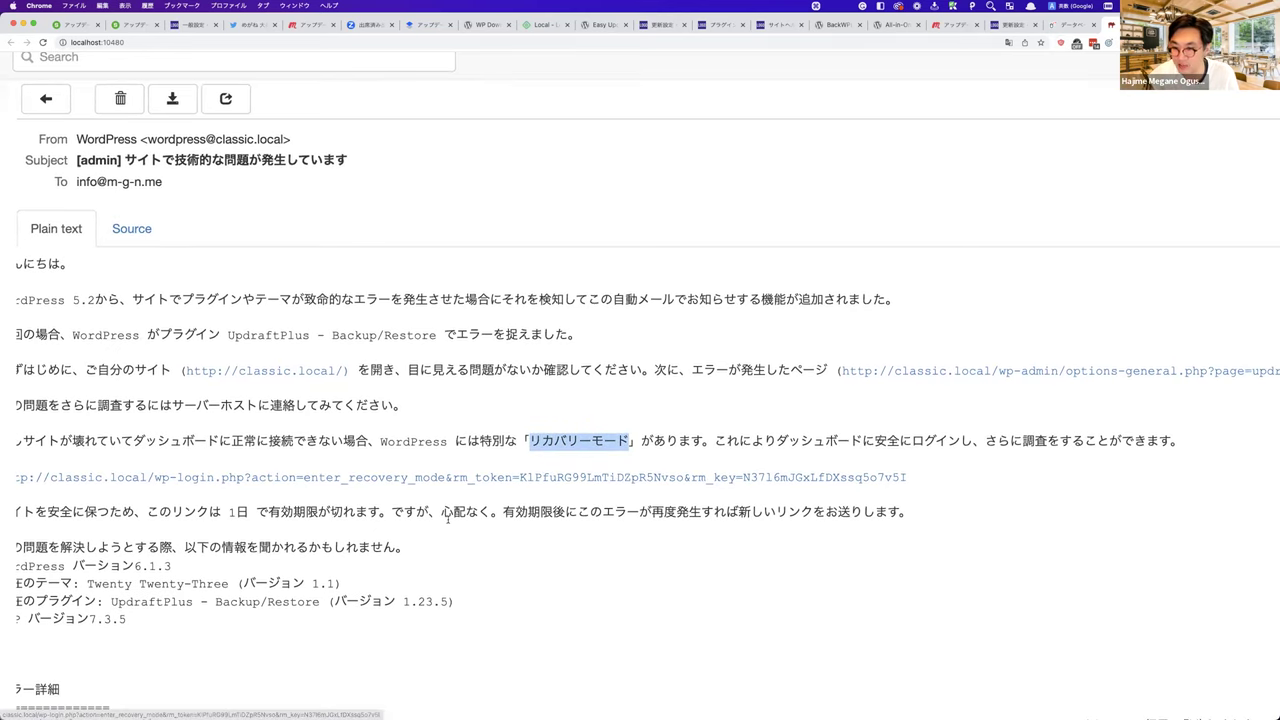
pyautogui.hscroll(-1, 447, 517)
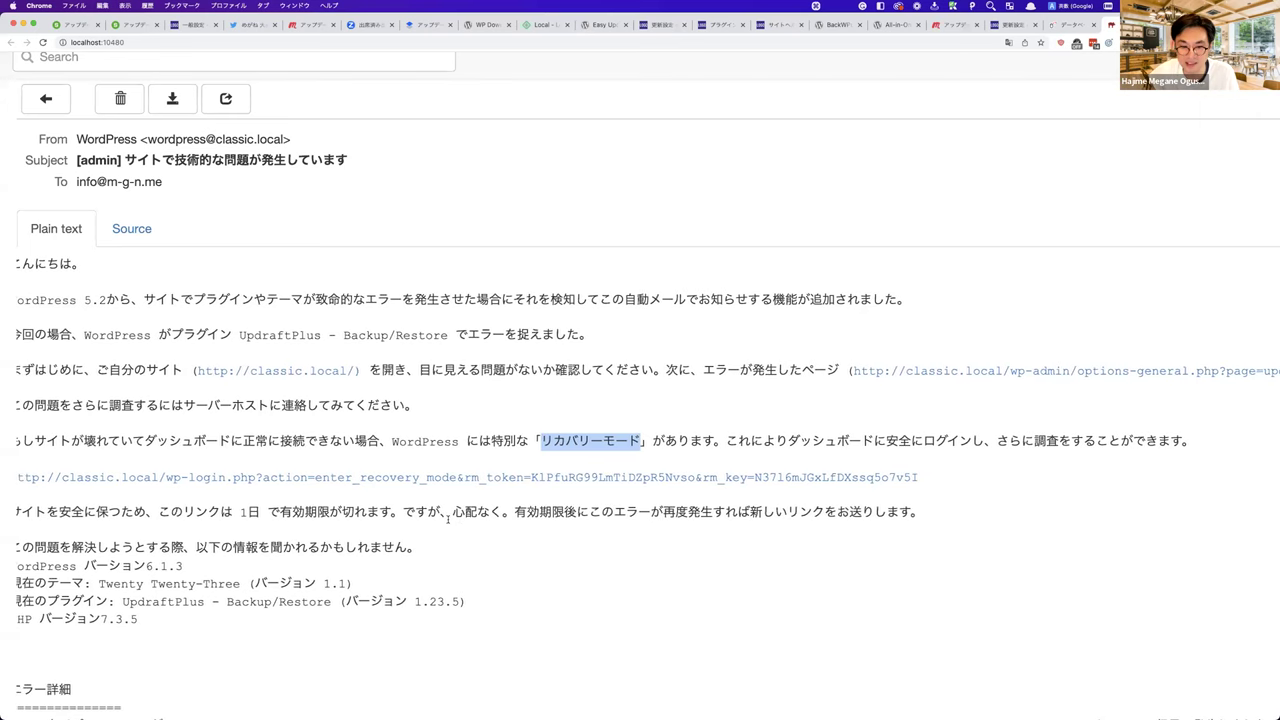
pyautogui.scroll(-1, 447, 517)
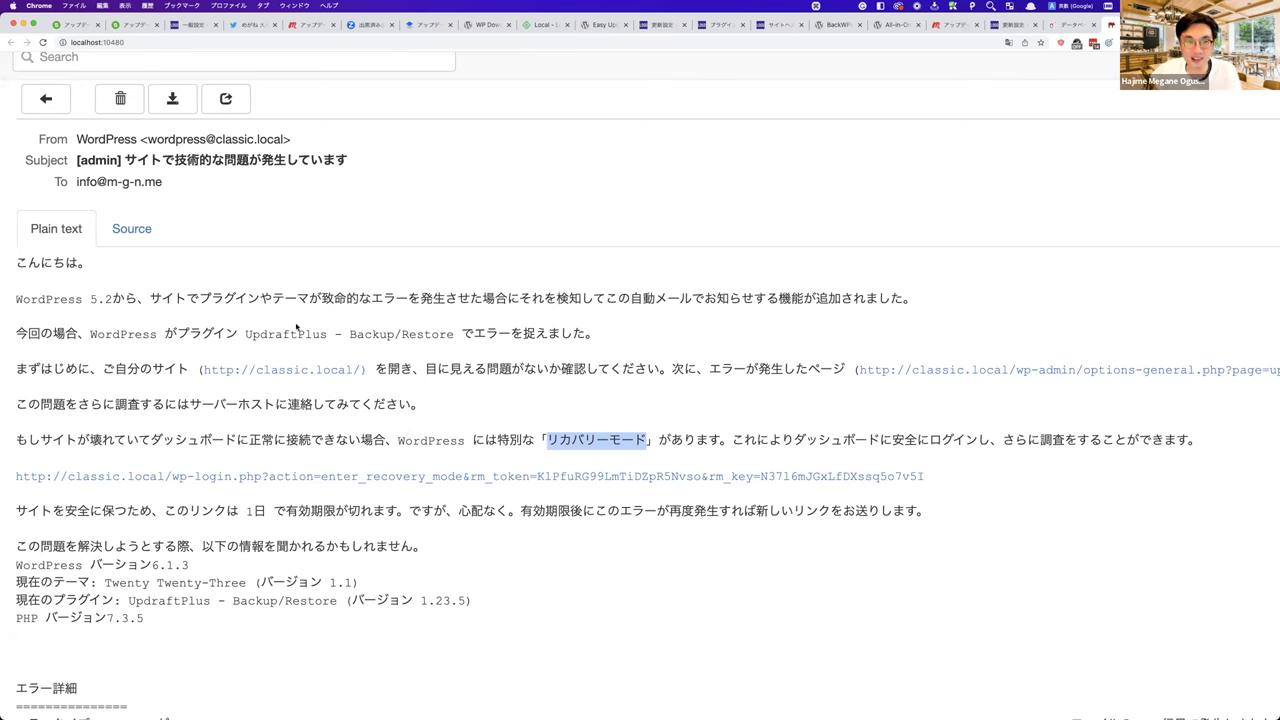
# - Return to the Dropbox Paper notes, open the linked Vektor article on WordPress recovery mode and look through it
pyautogui.click(188, 26)
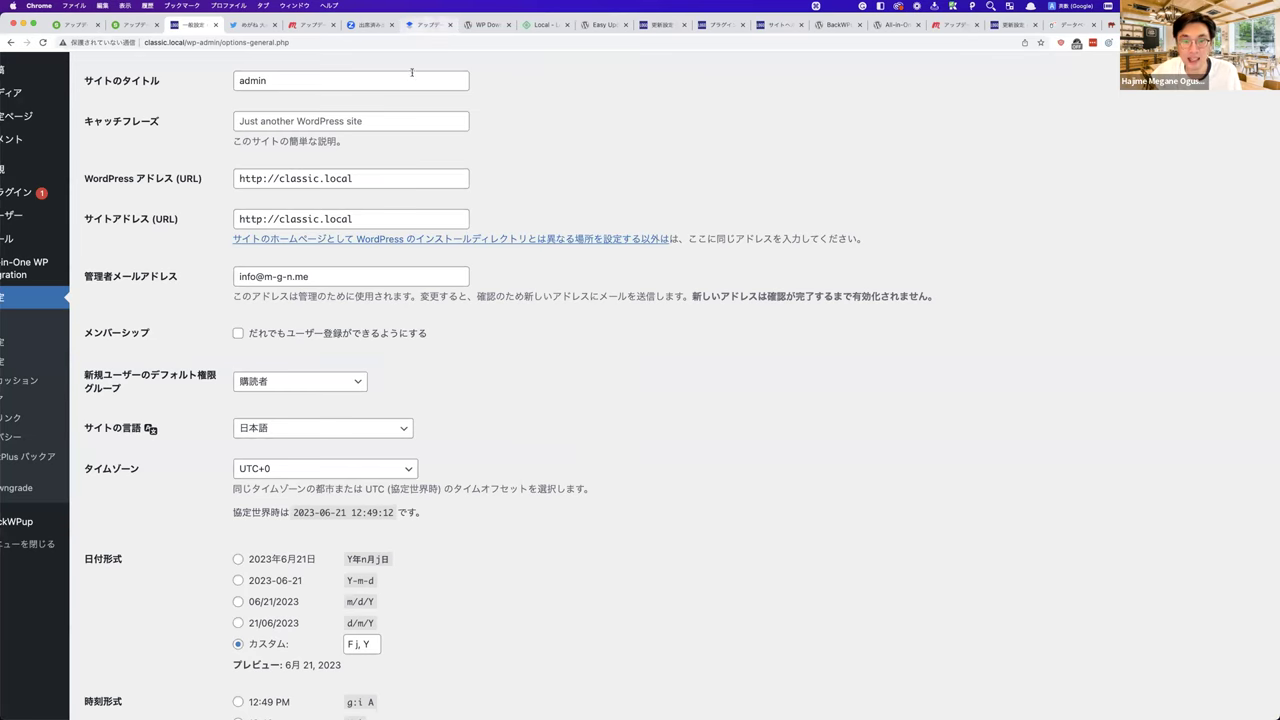
pyautogui.click(420, 25)
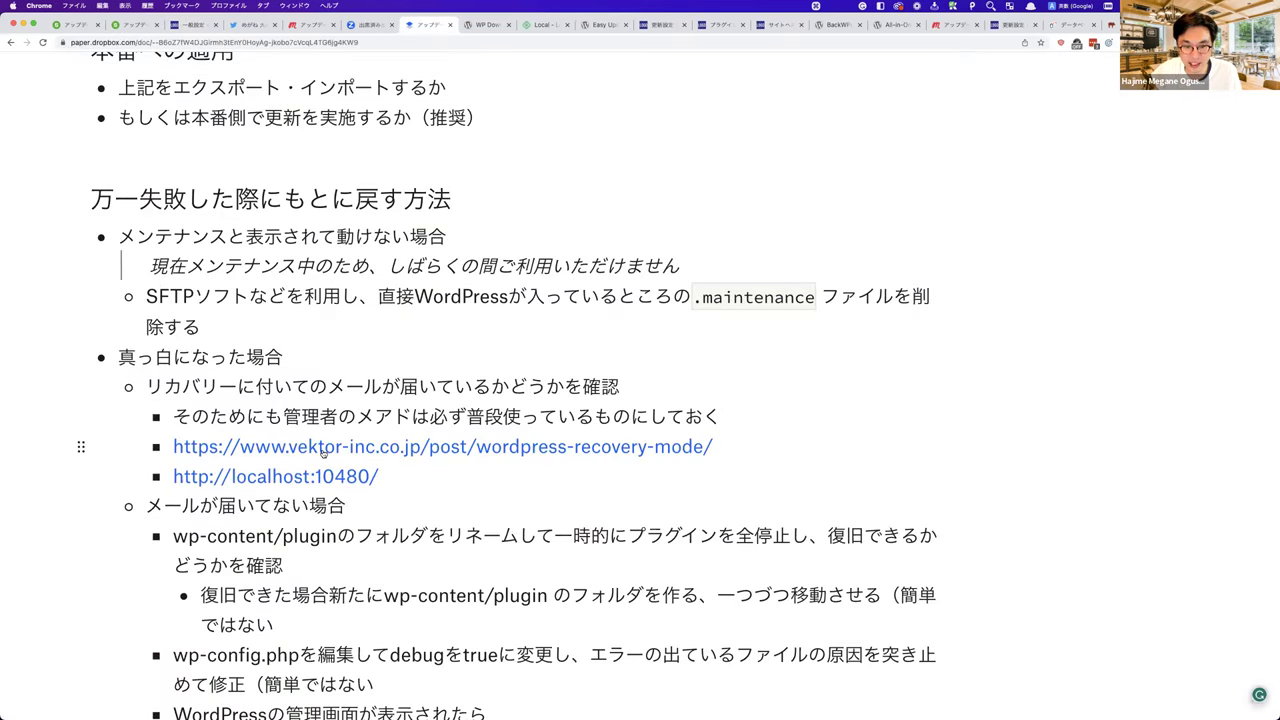
pyautogui.click(322, 447)
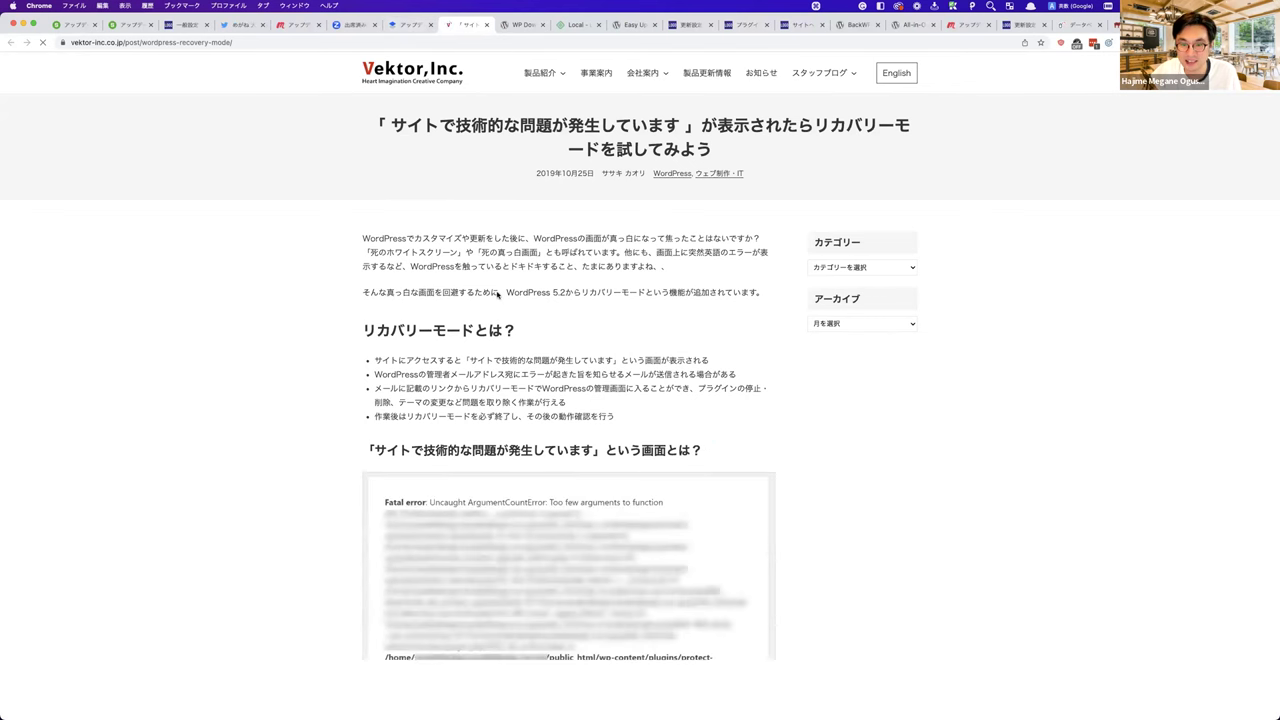
pyautogui.scroll(-10, 497, 293)
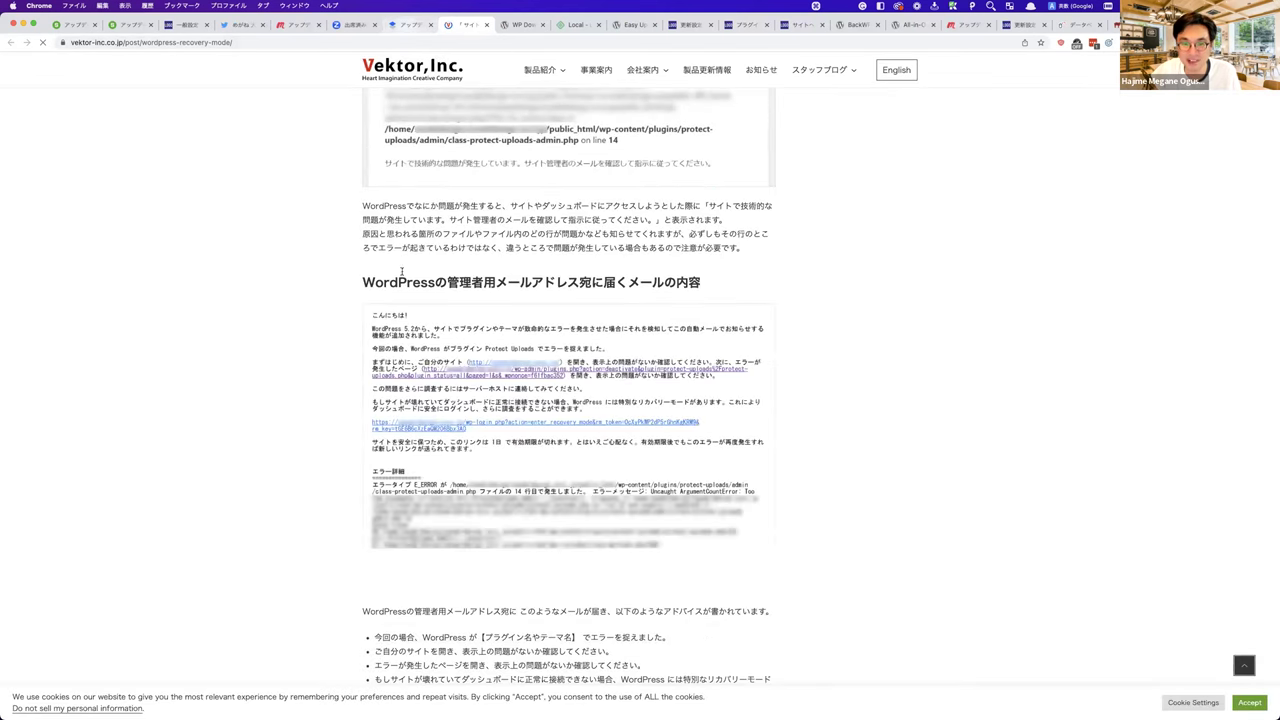
# - Go back to the Dropbox Paper notes and examine the white-screen recovery instructions and the embedded ChatGPT answer on plugin, theme and memory problems
pyautogui.hotkey('ctrl', 'shift', 'Tab')
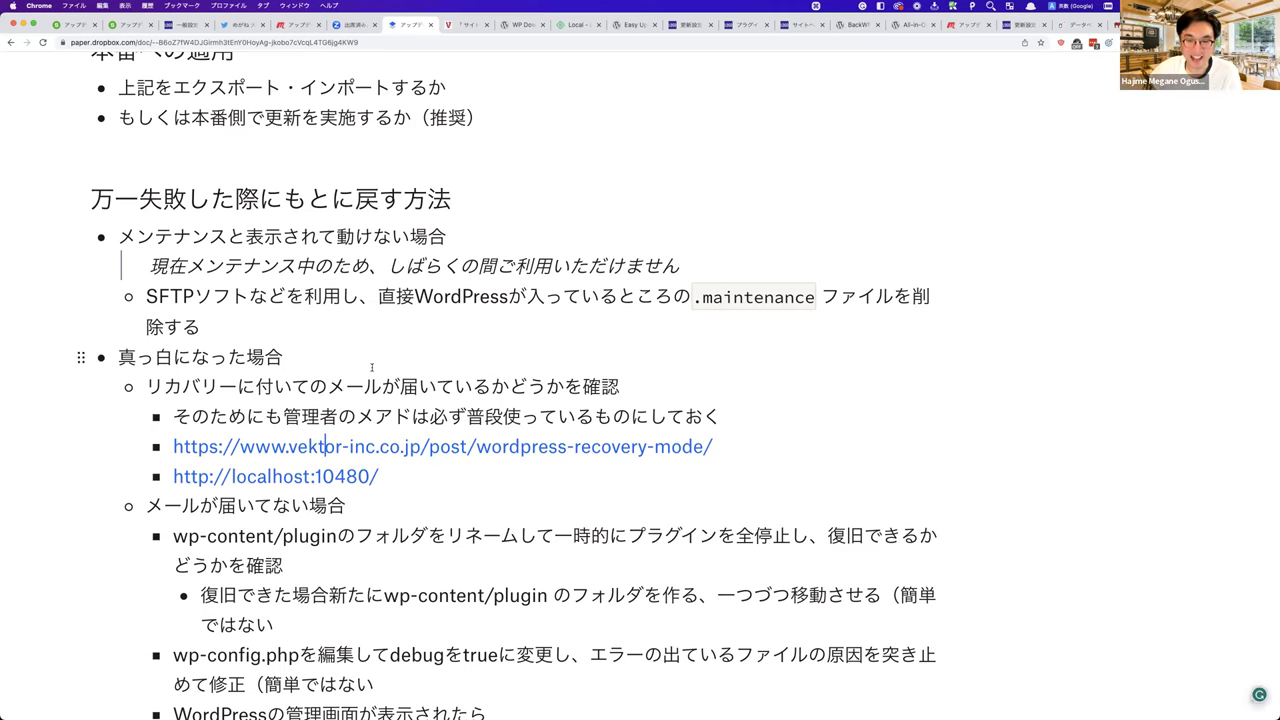
pyautogui.scroll(-5, 371, 367)
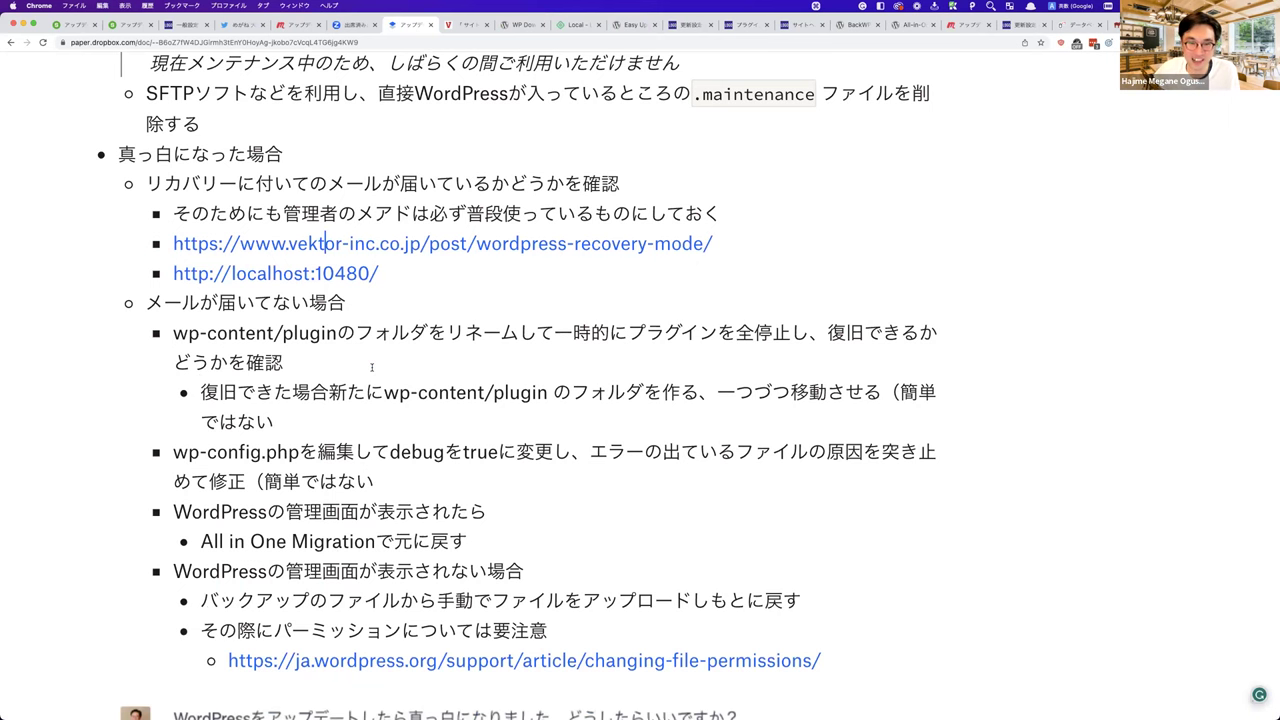
pyautogui.scroll(-7, 372, 368)
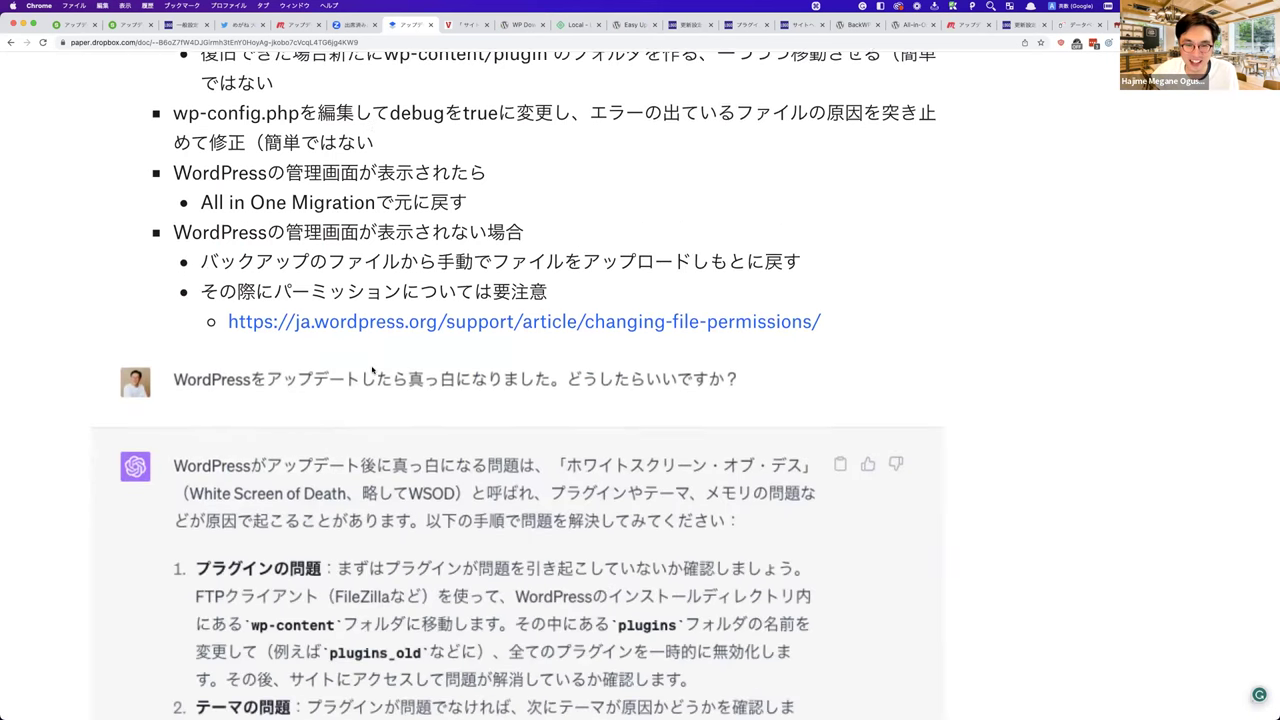
pyautogui.scroll(-2, 372, 368)
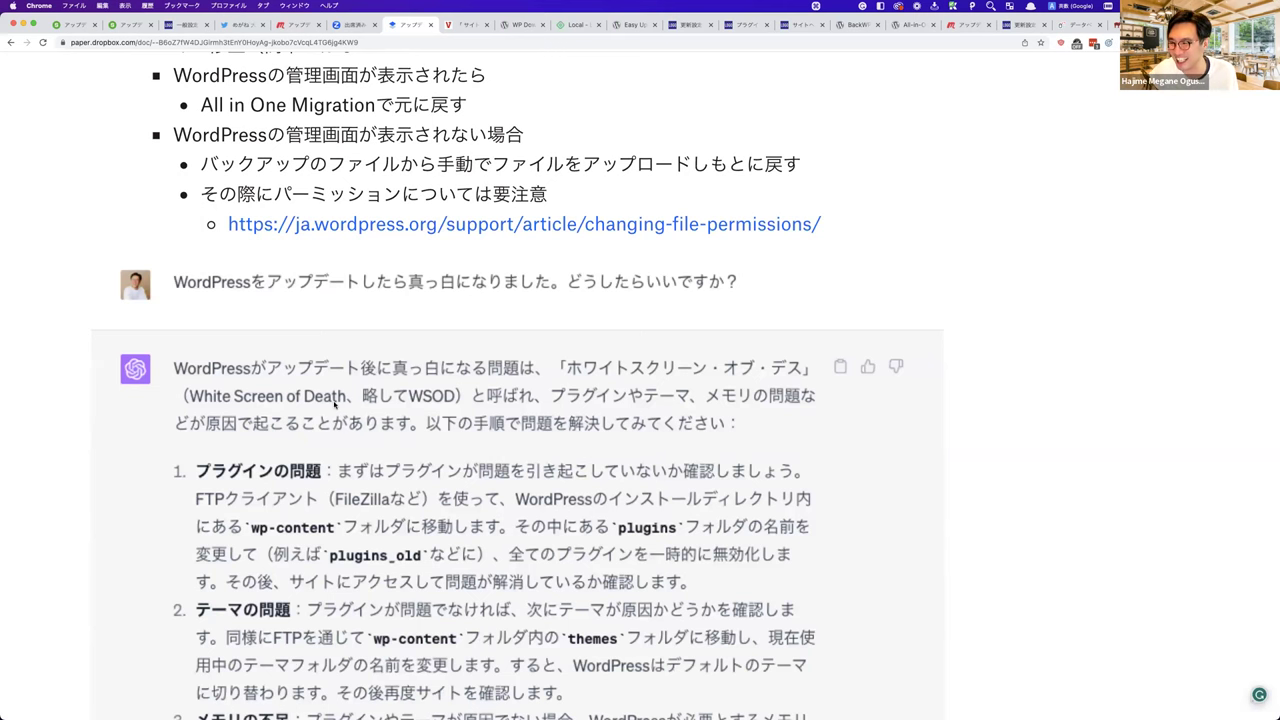
pyautogui.scroll(3, 333, 405)
pyautogui.scroll(-3, 329, 412)
pyautogui.scroll(-1, 321, 437)
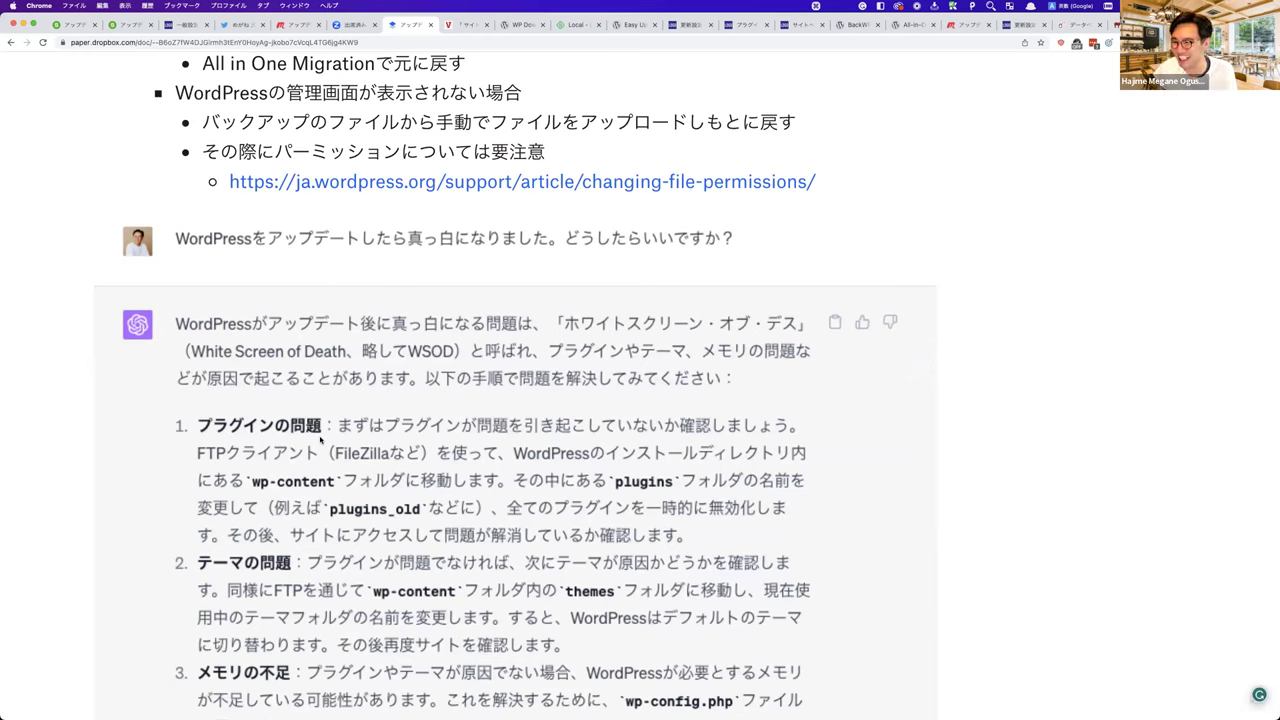
pyautogui.click(340, 455)
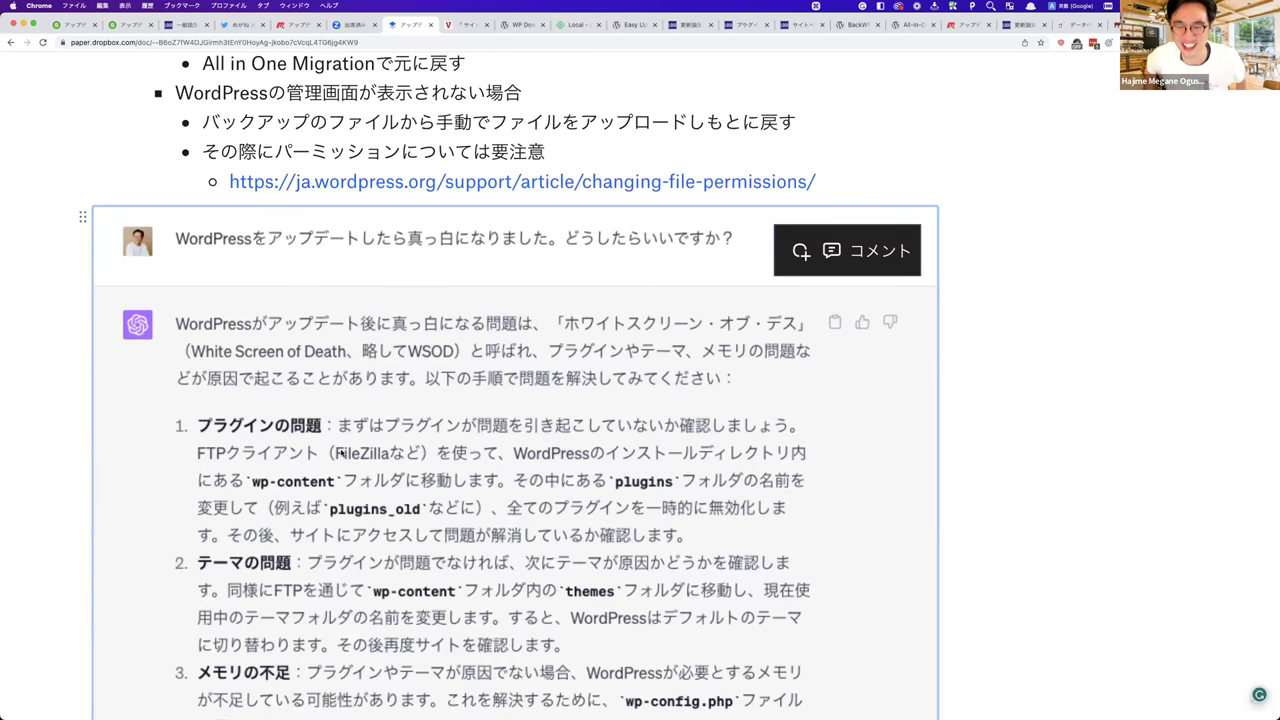
pyautogui.scroll(-2, 340, 455)
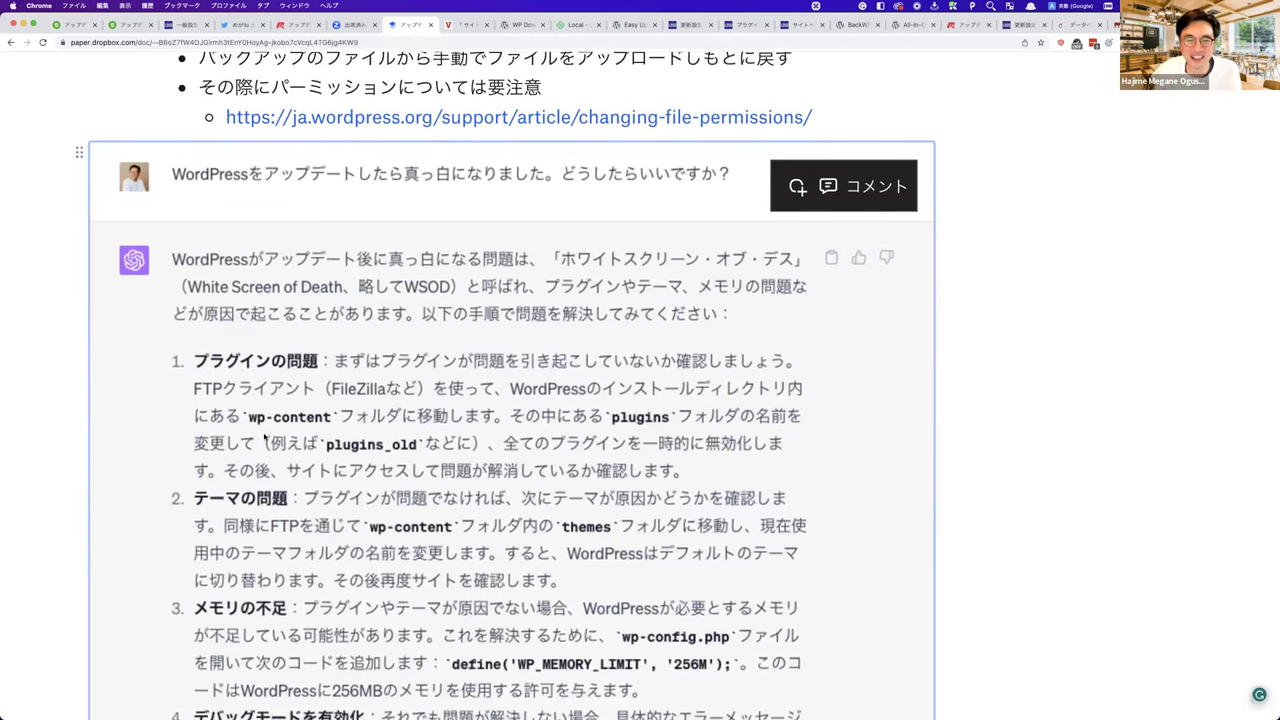
pyautogui.keyDown('ctrl'); pyautogui.scroll(2, 265, 440); pyautogui.keyUp('ctrl')
pyautogui.keyDown('ctrl'); pyautogui.scroll(-2, 265, 440); pyautogui.keyUp('ctrl')
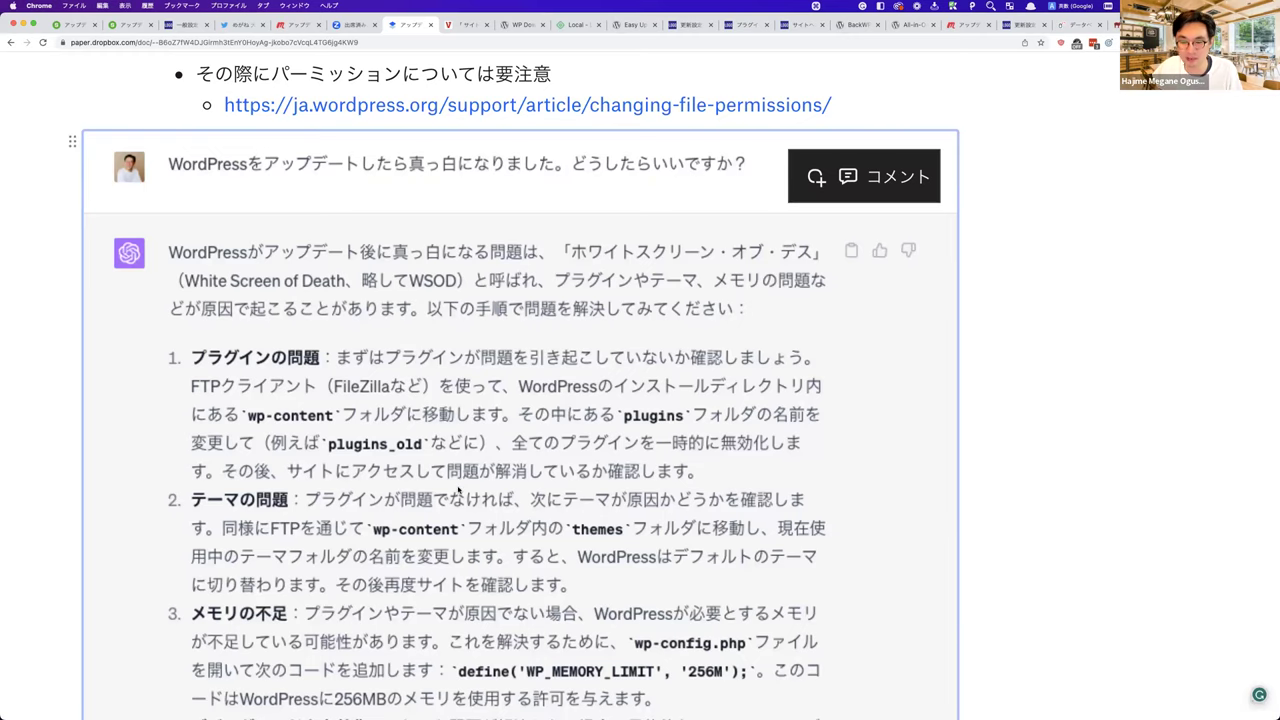
pyautogui.scroll(-2, 459, 488)
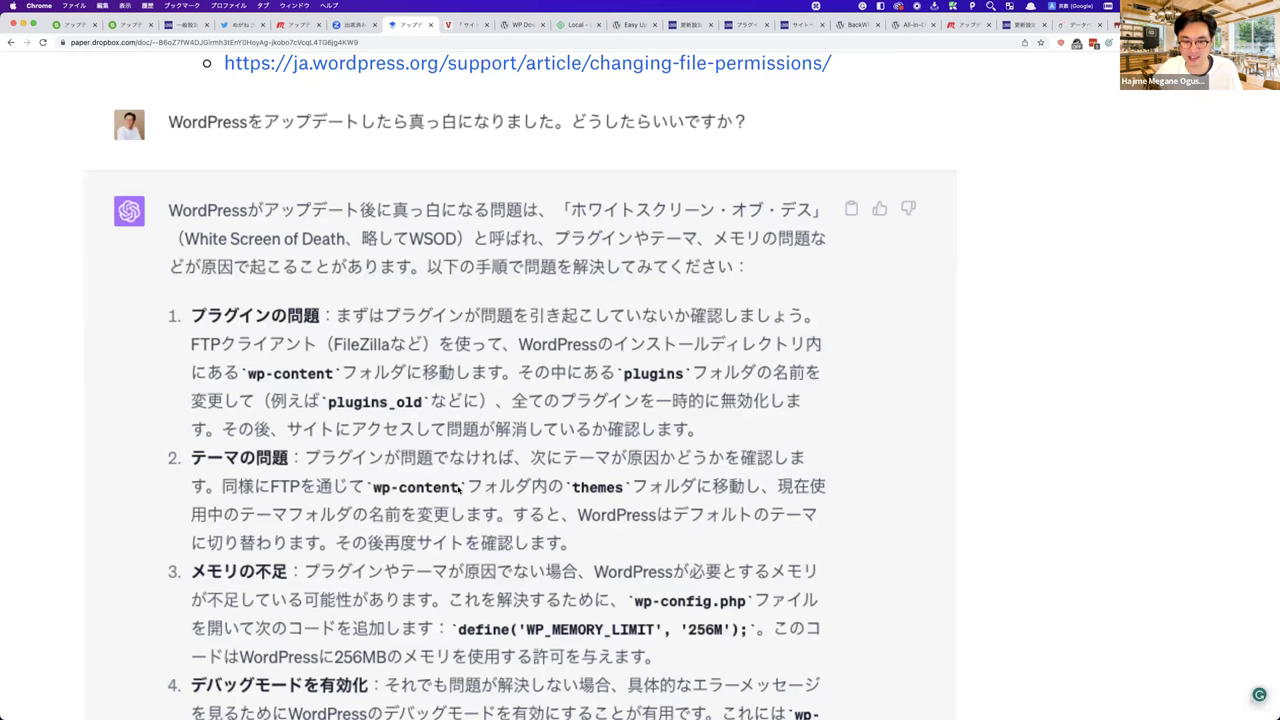
# - Review the notes for when no recovery email arrives, covering plugin folder renaming, wp-config.php debugging, All in One Migration and manual backup restoration
pyautogui.press('super+minus')
pyautogui.scroll(5, 459, 487)
pyautogui.scroll(2, 458, 488)
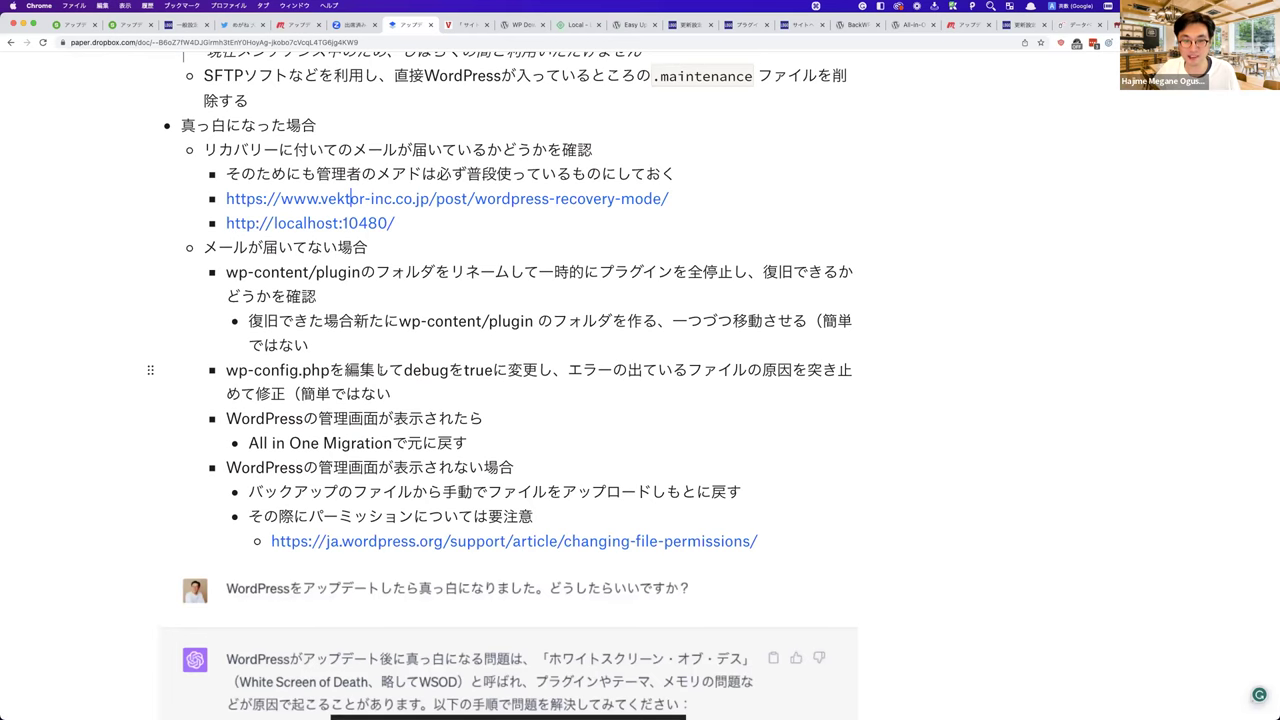
pyautogui.scroll(-1, 385, 400)
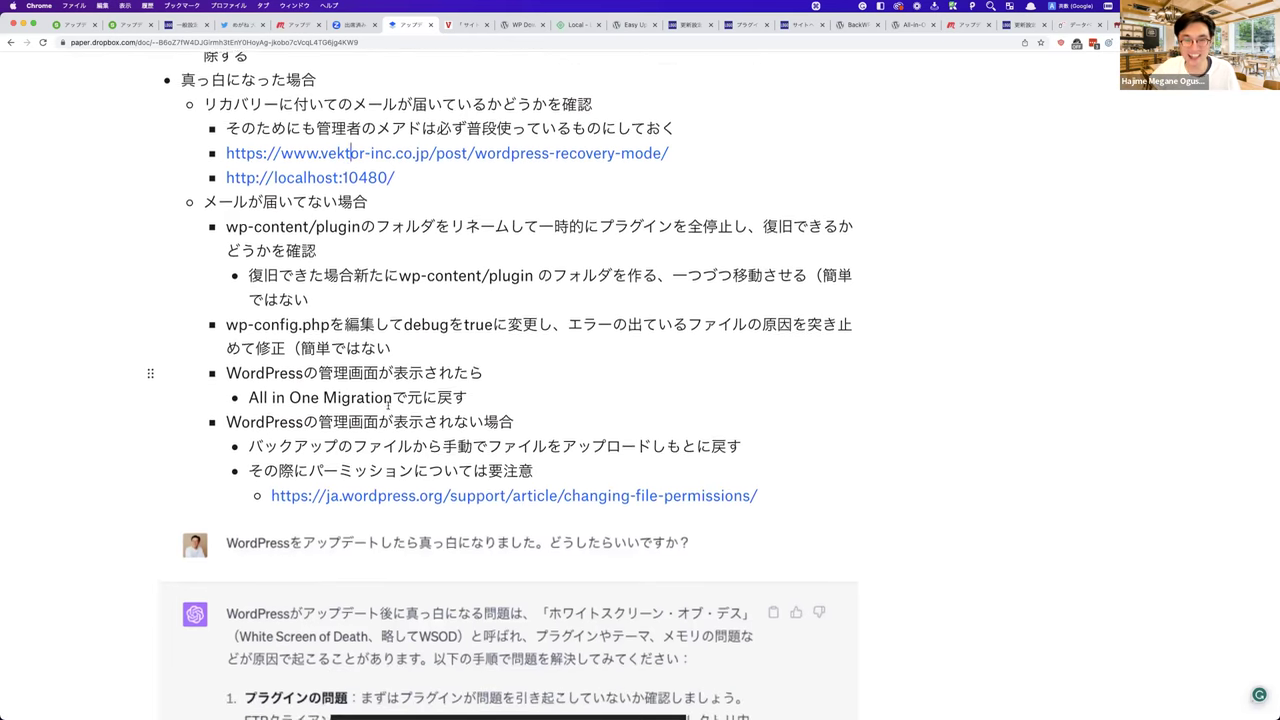
pyautogui.hotkey('ctrl', '-')
pyautogui.hotkey('ctrl', '-')
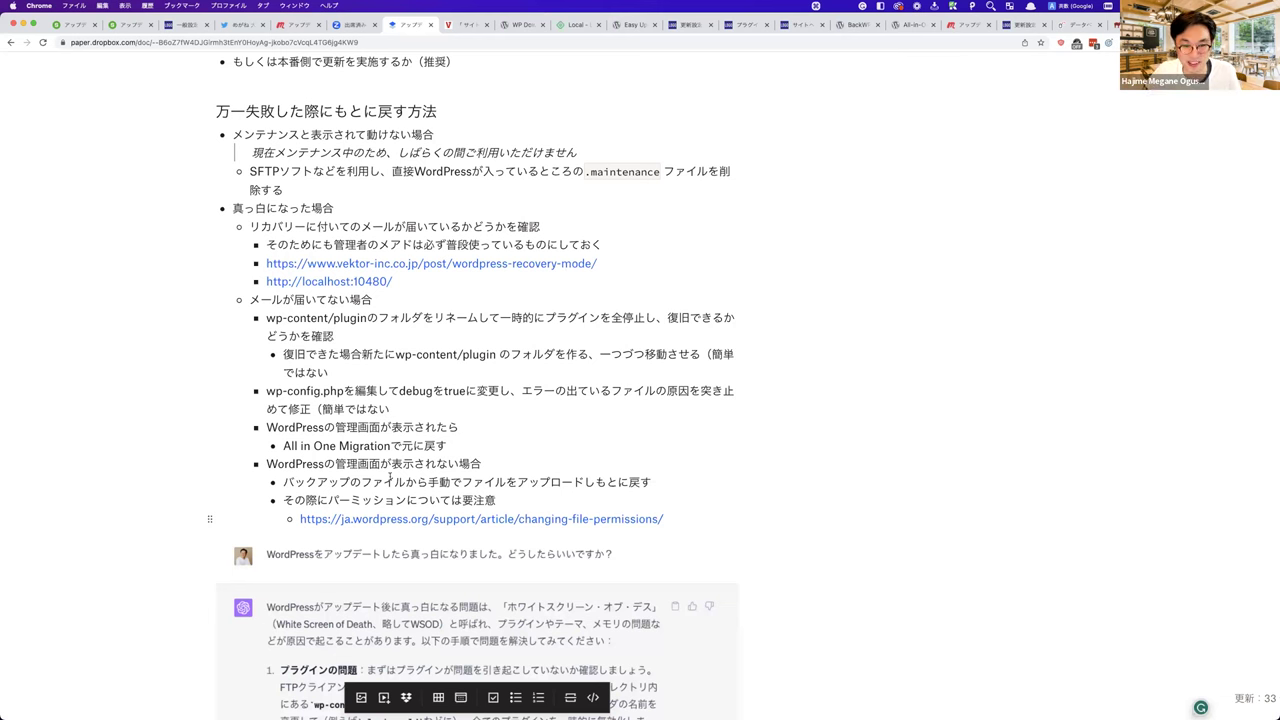
pyautogui.scroll(-1, 389, 500)
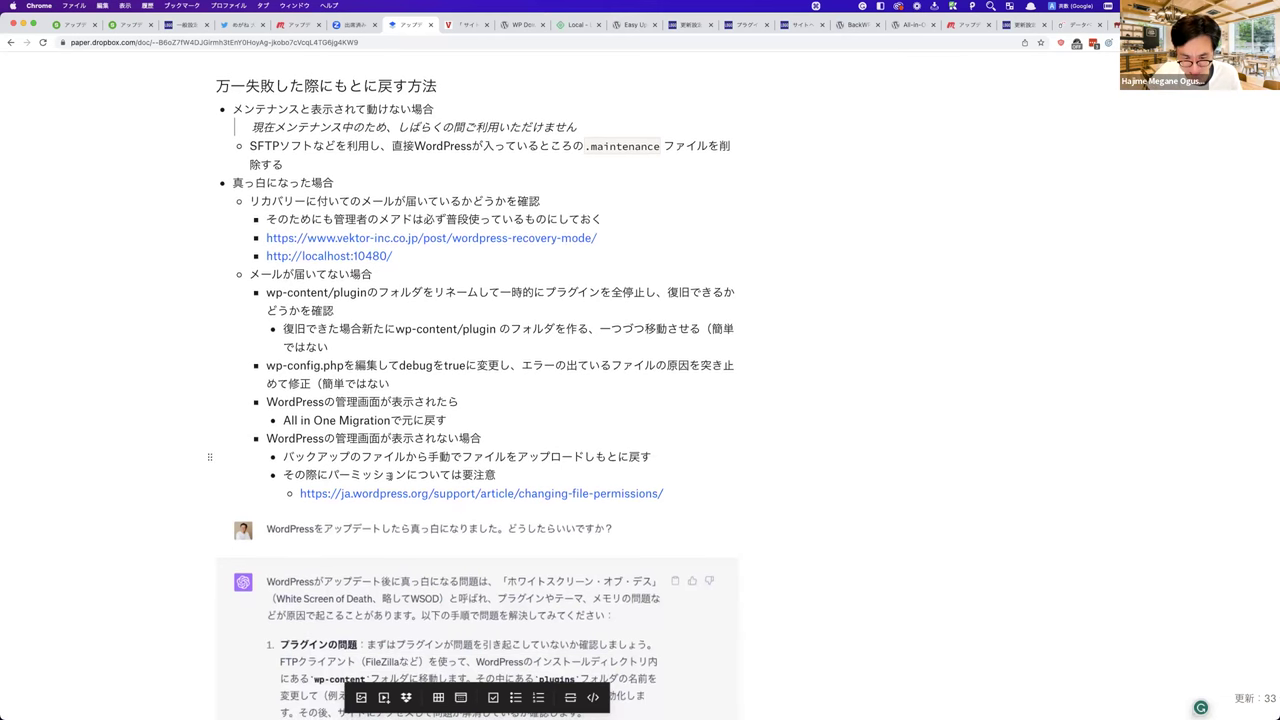
# - Look over the full ChatGPT troubleshooting answer, including debug mode, and go back to the notes on manual restoration and file permissions
pyautogui.scroll(-8, 358, 237)
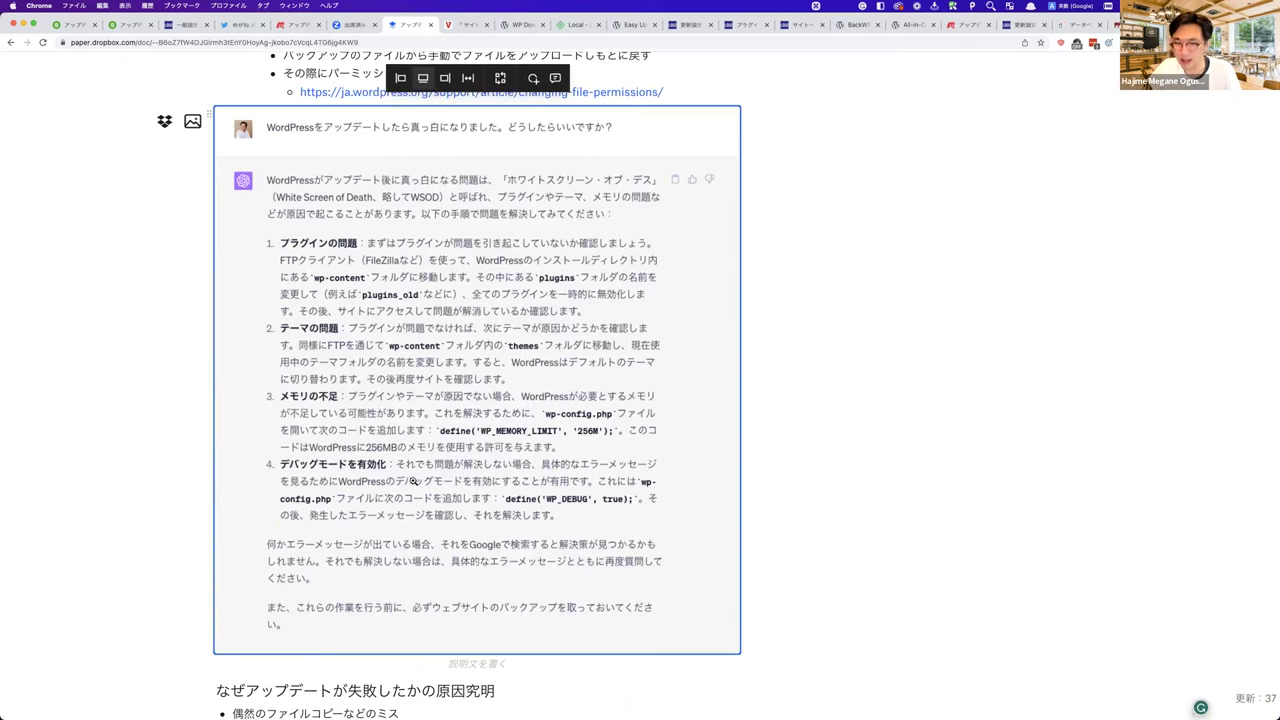
pyautogui.scroll(-3, 431, 451)
pyautogui.scroll(6, 412, 481)
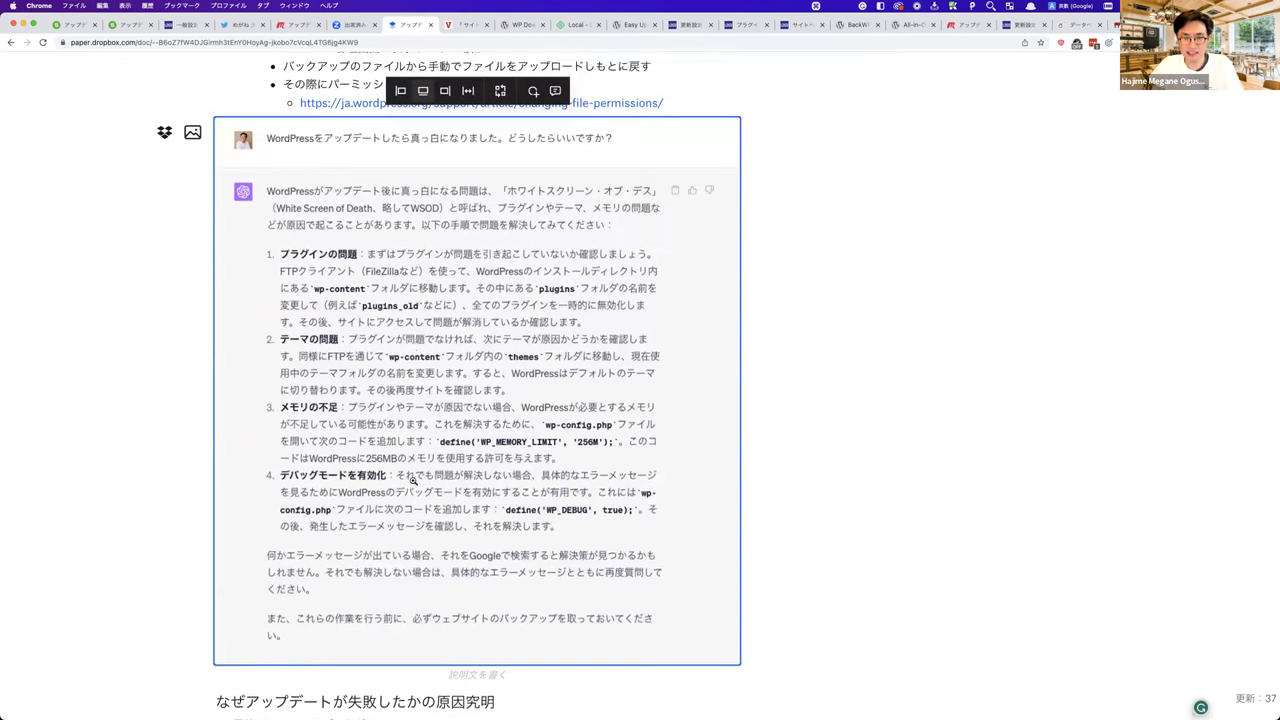
pyautogui.click(317, 222)
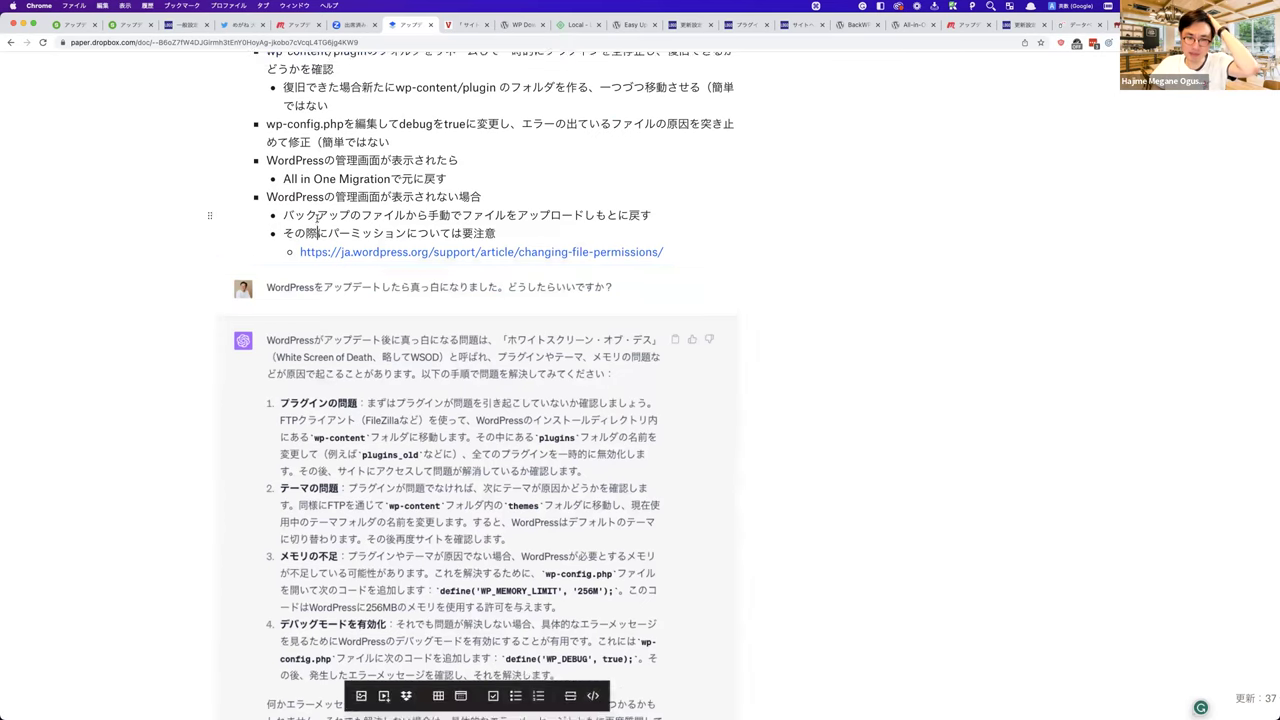
pyautogui.scroll(2, 318, 218)
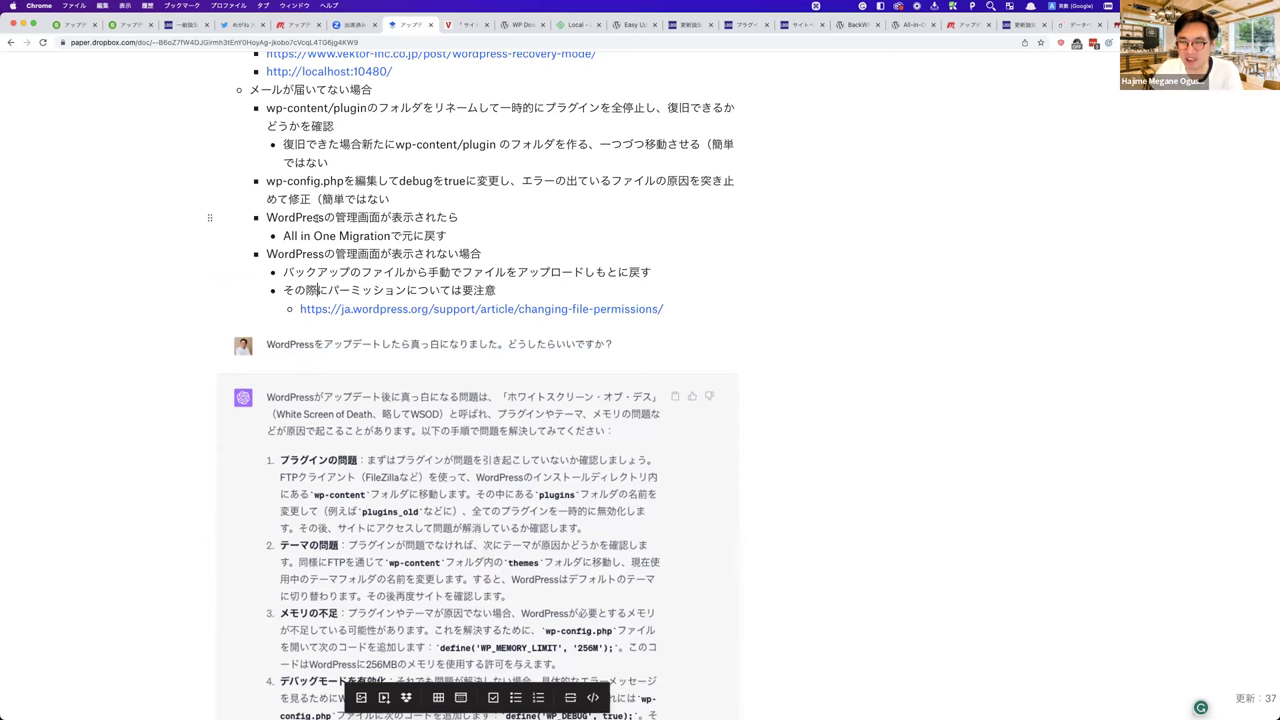
# - Examine the sections on investigating why an update failed and on applying automatic updates
pyautogui.scroll(-8, 331, 289)
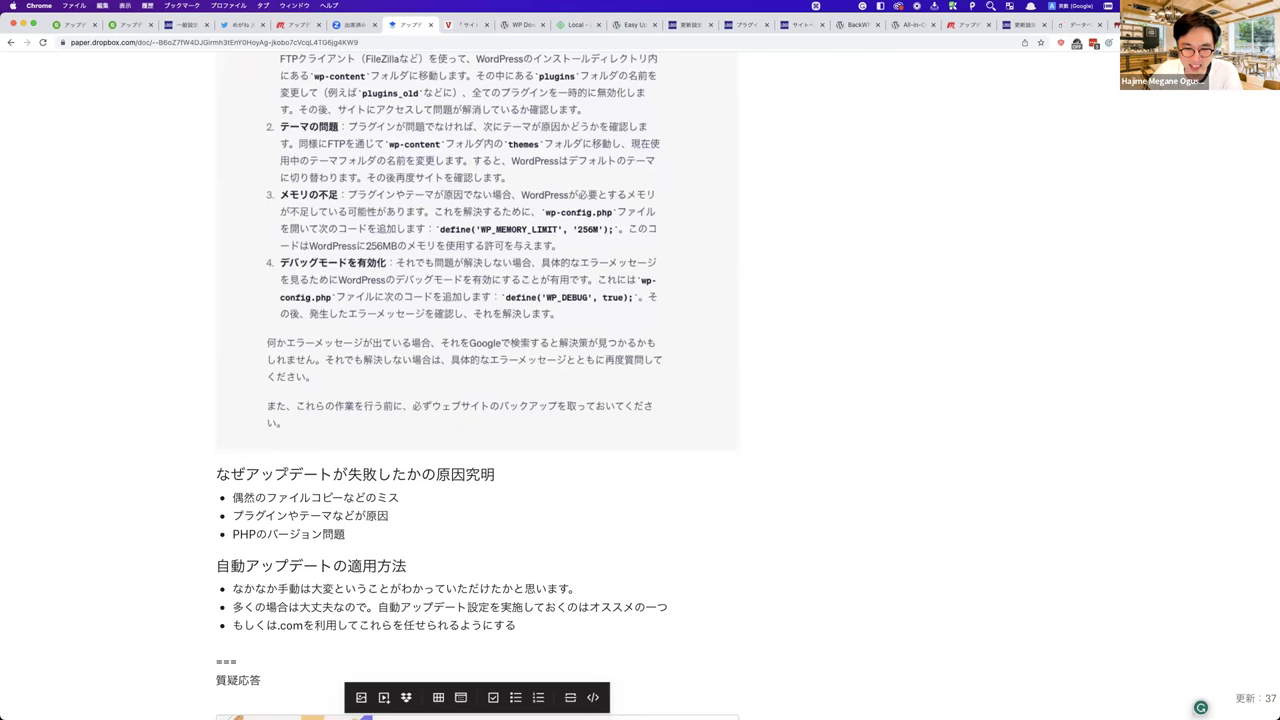
pyautogui.scroll(2, 268, 490)
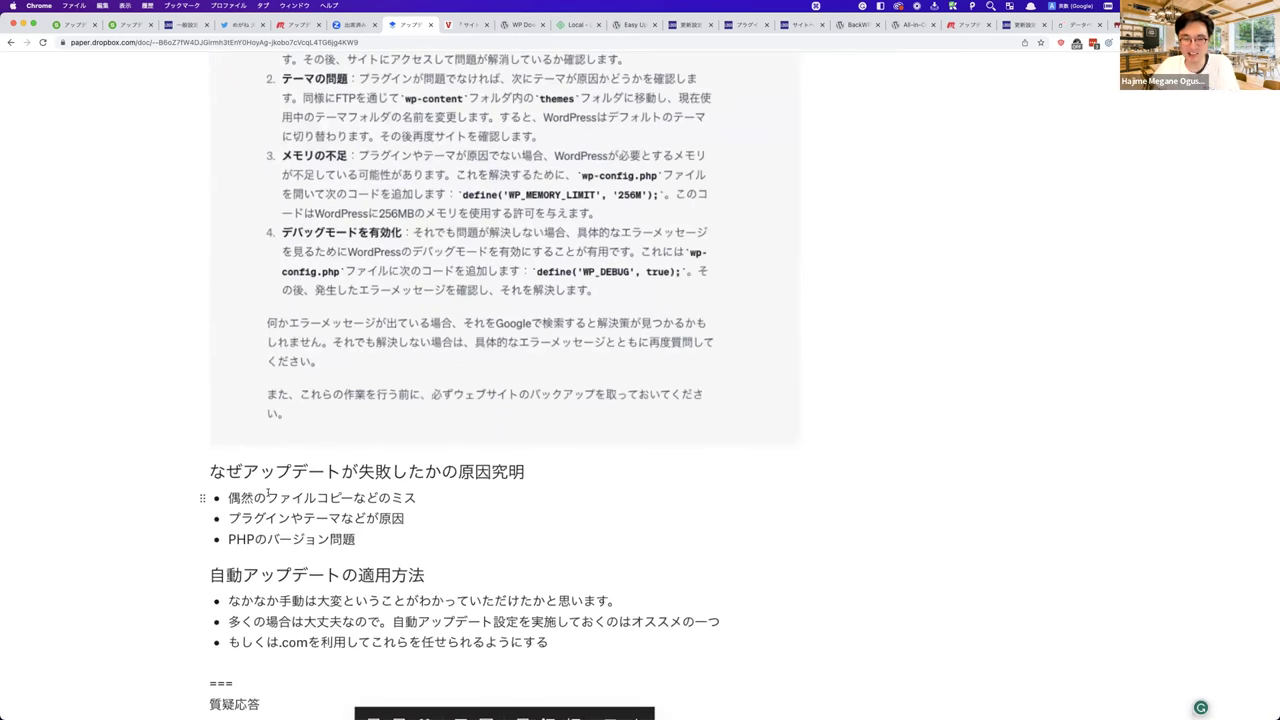
pyautogui.scroll(3, 268, 491)
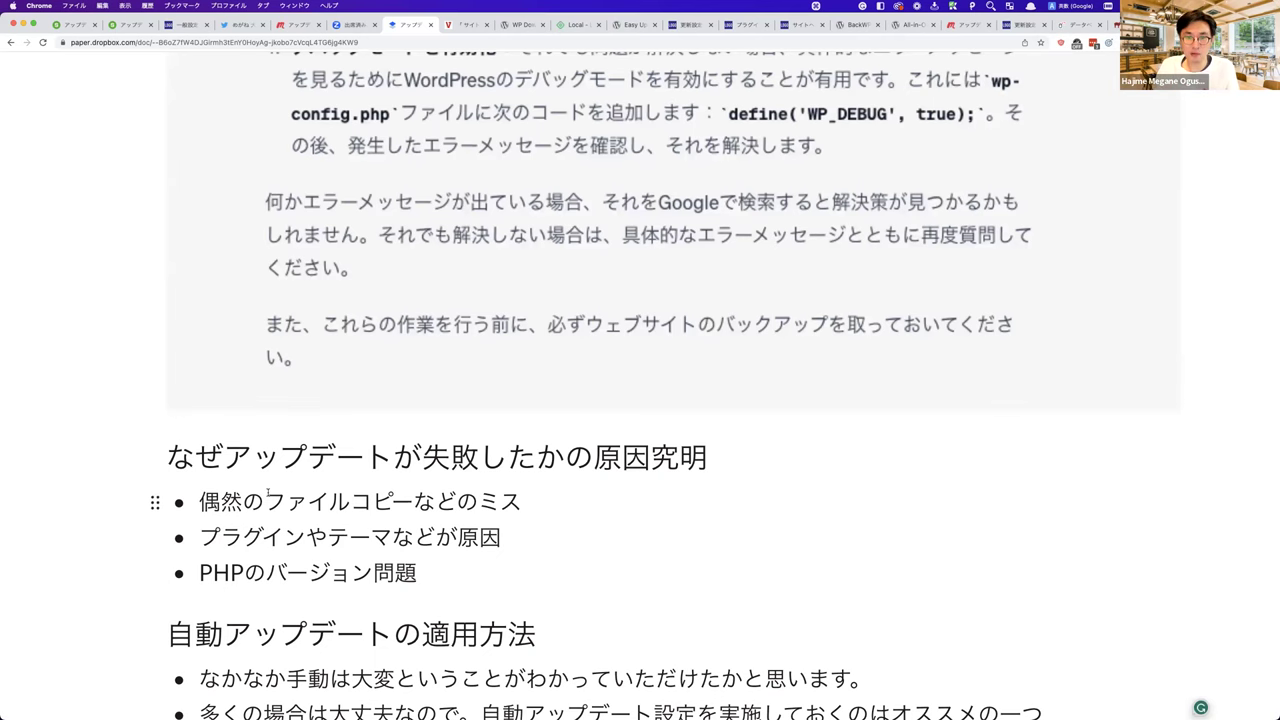
pyautogui.press('super+minus')
pyautogui.press('super+minus')
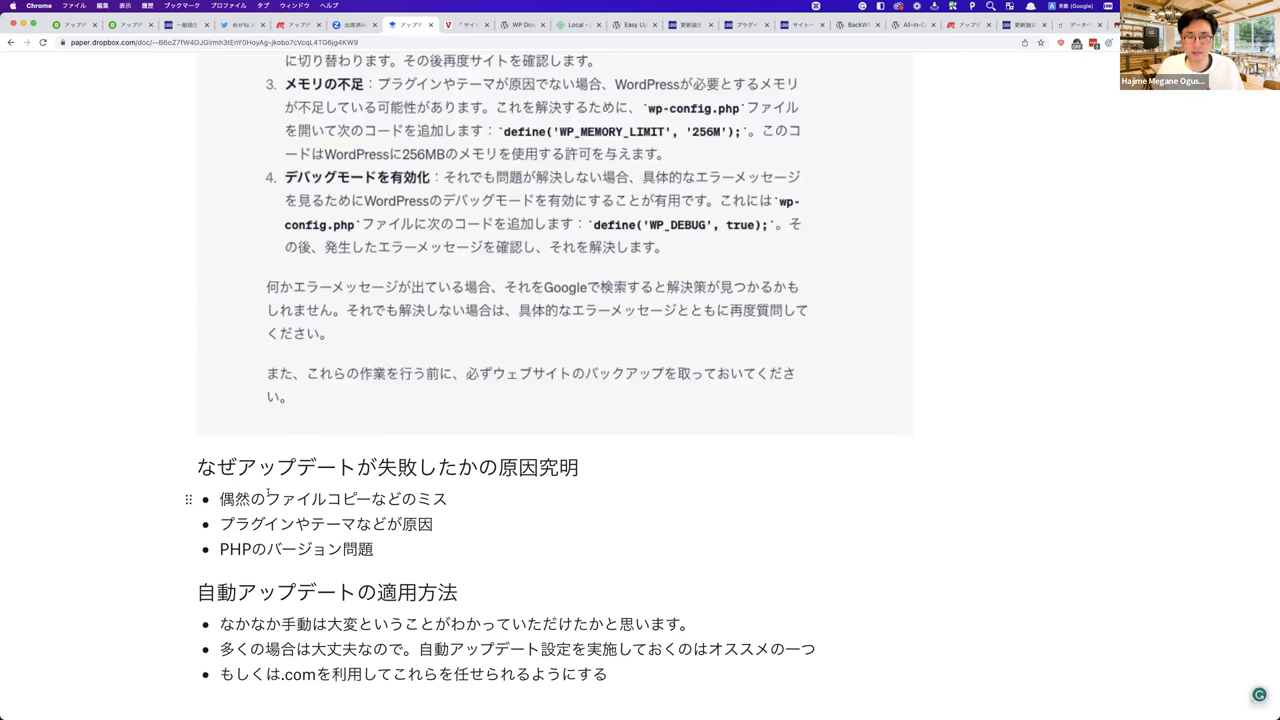
pyautogui.press('super+minus')
pyautogui.press('super+minus')
pyautogui.press('super+minus')
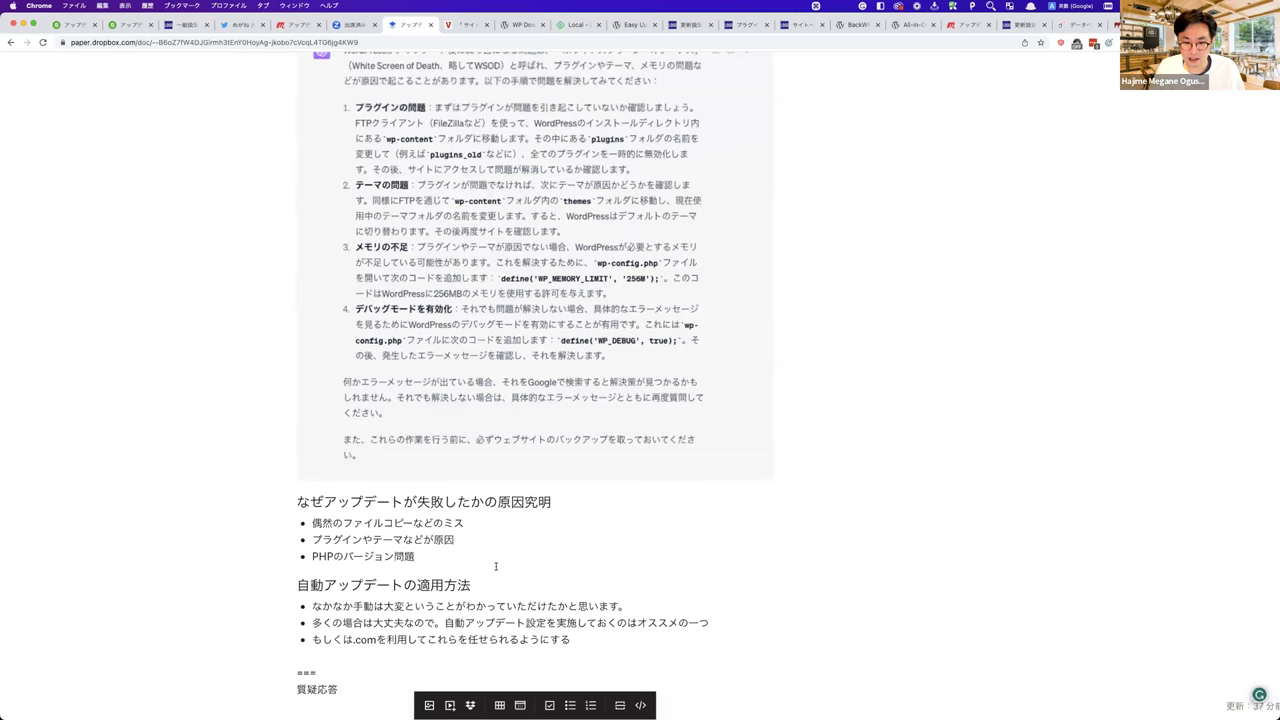
# - Go back through the Dropbox Paper notes to the section on WordPress vulnerabilities and countermeasures
pyautogui.scroll(2, 495, 566)
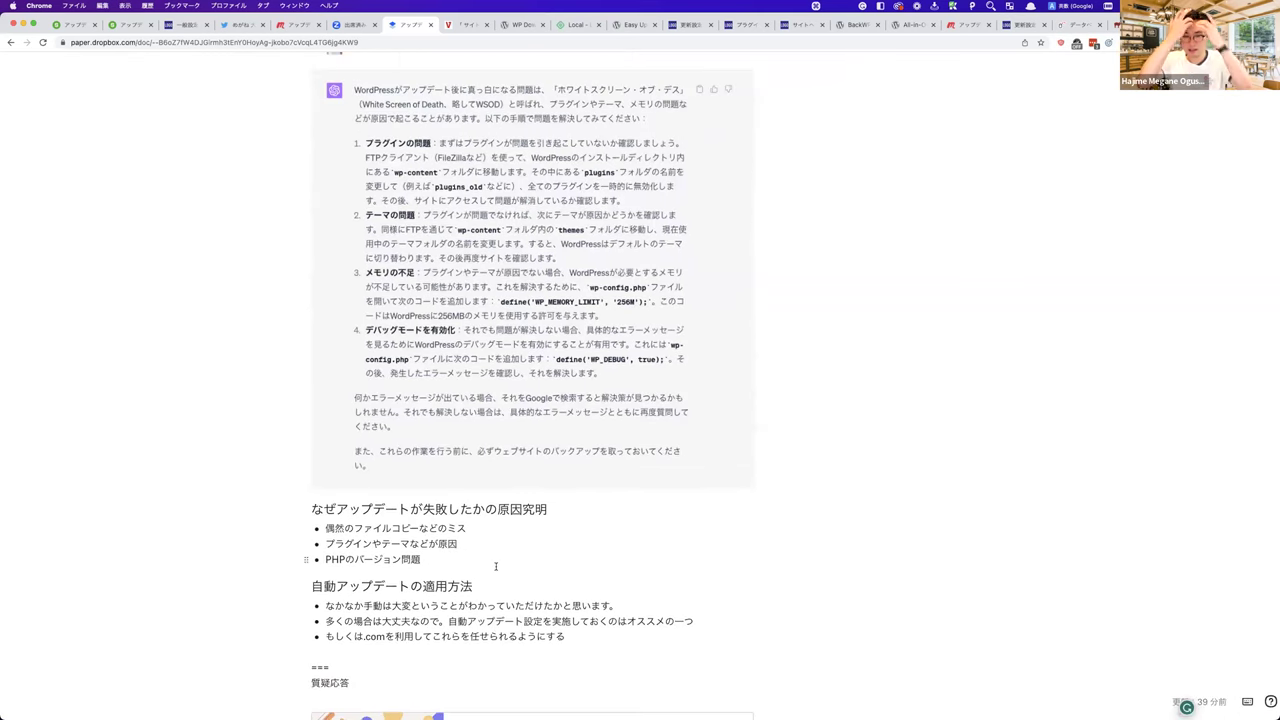
pyautogui.scroll(10, 495, 566)
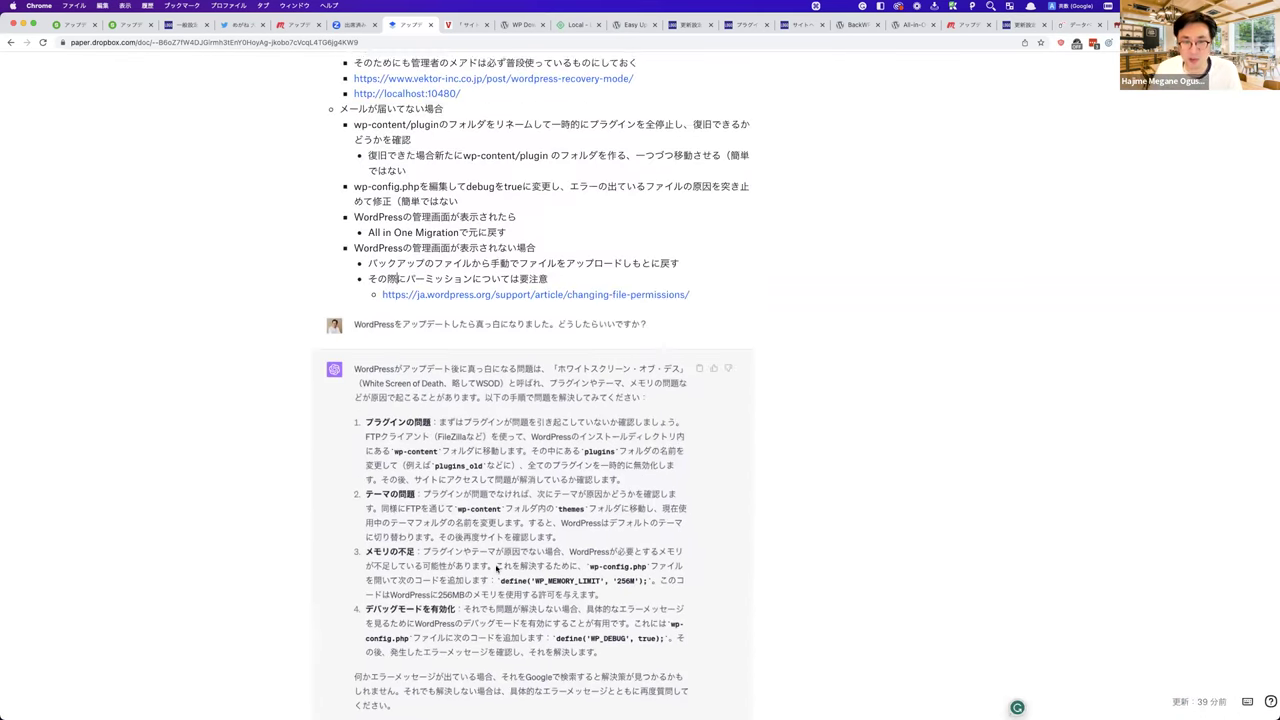
pyautogui.scroll(20, 495, 566)
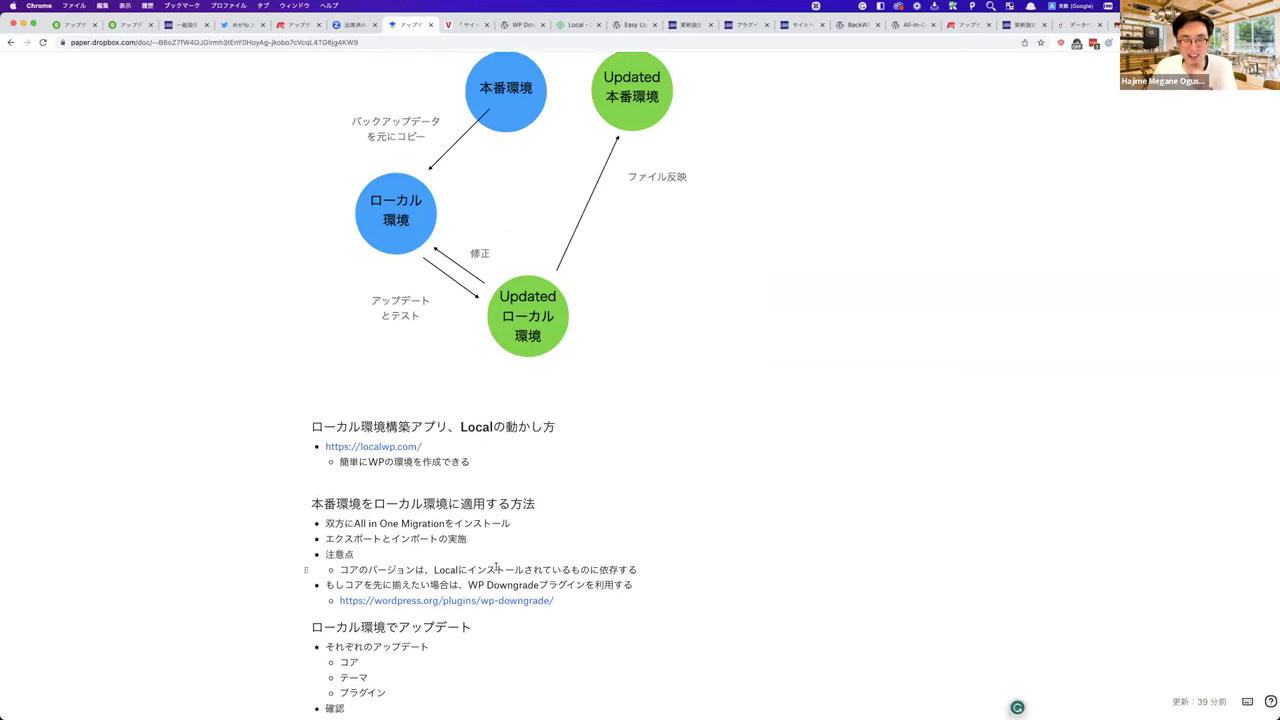
pyautogui.scroll(10, 496, 569)
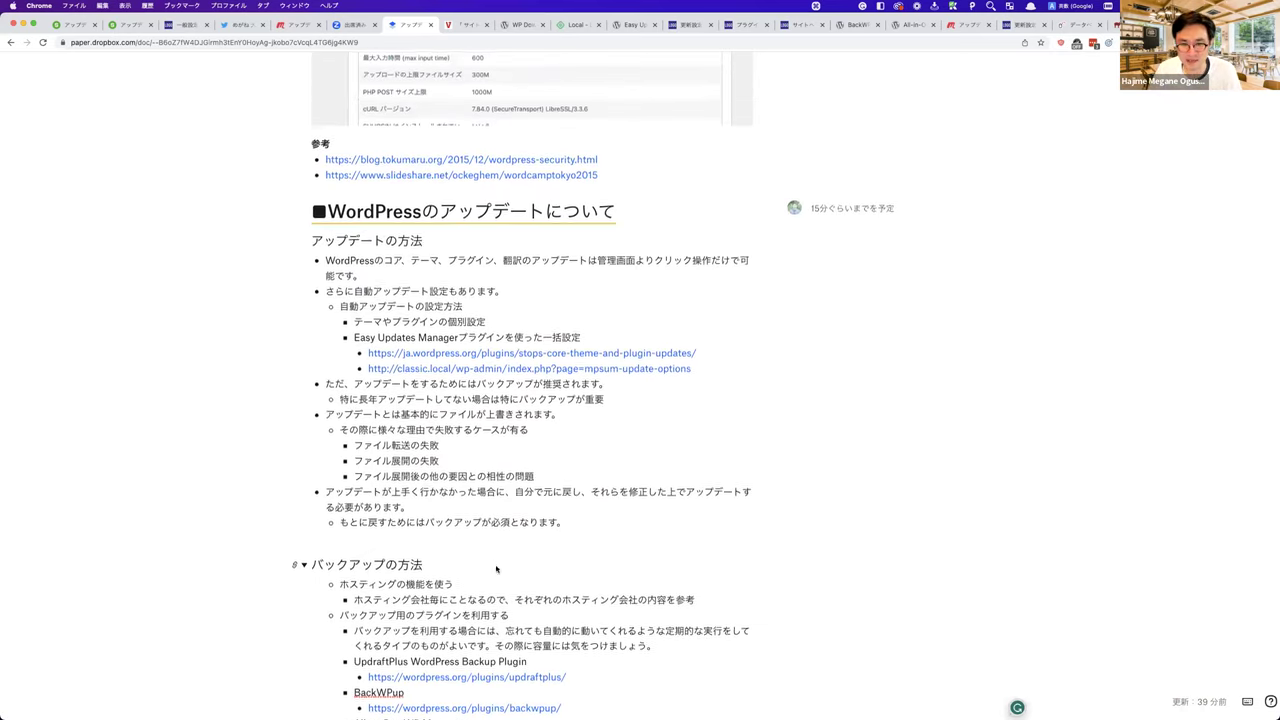
pyautogui.scroll(15, 495, 567)
pyautogui.scroll(10, 496, 569)
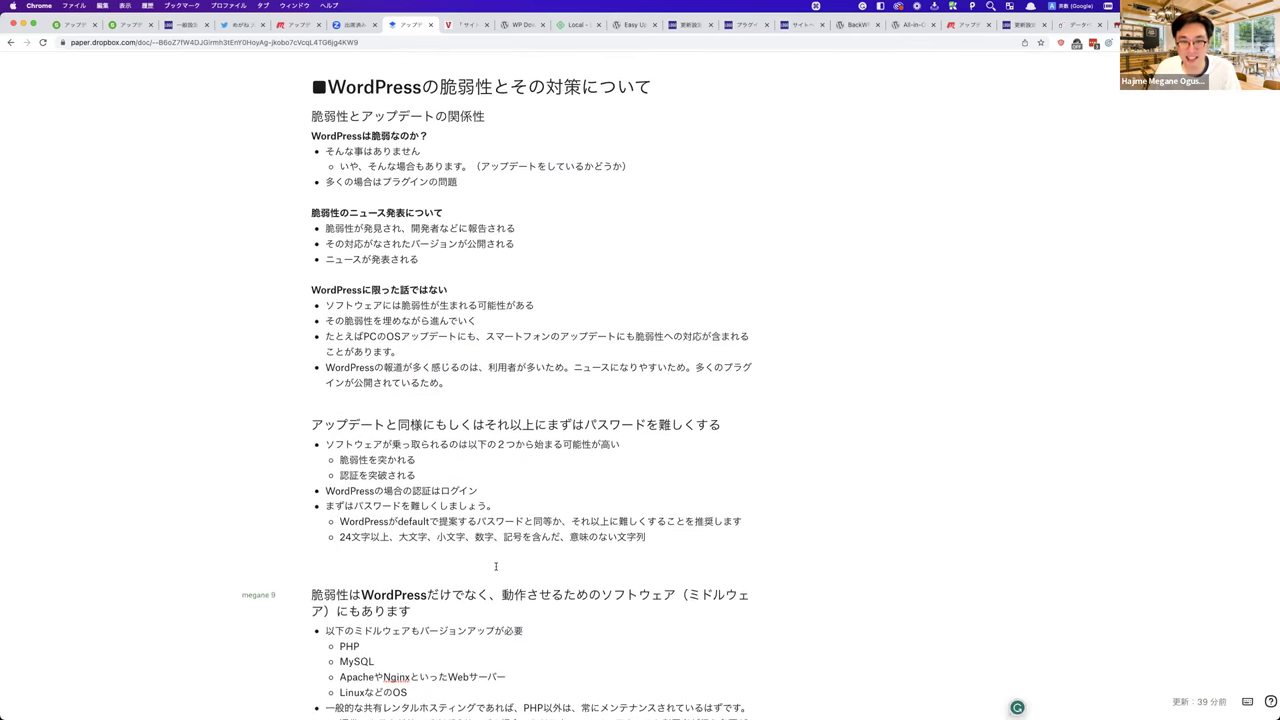
# - Review the notes on strong passwords, middleware updates, the PHP support calendar and checking the site environment
pyautogui.scroll(-2, 495, 567)
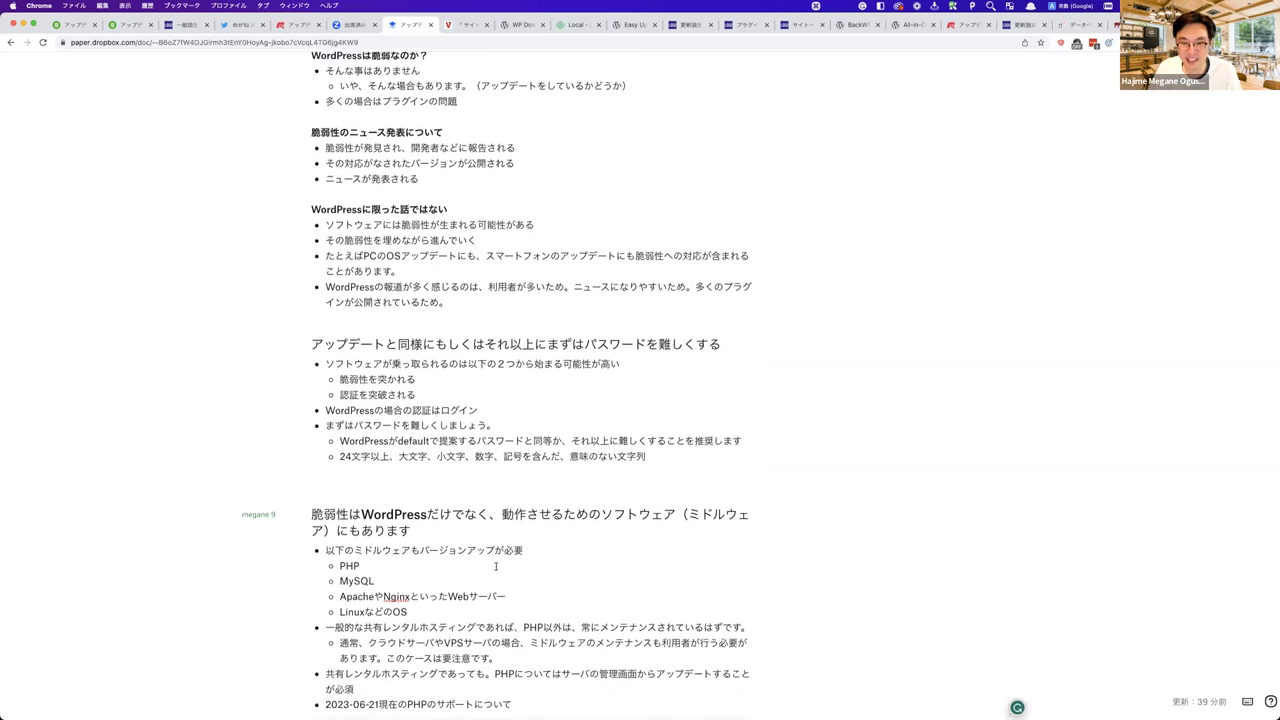
pyautogui.scroll(-3, 495, 567)
pyautogui.scroll(-10, 495, 567)
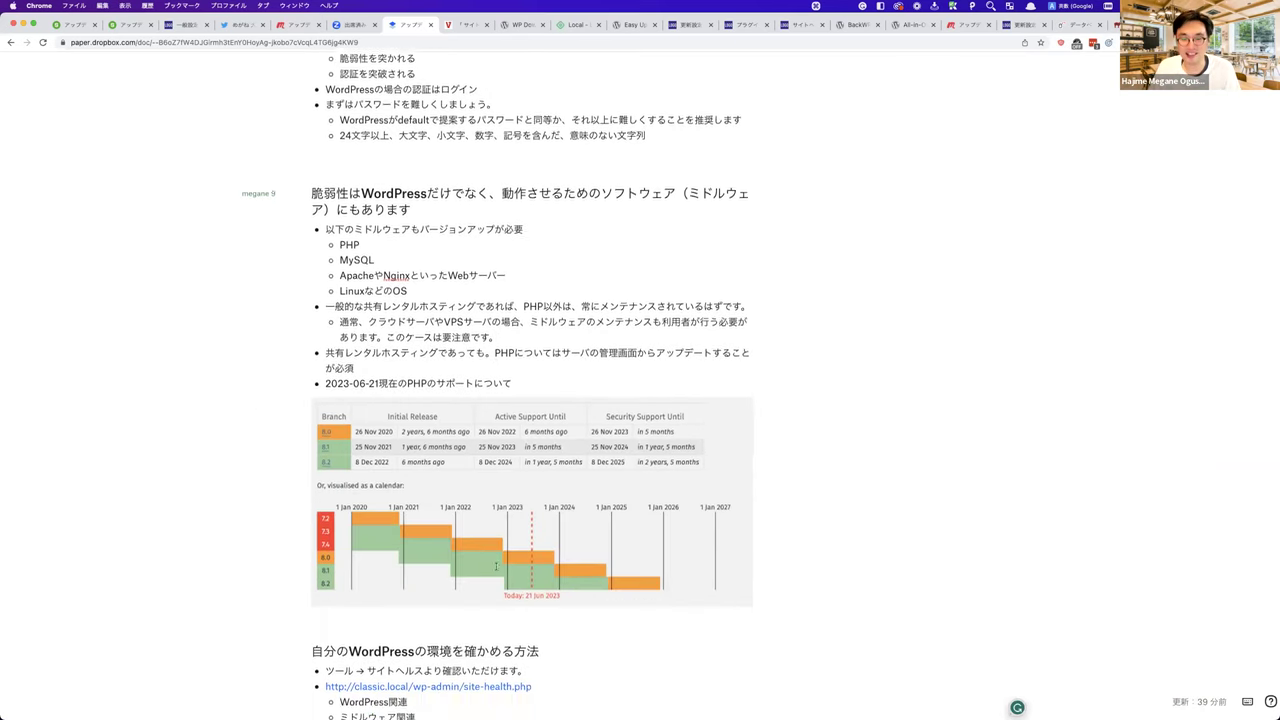
pyautogui.scroll(-12, 495, 567)
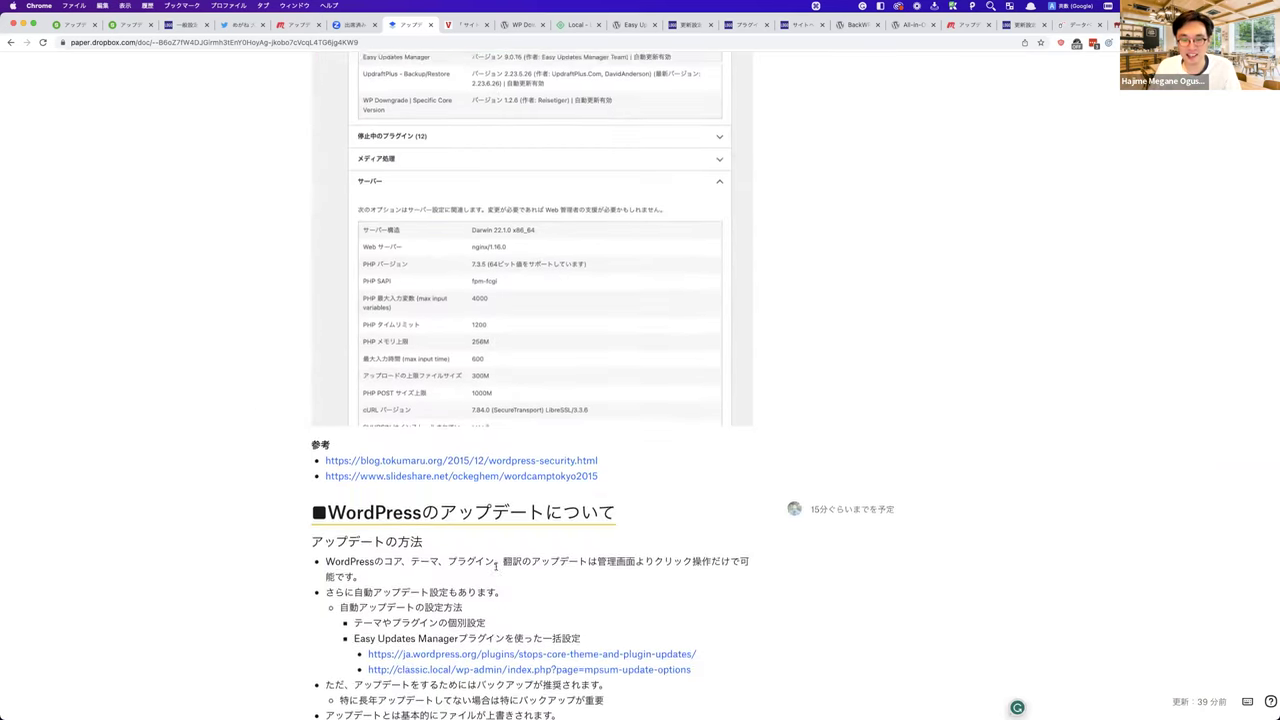
pyautogui.scroll(-1, 495, 567)
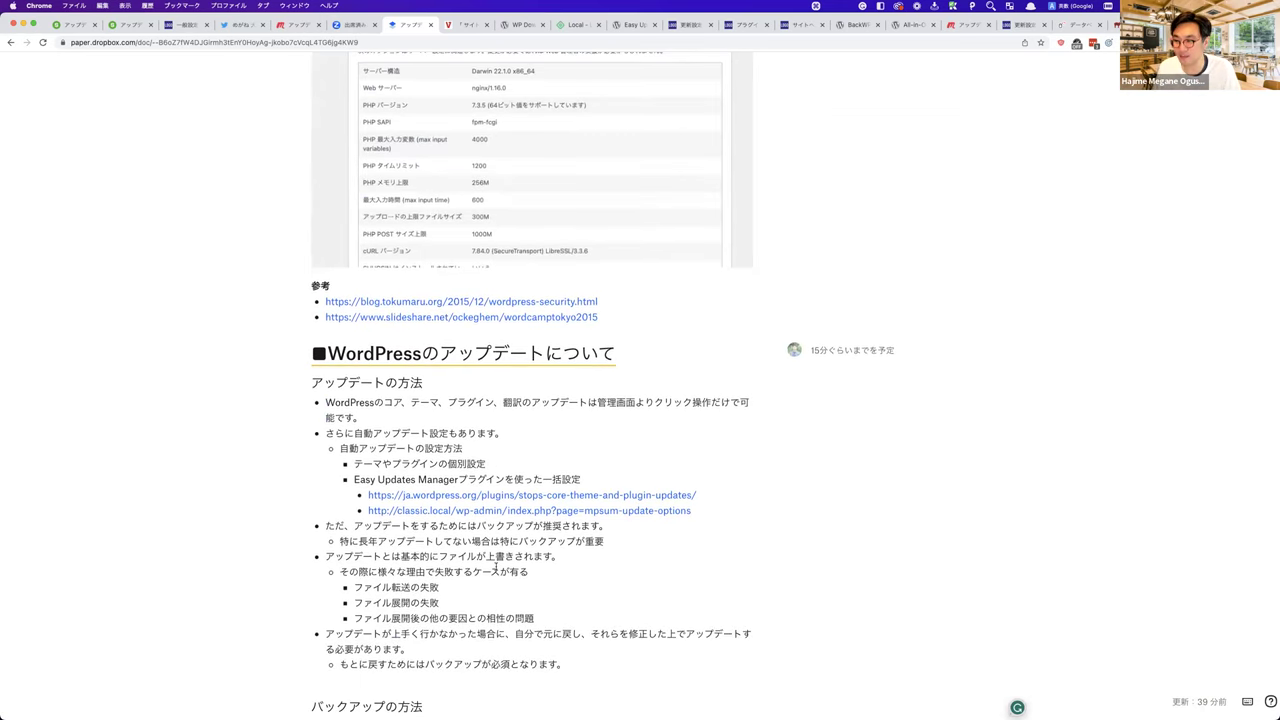
# - Review the notes on update methods, backup plugins and the diagram relating backup data, local and production environments
pyautogui.scroll(-2, 495, 567)
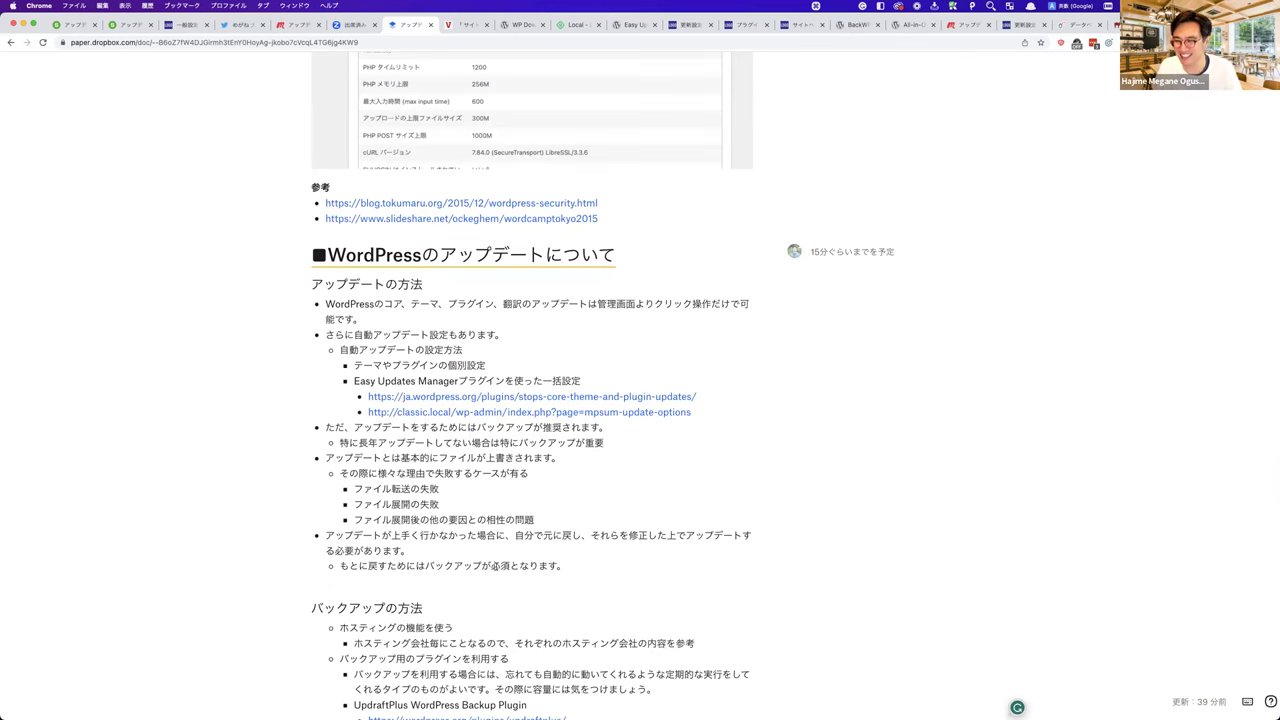
pyautogui.scroll(-3, 495, 567)
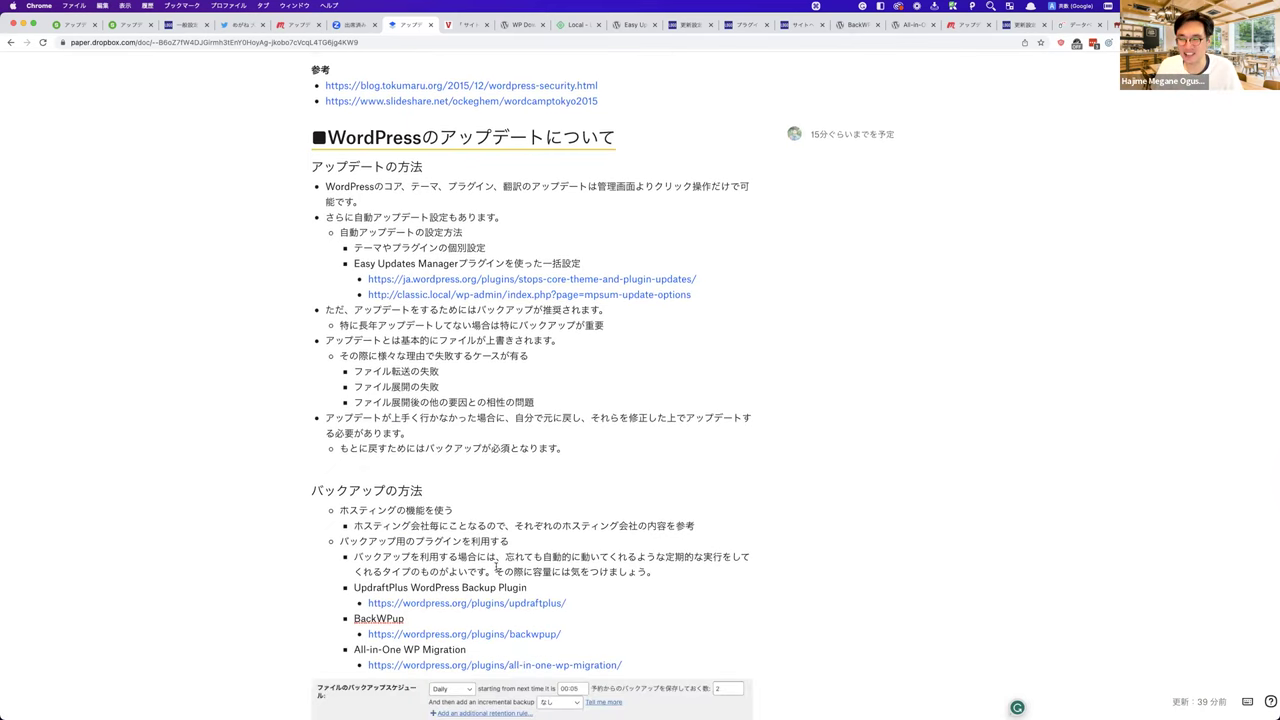
pyautogui.scroll(-15, 497, 567)
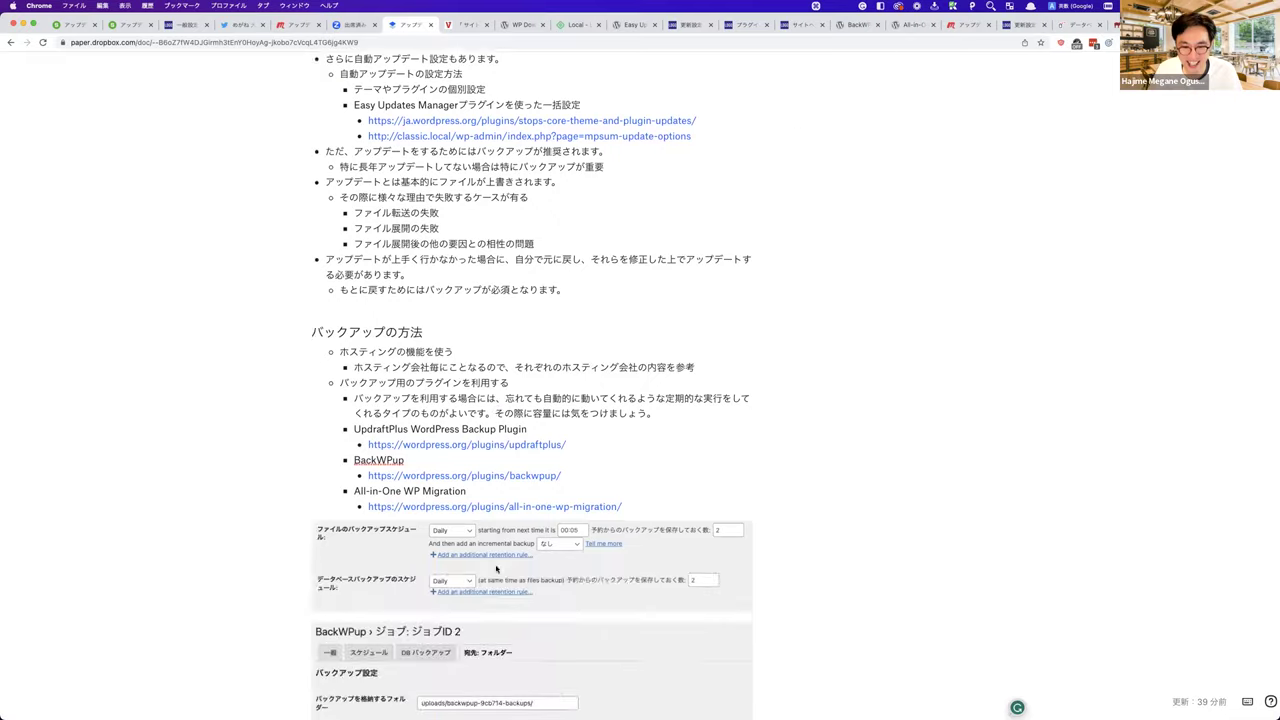
pyautogui.scroll(-9, 497, 567)
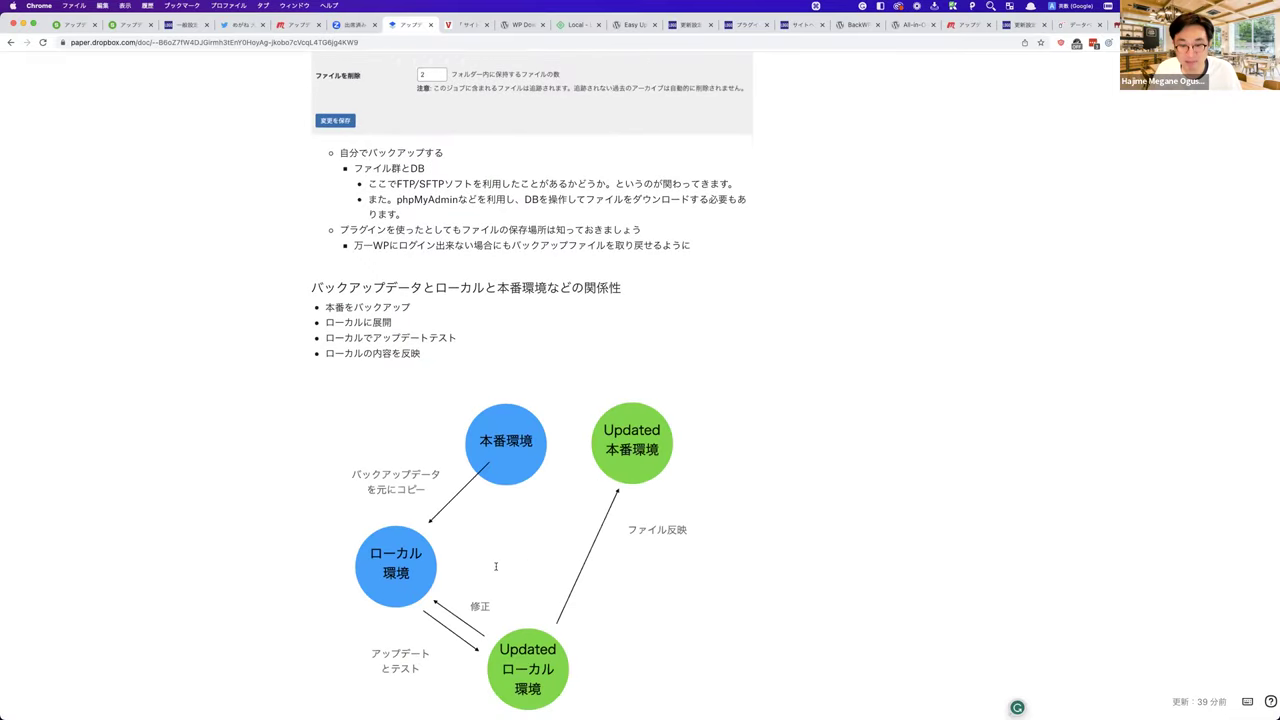
pyautogui.scroll(-3, 495, 567)
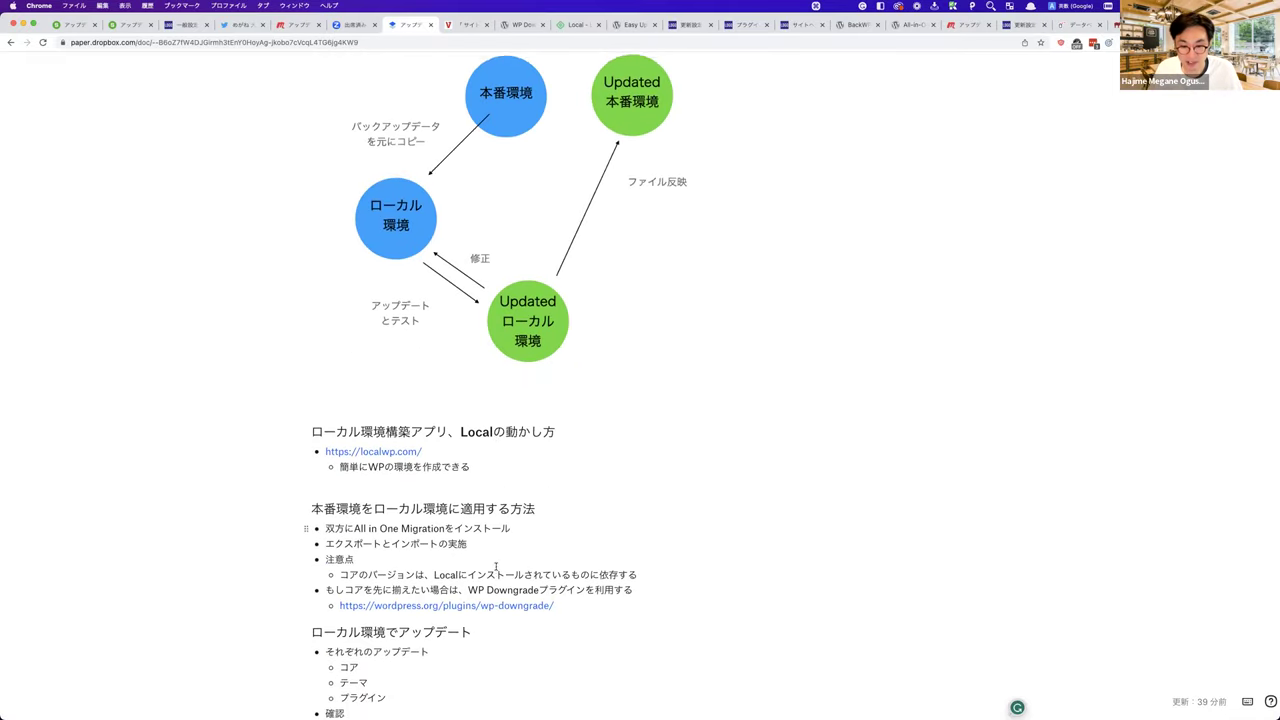
pyautogui.scroll(-1, 495, 567)
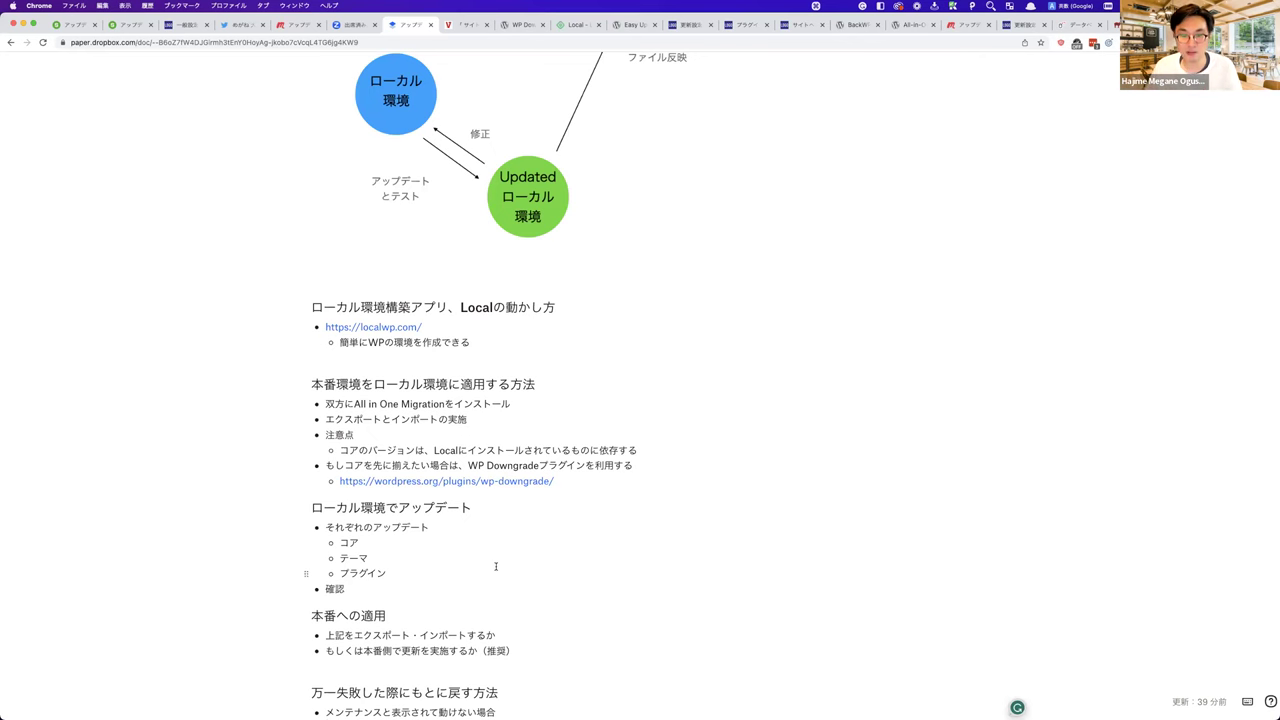
# - Review the notes from updating locally and applying to production through failure recovery, failure causes and automatic updates
pyautogui.scroll(-3, 495, 566)
pyautogui.scroll(-4, 495, 566)
pyautogui.scroll(-8, 495, 566)
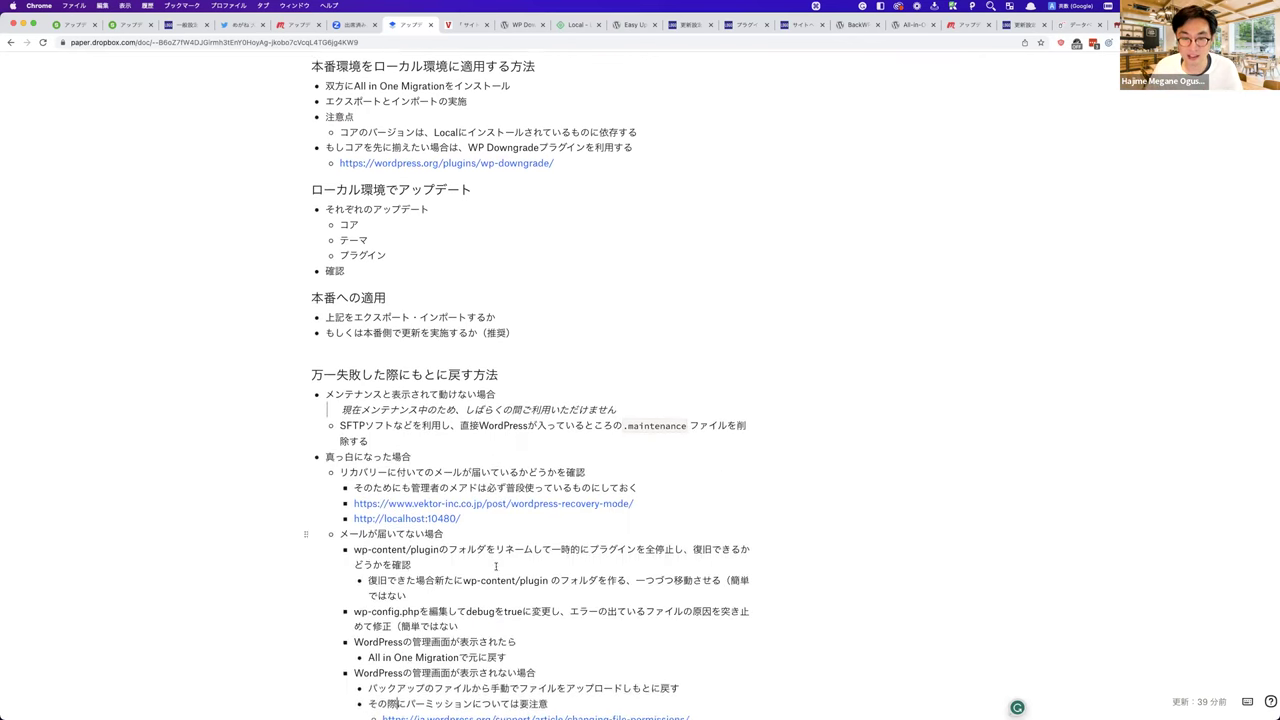
pyautogui.scroll(-11, 495, 568)
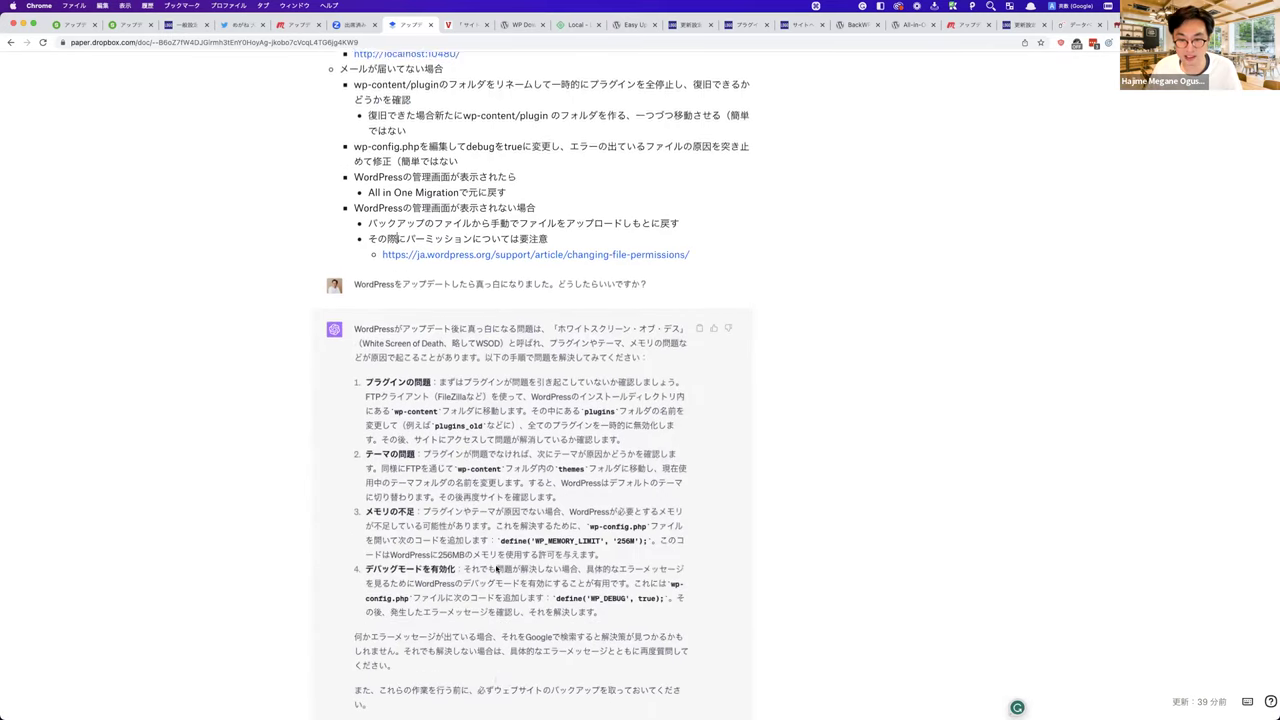
pyautogui.scroll(2, 495, 568)
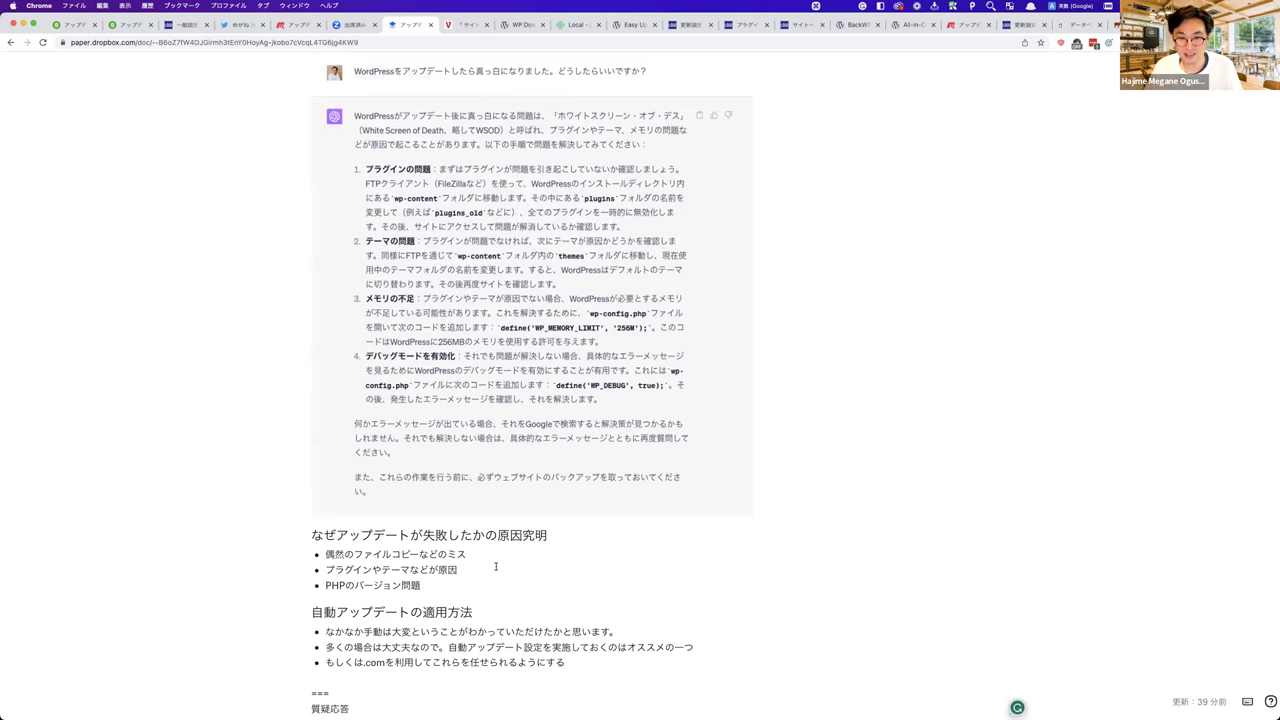
pyautogui.scroll(-1, 495, 566)
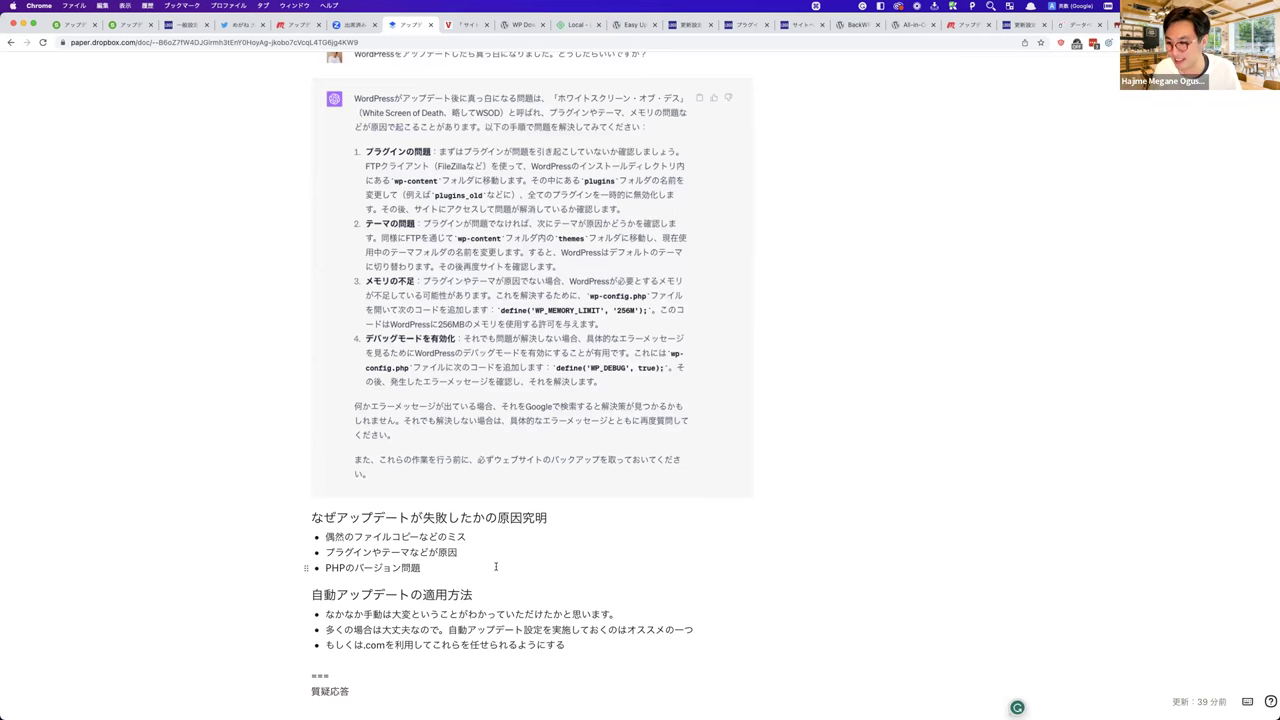
# - Return to the question corner near the start of the notes and switch to the Sli.do audience questions
pyautogui.scroll(20, 495, 567)
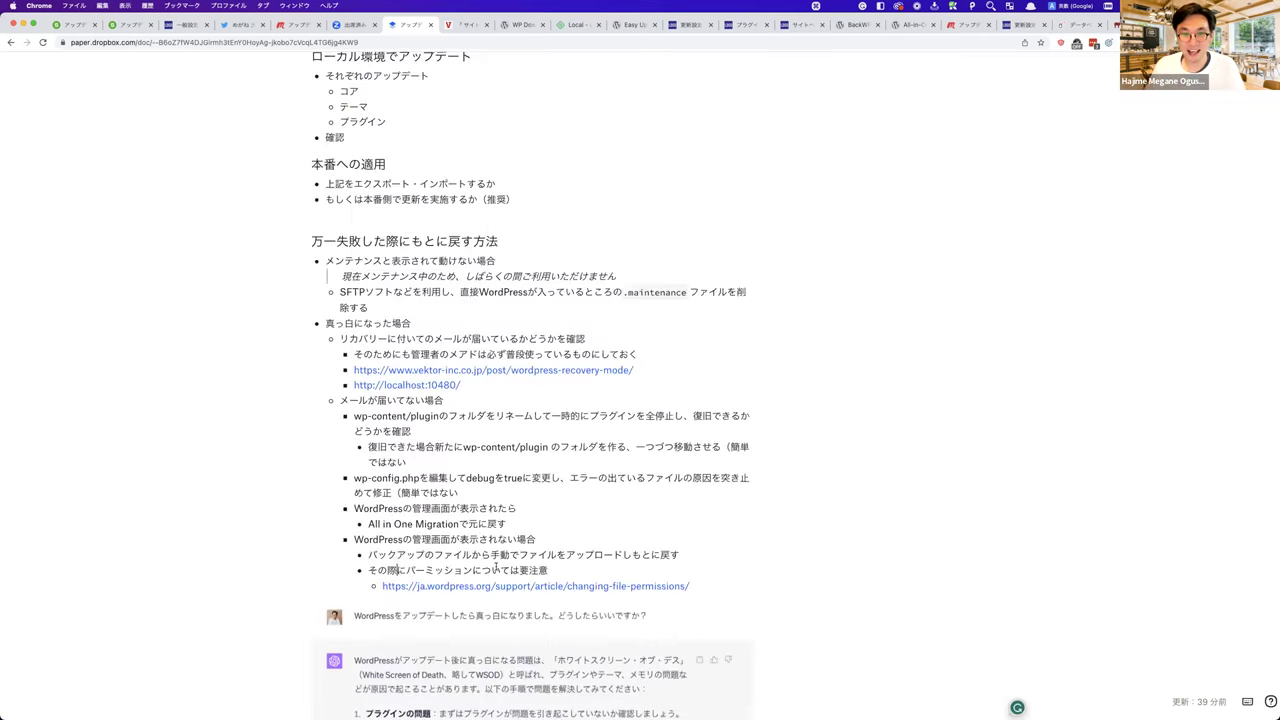
pyautogui.scroll(20, 495, 567)
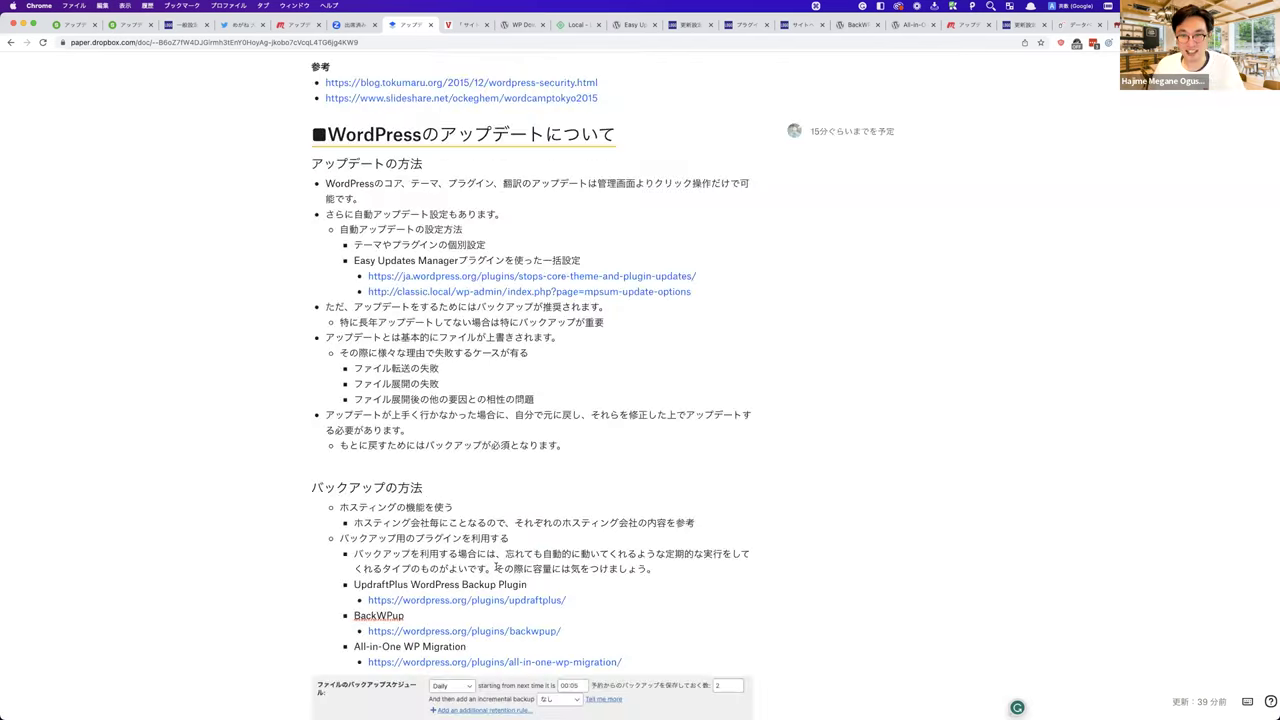
pyautogui.scroll(5, 495, 567)
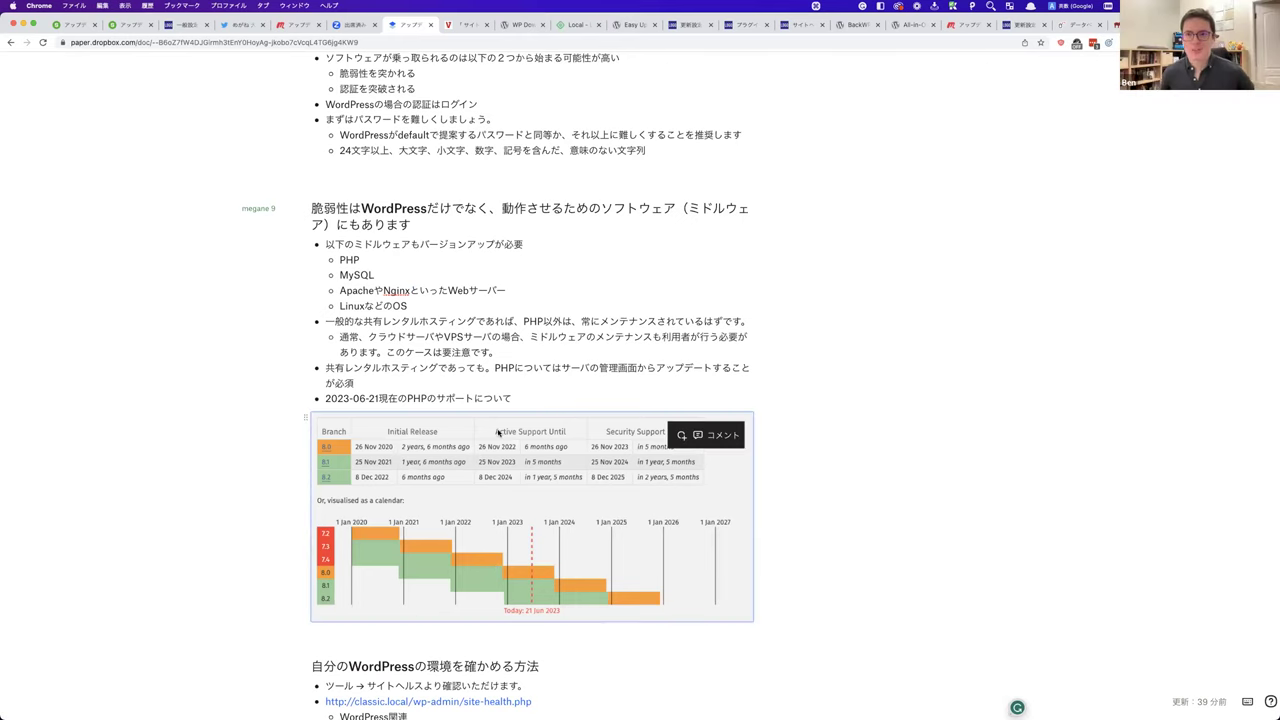
pyautogui.scroll(4, 500, 440)
pyautogui.scroll(10, 497, 430)
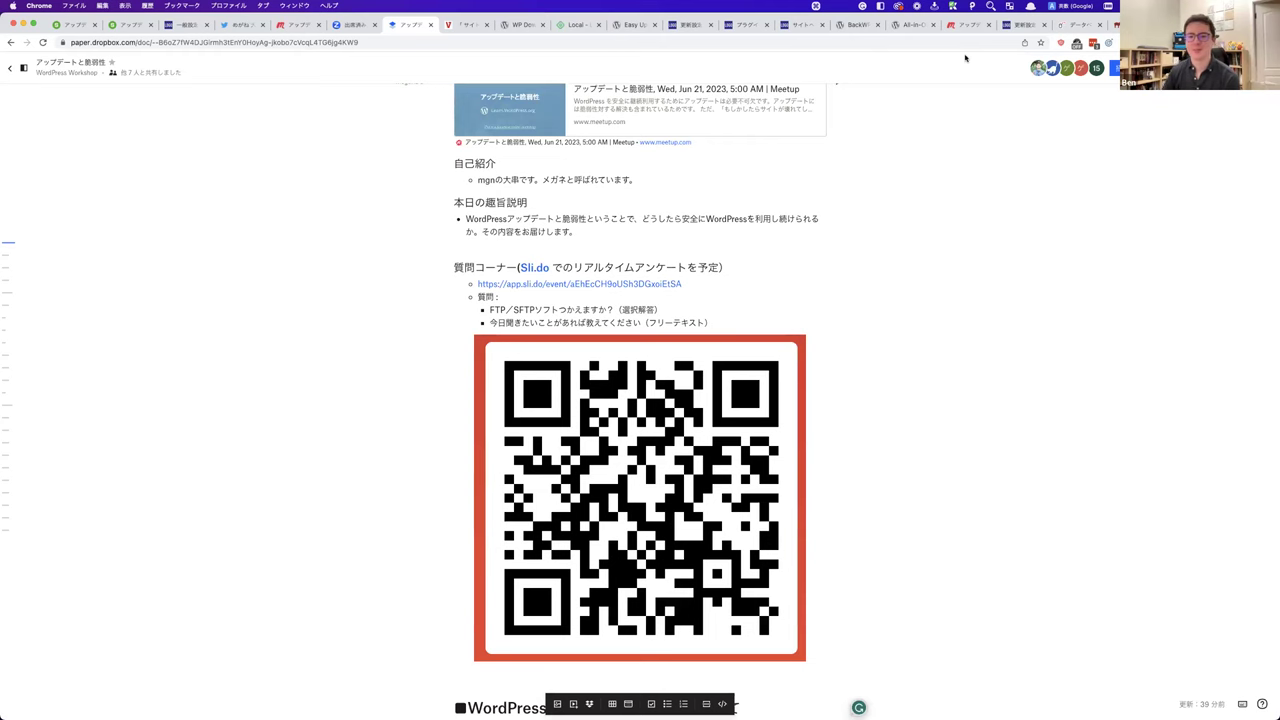
pyautogui.press('super+2')
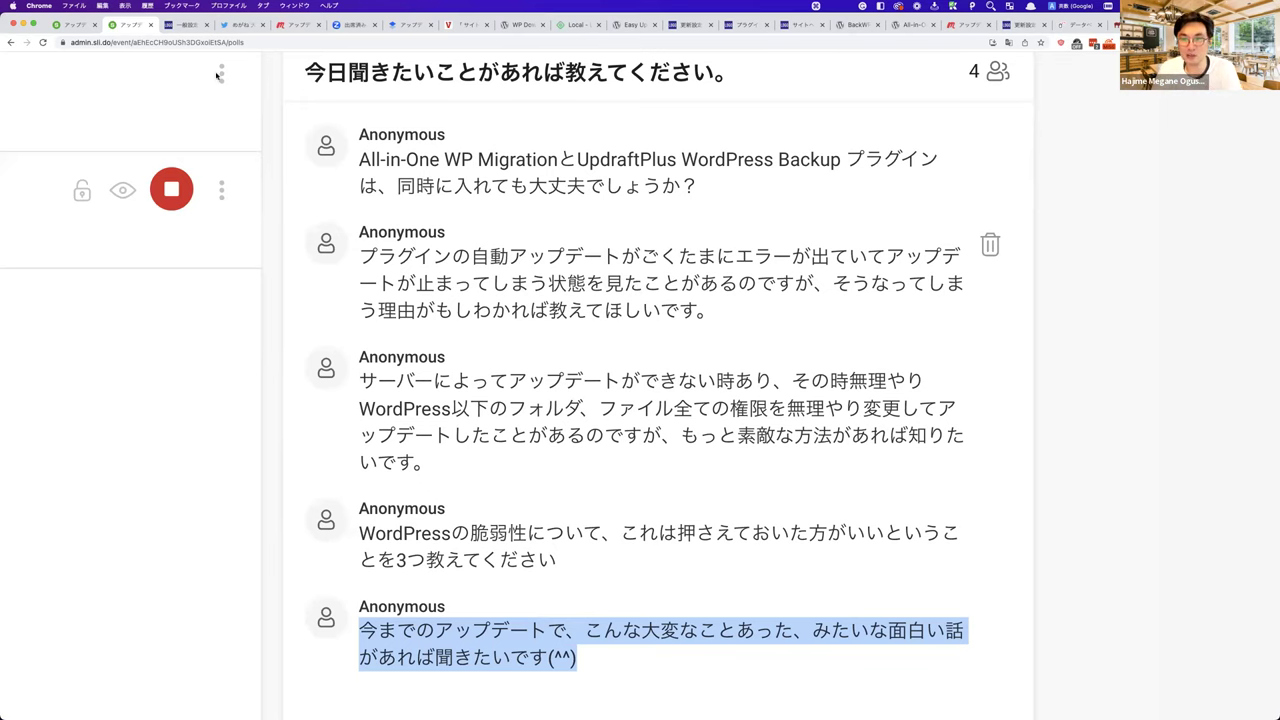
# - Switch to the classic.local WordPress admin and open the settings of the UpdraftPlus backup plugin
pyautogui.click(181, 28)
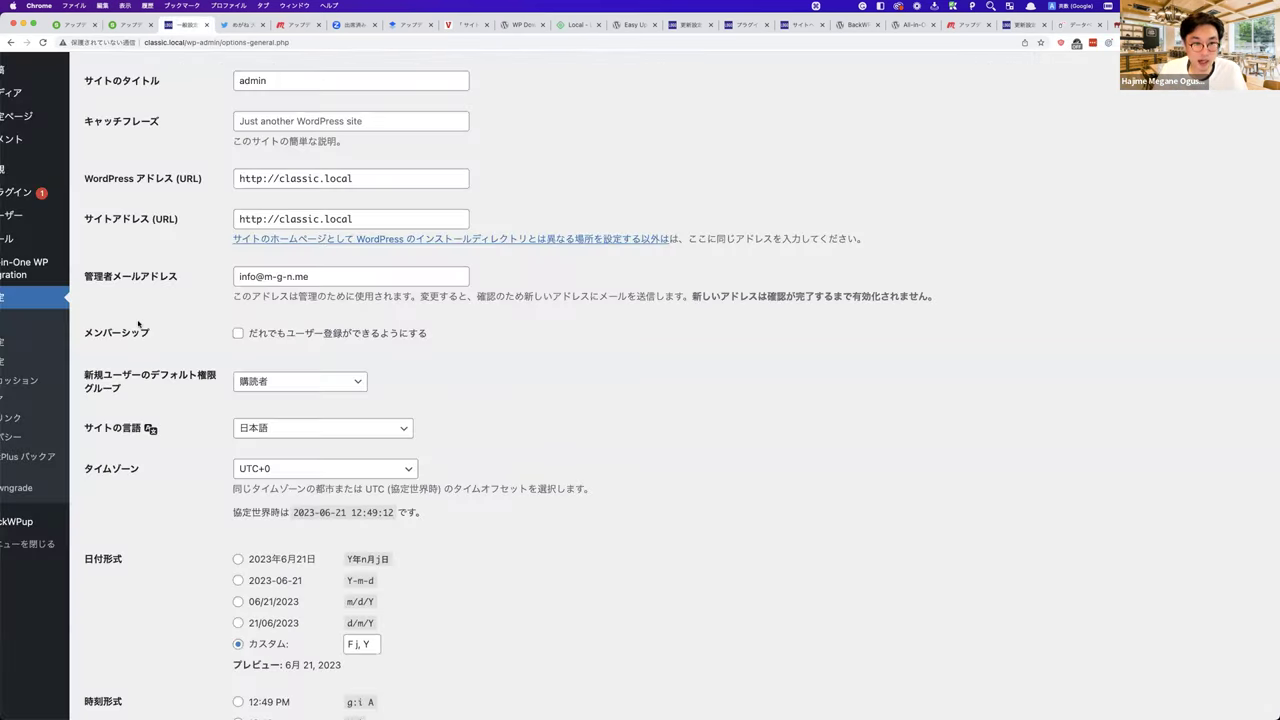
pyautogui.moveTo(38, 257)
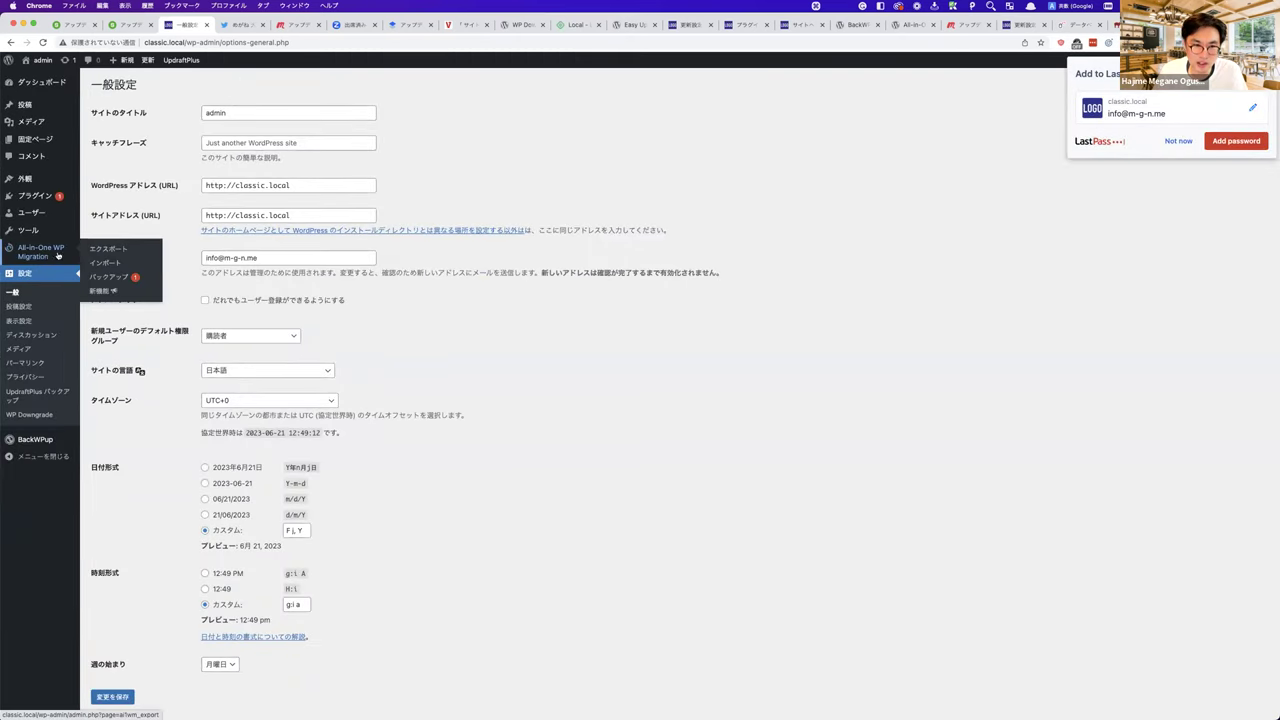
pyautogui.click(38, 394)
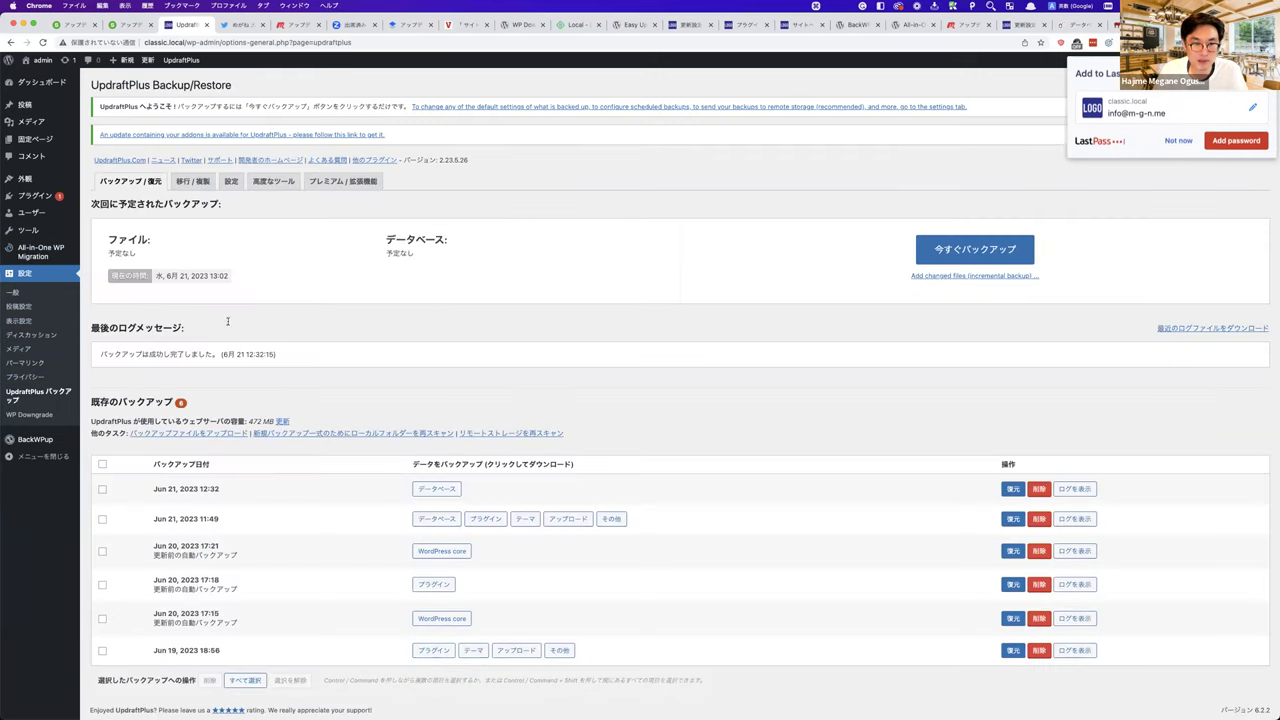
pyautogui.click(270, 182)
pyautogui.click(239, 181)
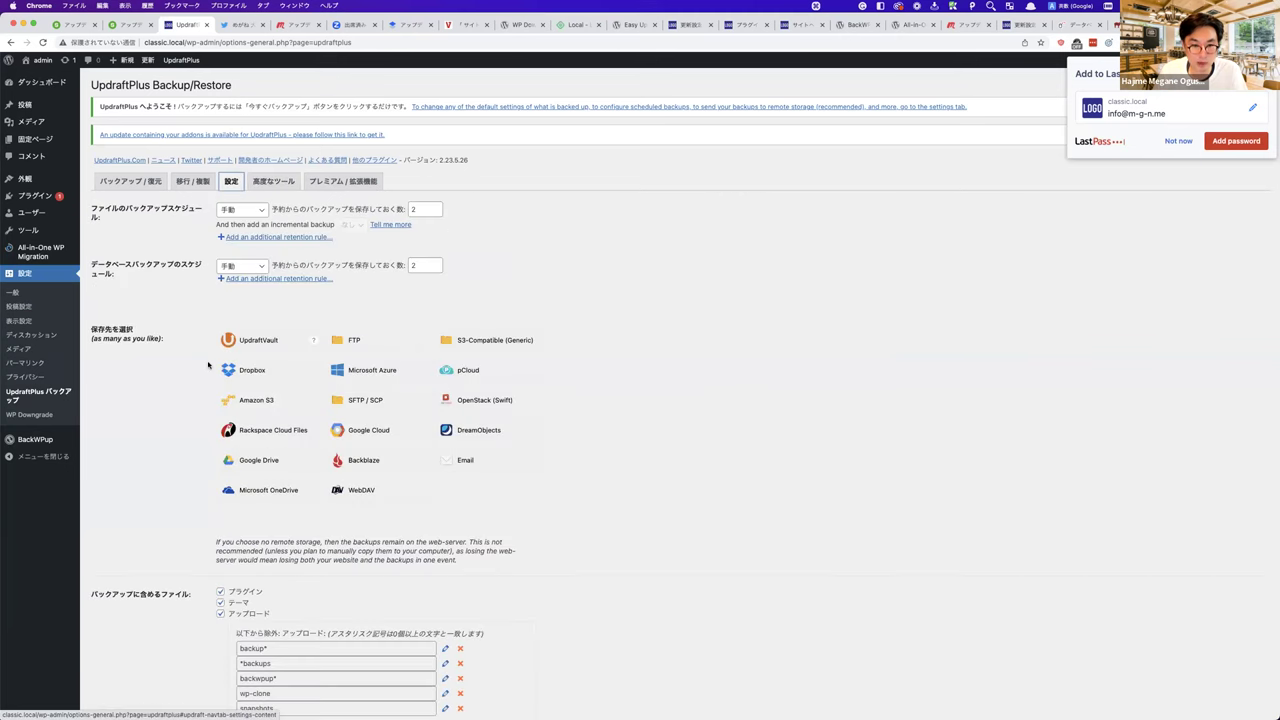
# - Examine which files UpdraftPlus includes in backups and the exclusion rules for uploads and other wp-content directories
pyautogui.scroll(-5, 208, 365)
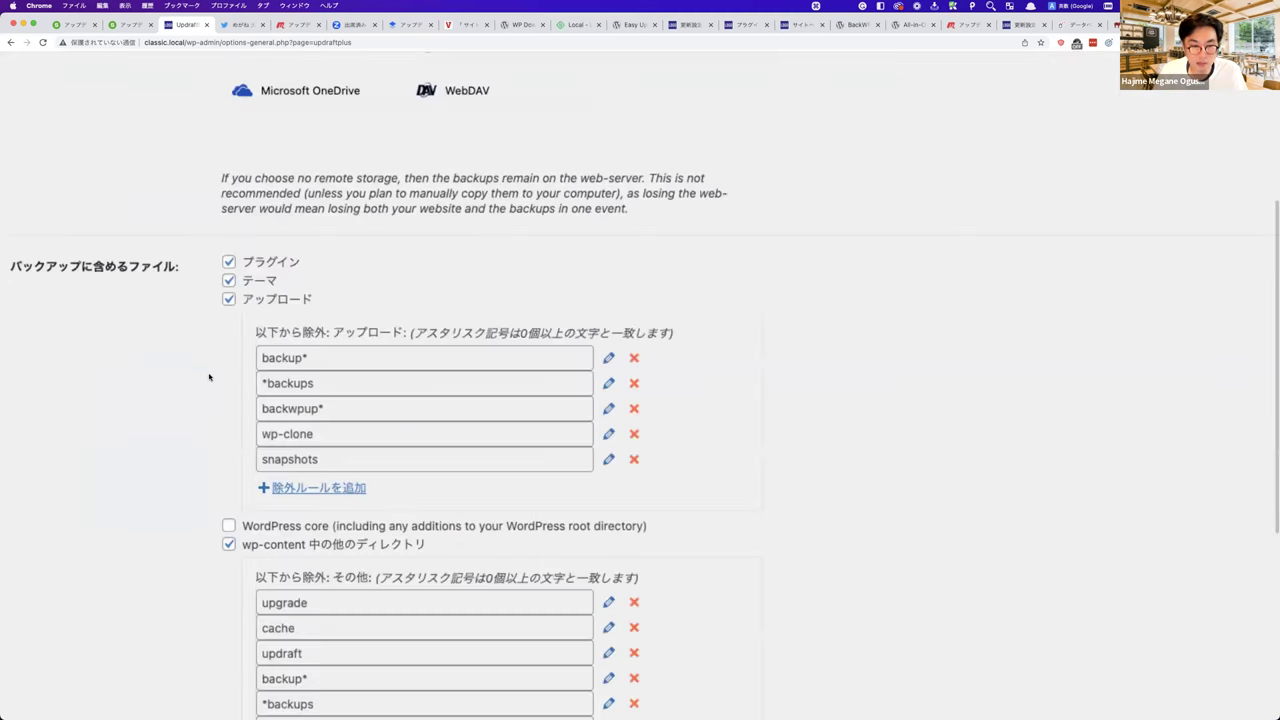
pyautogui.scroll(3, 209, 377)
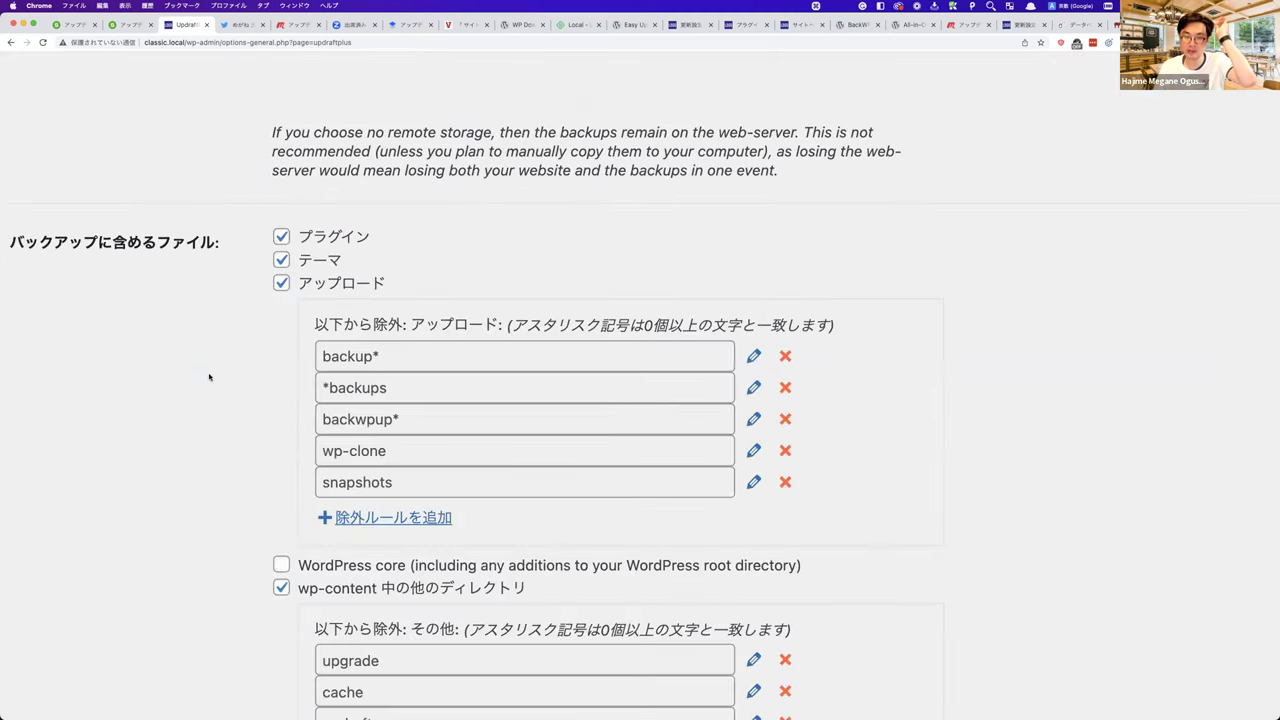
pyautogui.scroll(-4, 209, 377)
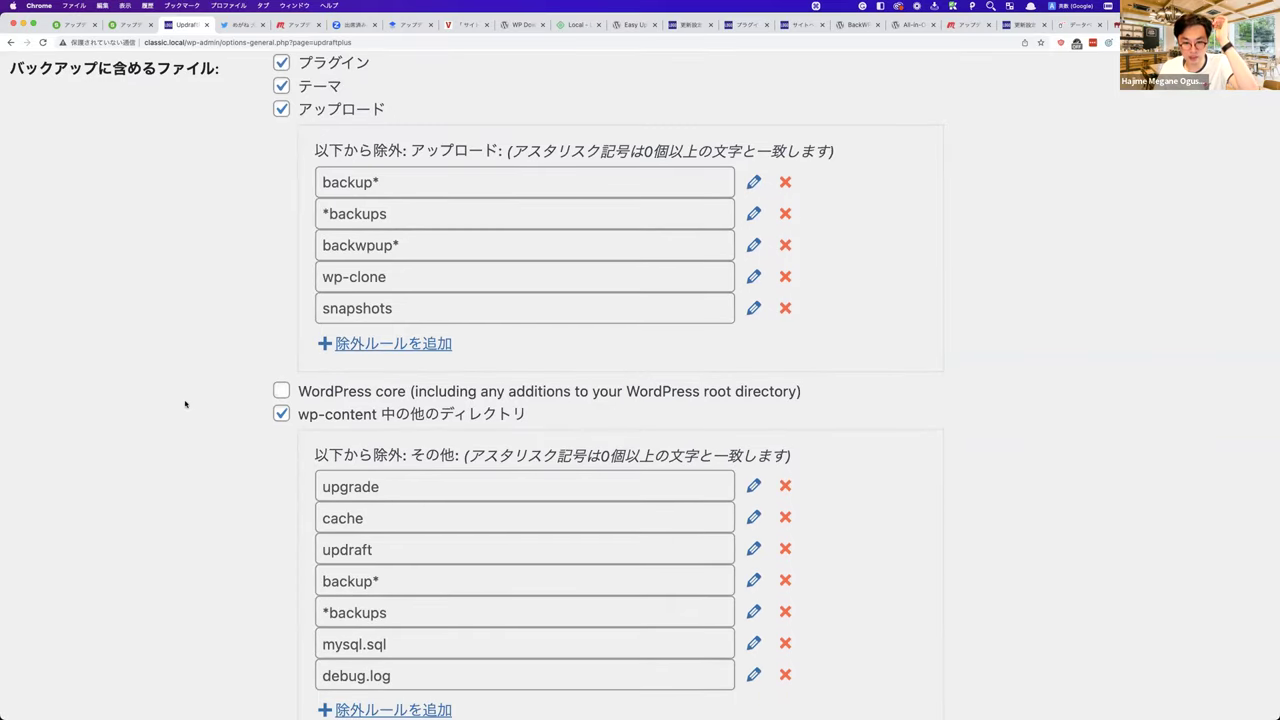
pyautogui.scroll(-5, 185, 404)
pyautogui.scroll(2, 185, 404)
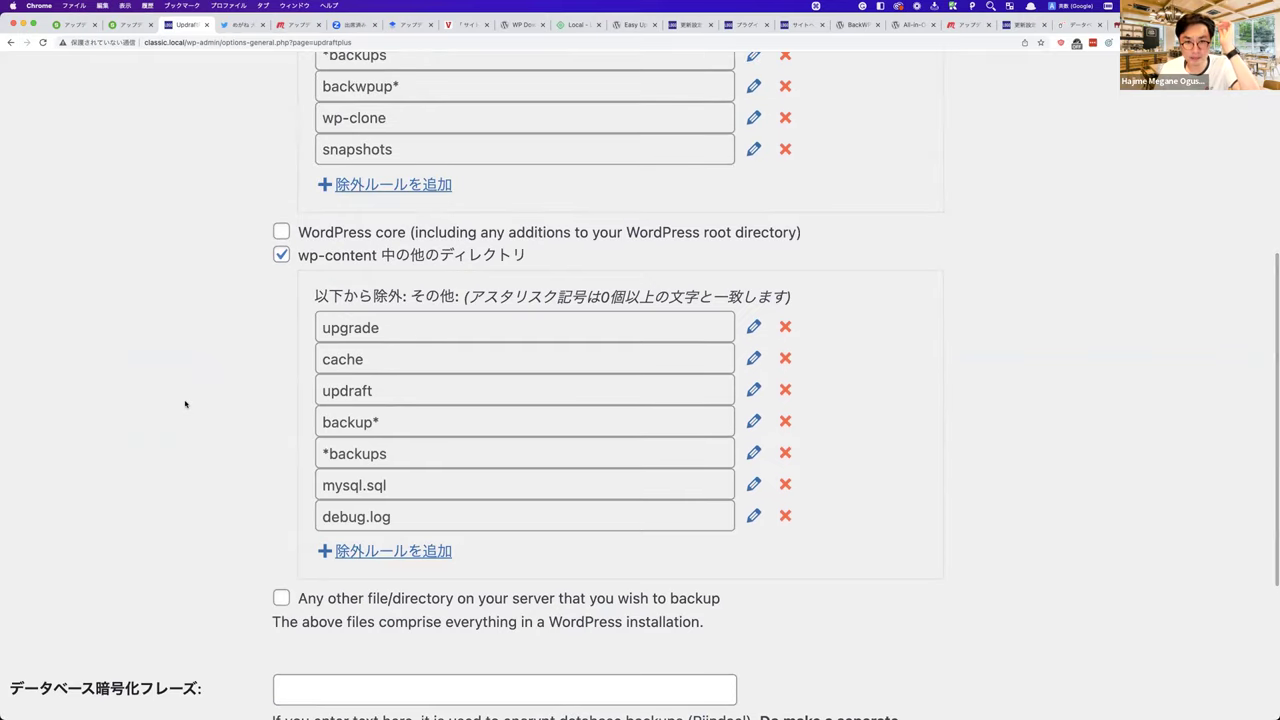
pyautogui.press('super+minus')
pyautogui.scroll(1, 185, 404)
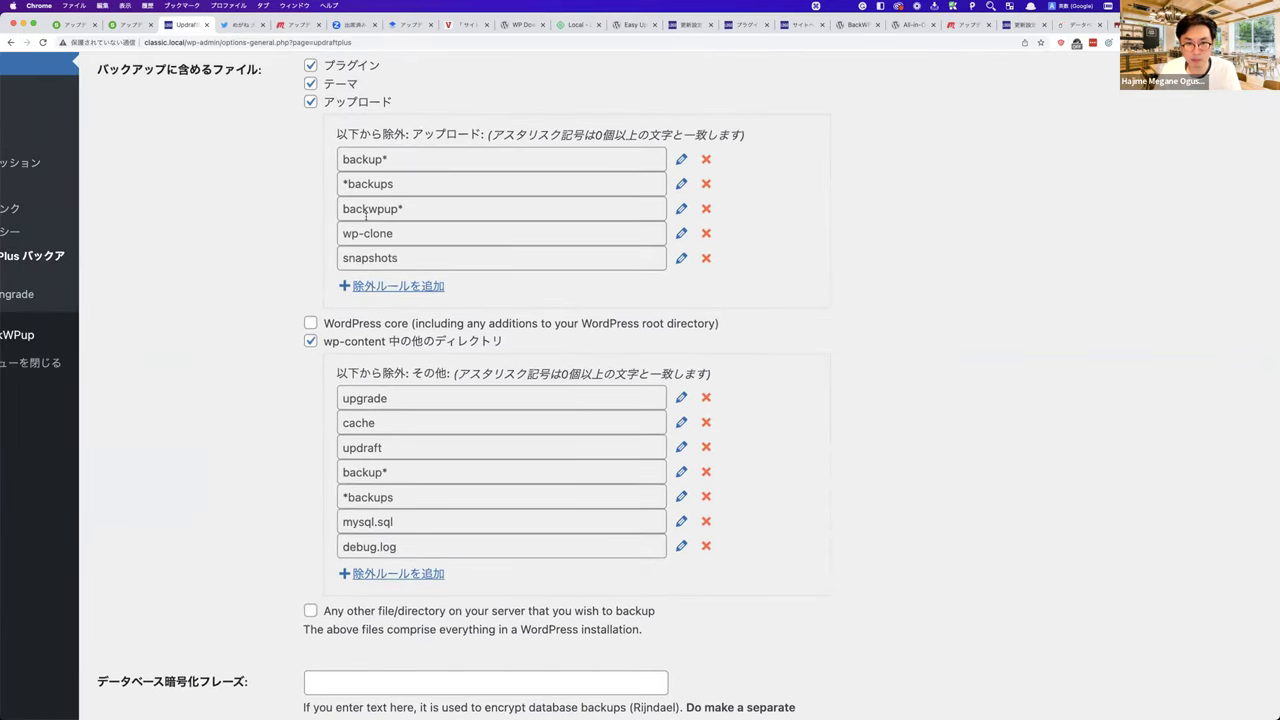
pyautogui.scroll(1, 375, 195)
pyautogui.hscroll(-1, 384, 207)
pyautogui.scroll(-1, 384, 207)
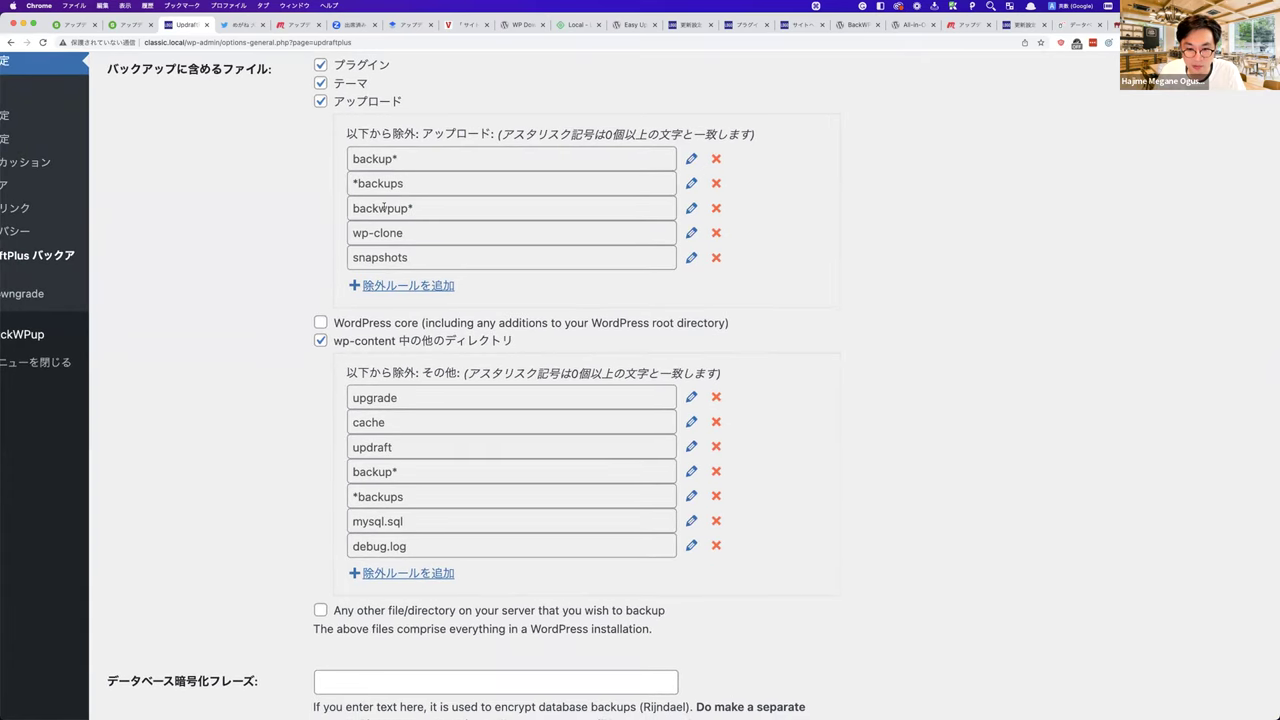
pyautogui.scroll(2, 384, 207)
pyautogui.hscroll(-2, 384, 208)
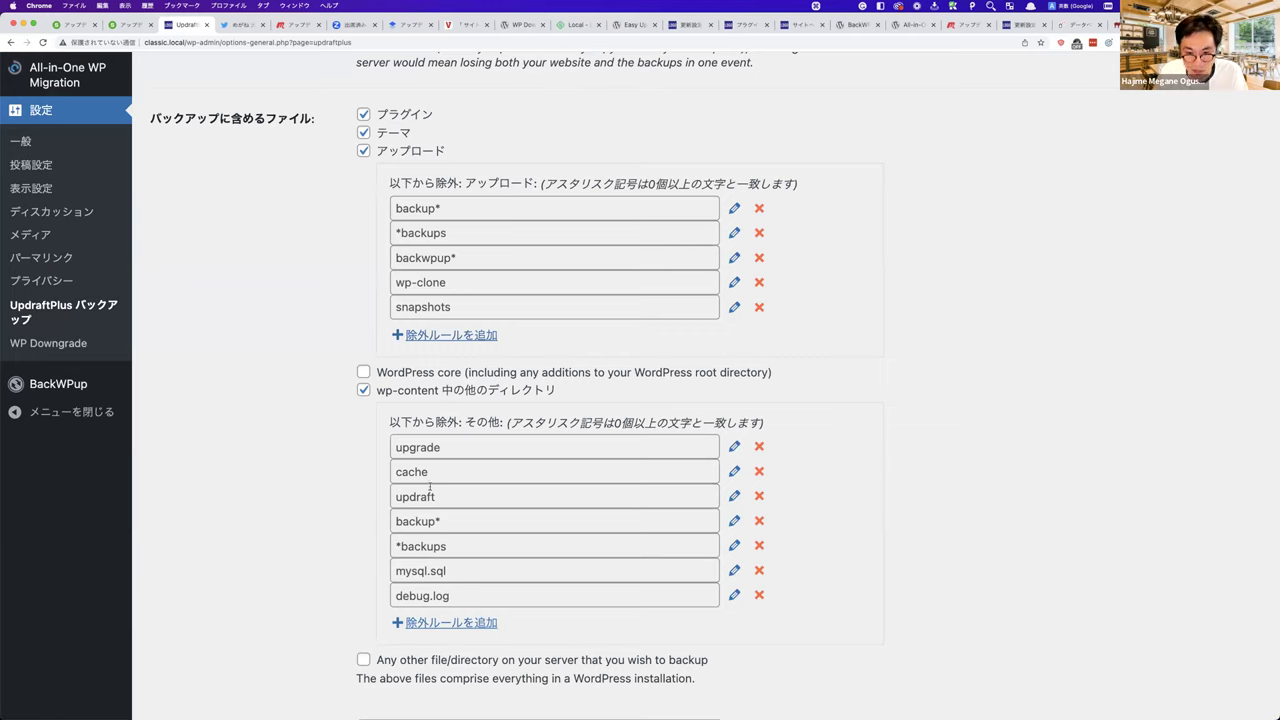
# - Switch to Finder and show the contents of the ai1wm-backups folder inside wp-content
pyautogui.press('super+Tab')
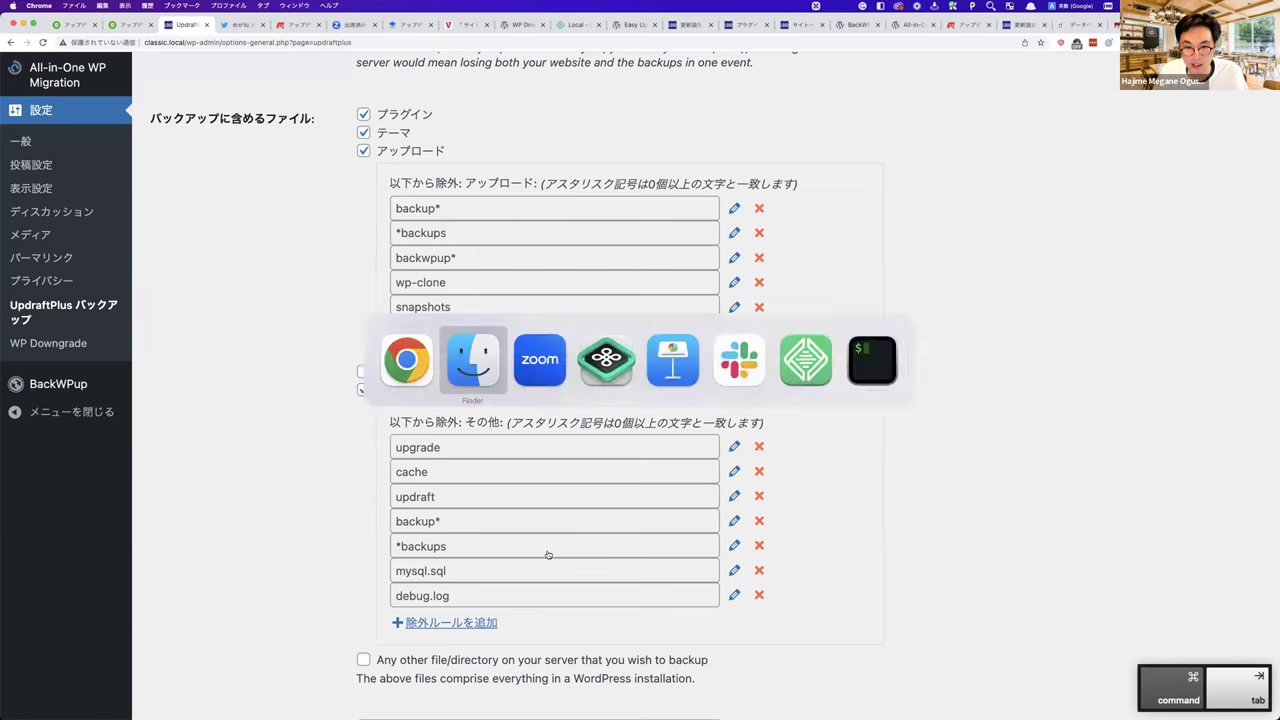
pyautogui.hscroll(-3, 578, 178)
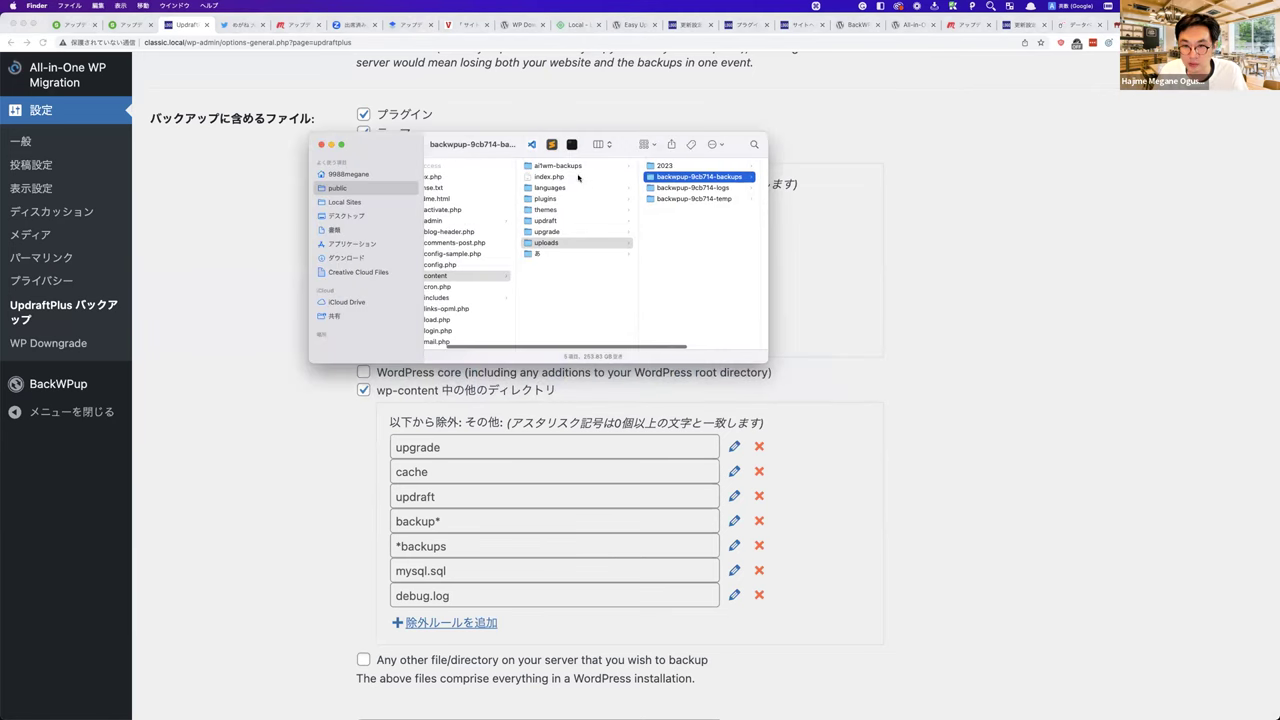
pyautogui.click(566, 167)
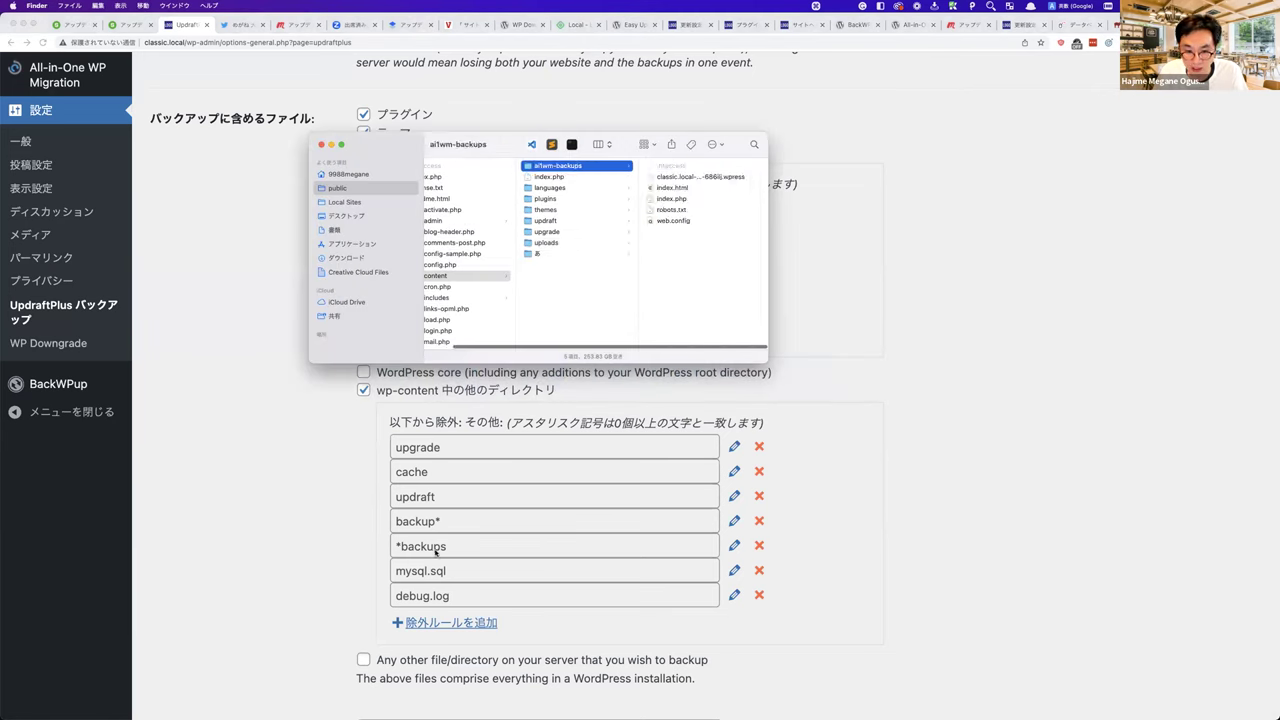
pyautogui.press('ctrl')
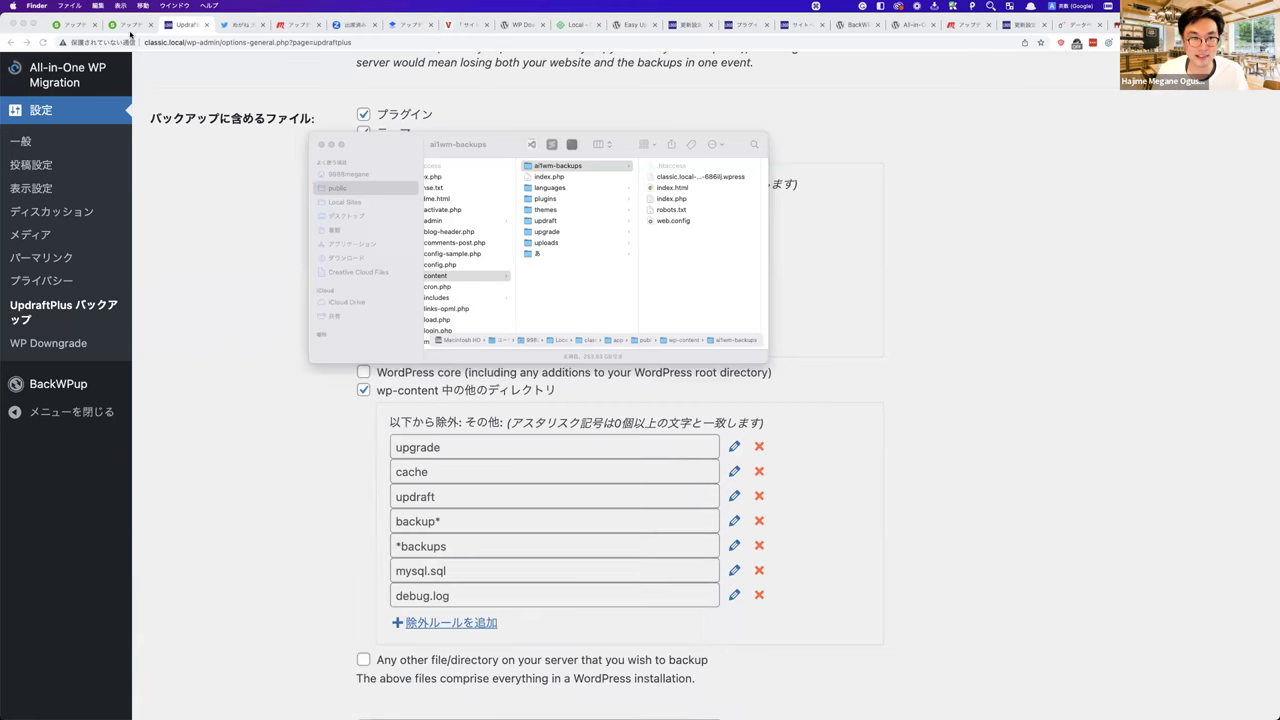
# - Return to the Sli.do poll admin page, review the audience questions and clear the text highlight on the last one
pyautogui.click(129, 30)
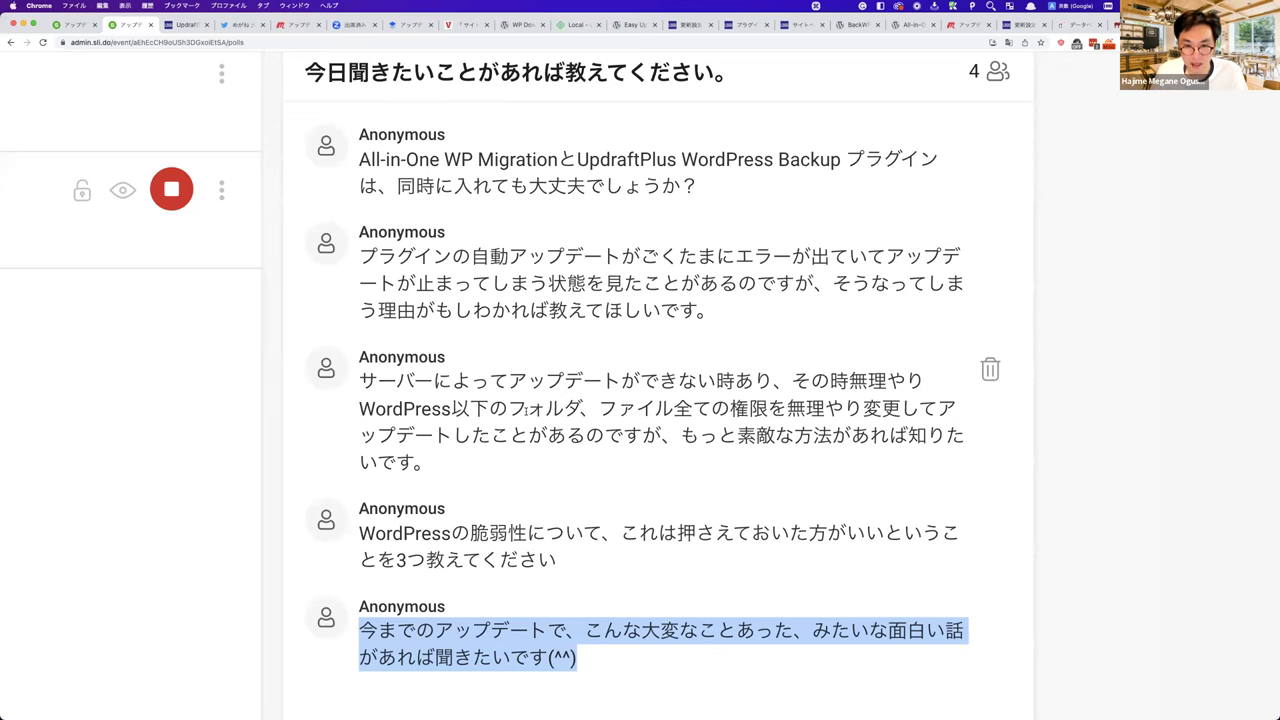
pyautogui.scroll(-2, 525, 410)
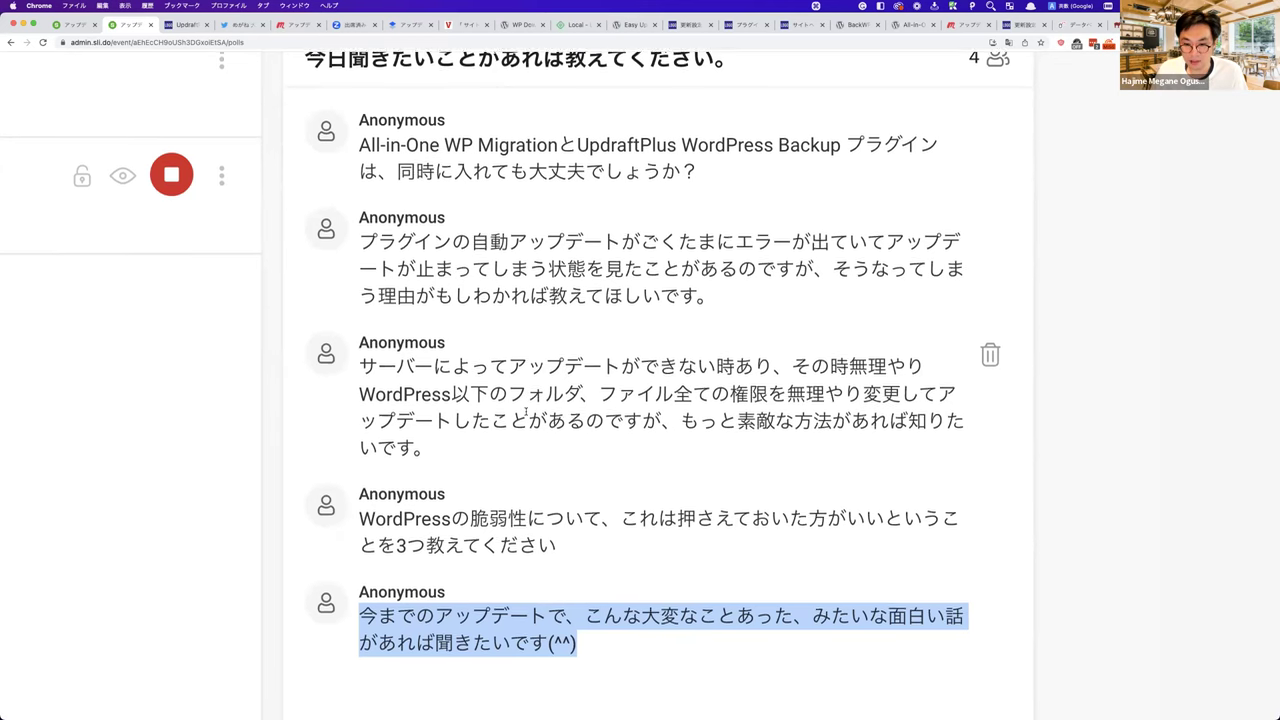
pyautogui.scroll(-1, 525, 410)
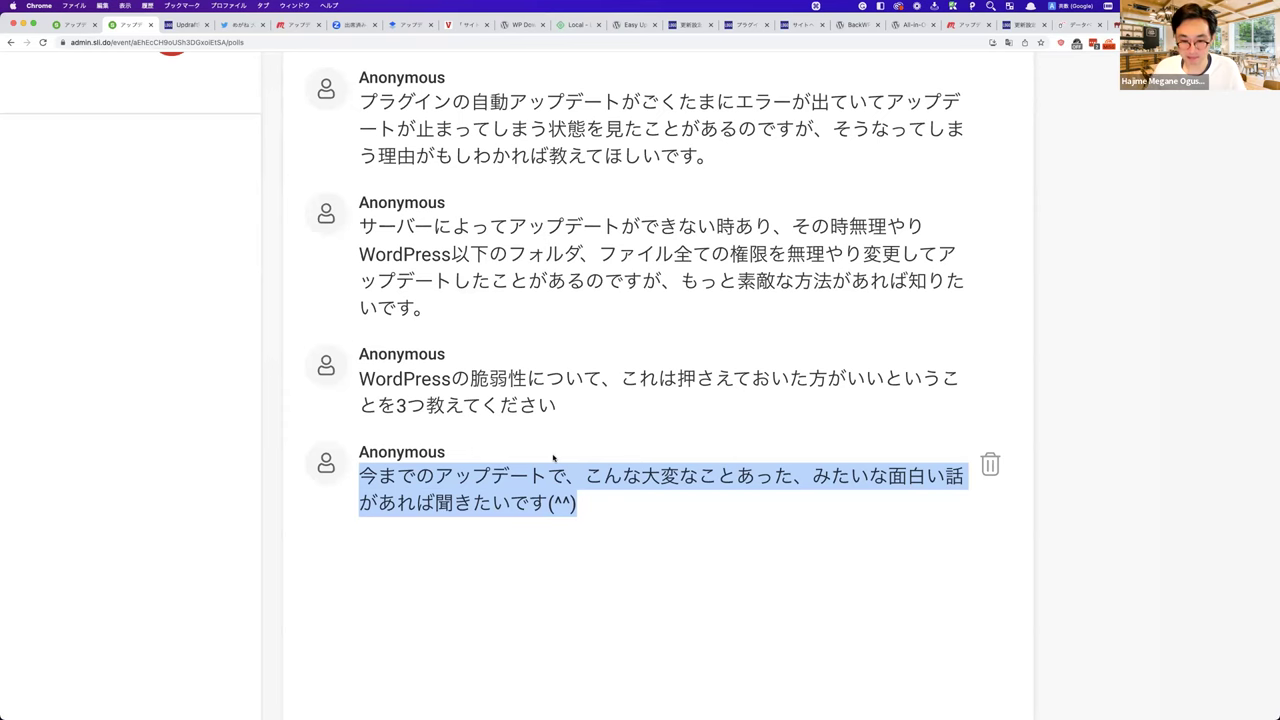
pyautogui.click(553, 458)
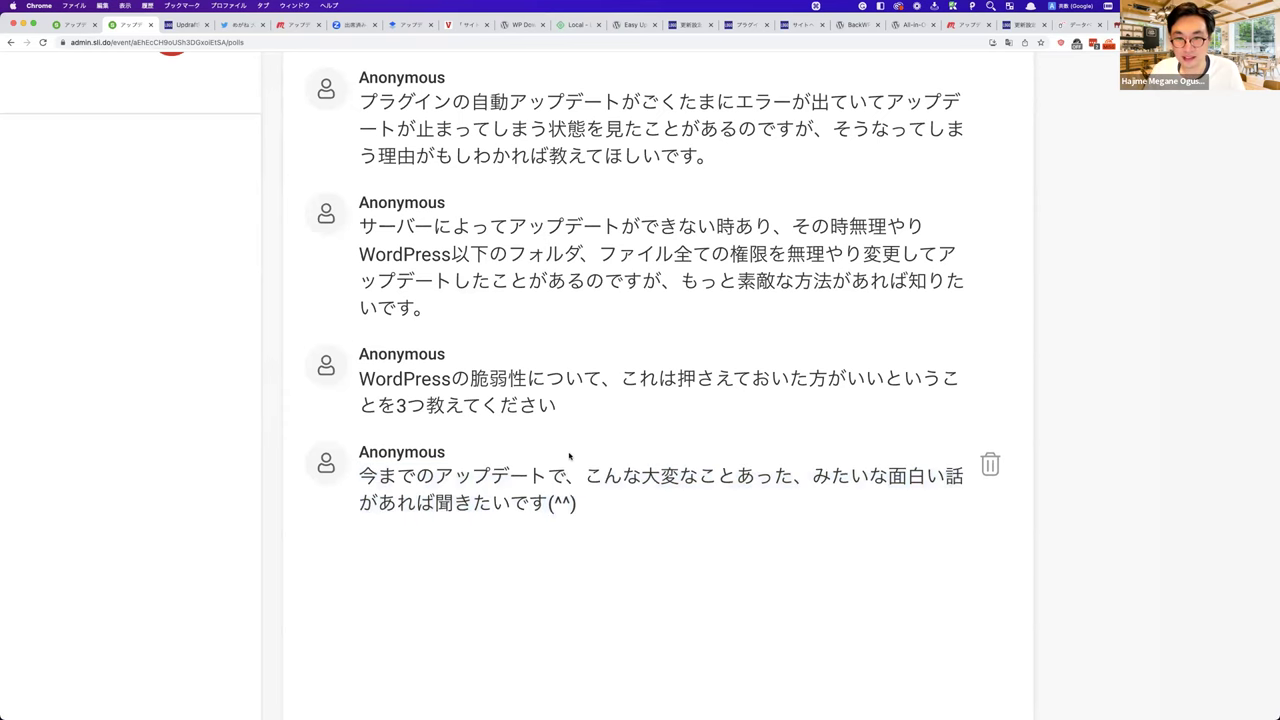
pyautogui.scroll(3, 569, 457)
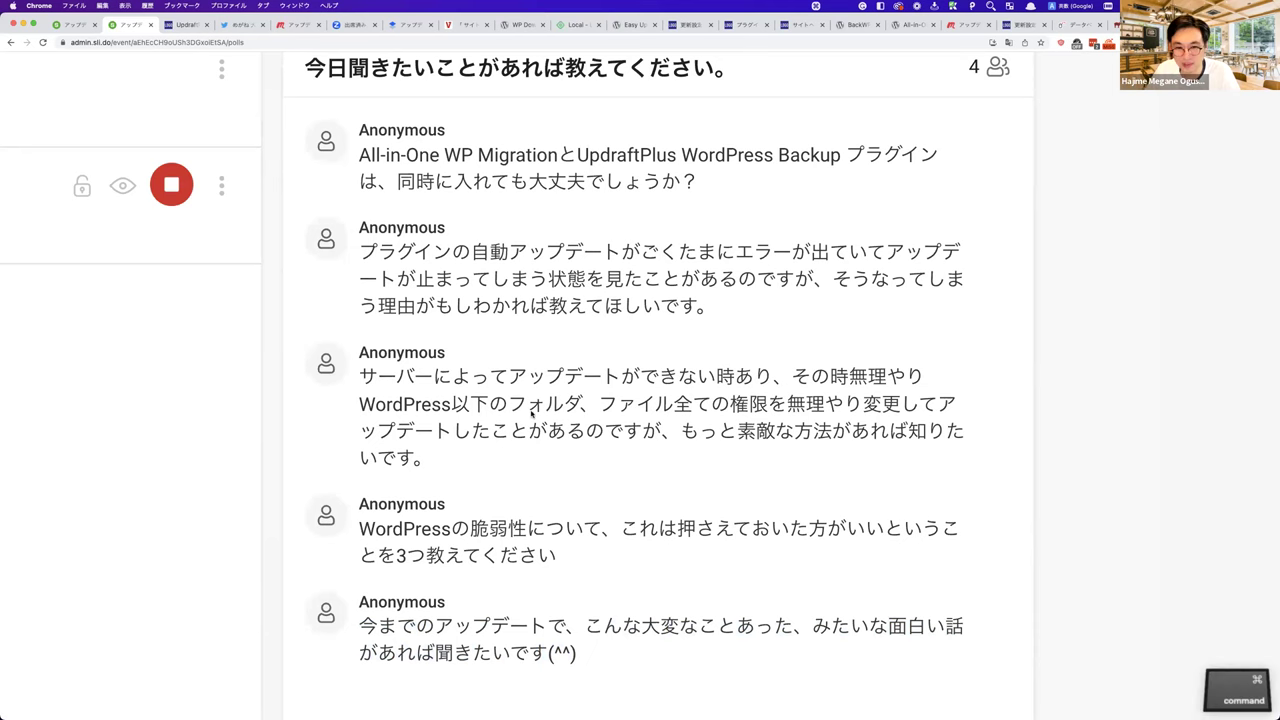
# - Submit "プラグインによっては、後方互換の無いアップデートがかかる場合もありますね" anonymously to the Sli.do open text poll and return to the admin's live answers
pyautogui.press('super+minus')
pyautogui.press('super+minus')
pyautogui.press('super+minus')
pyautogui.press('super+minus')
pyautogui.press('super+minus')
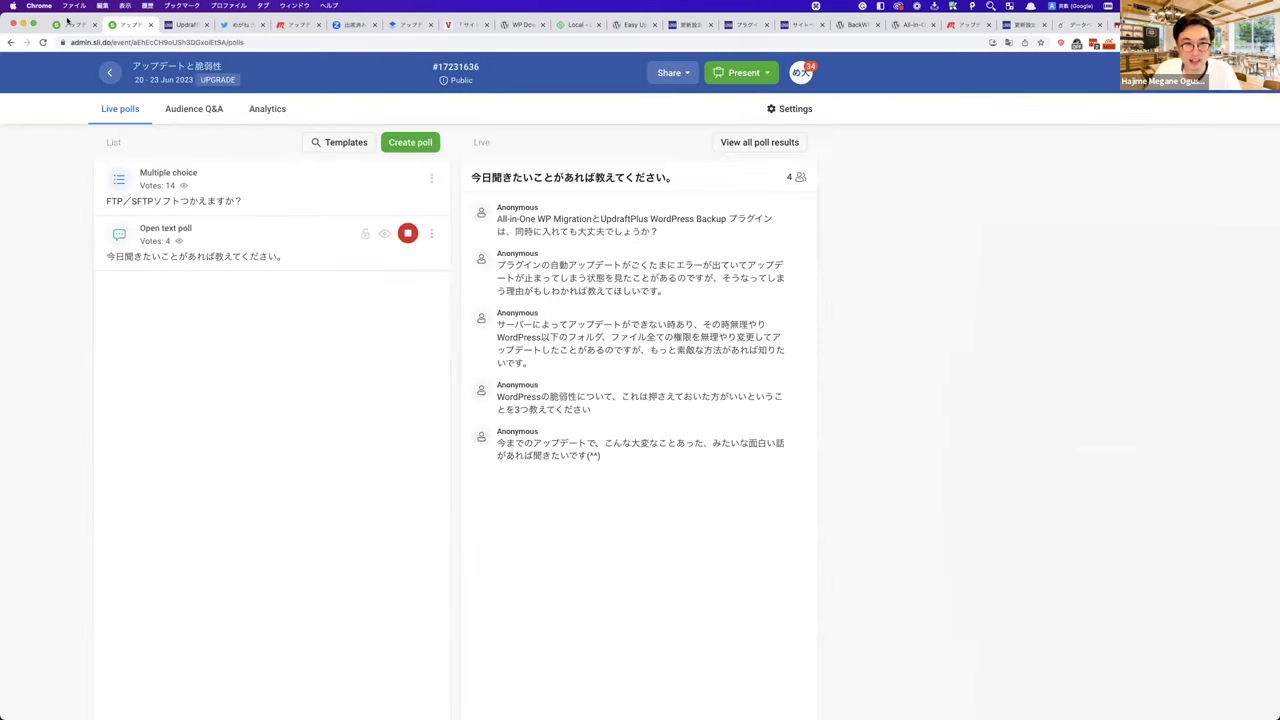
pyautogui.click(75, 24)
pyautogui.click(451, 251)
pyautogui.write('プラグインによっては、後方互換の無いアップデートがかかる場合もありますね')
pyautogui.click(555, 340)
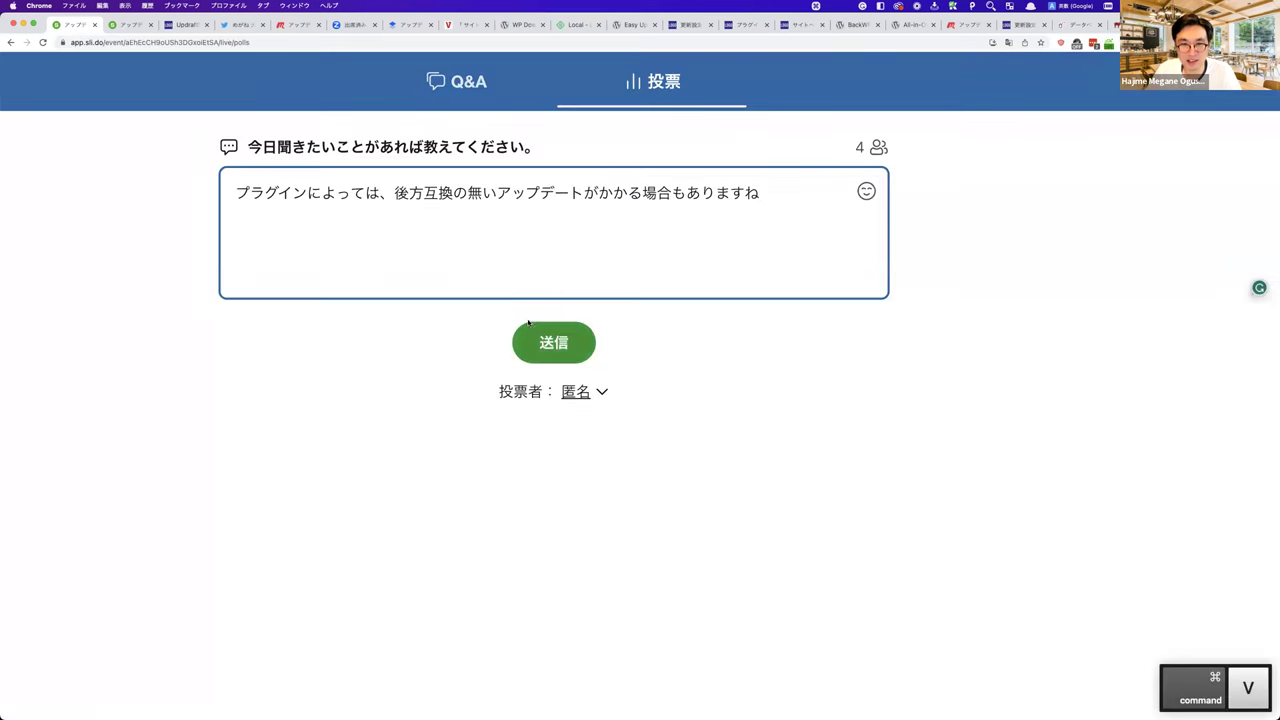
pyautogui.hotkey('ctrl', 'Tab')
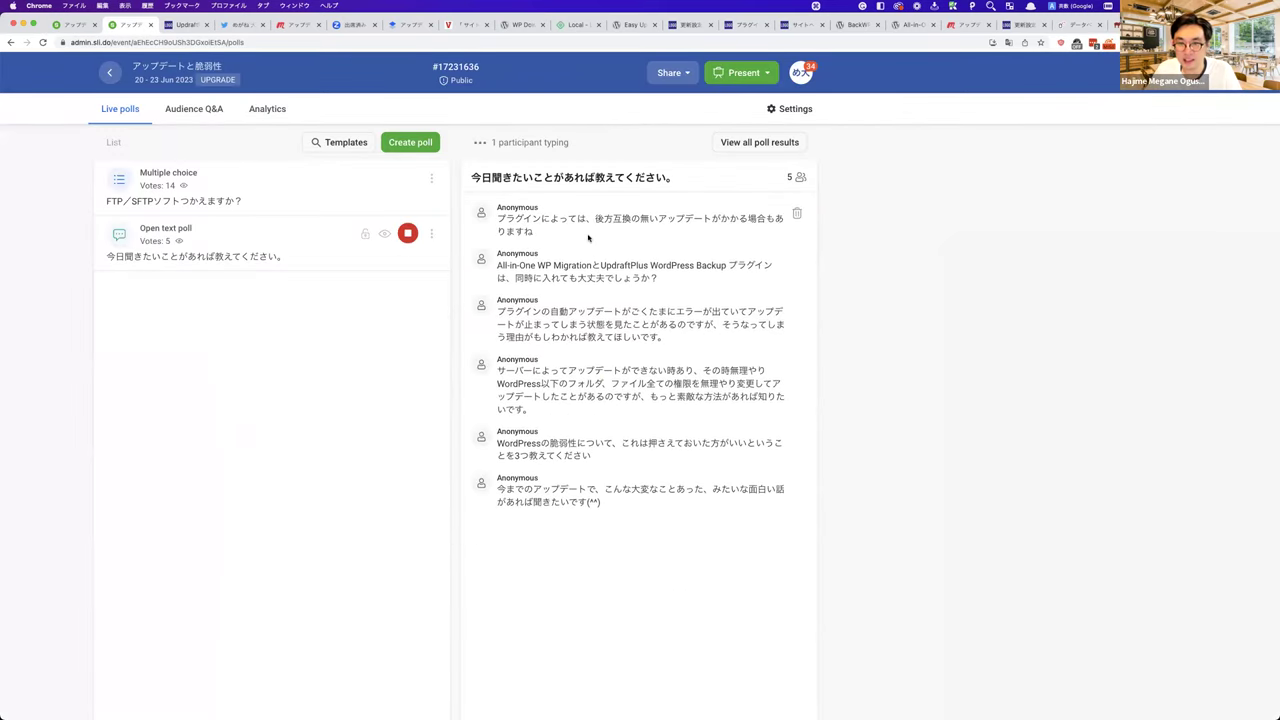
pyautogui.scroll(5, 588, 238)
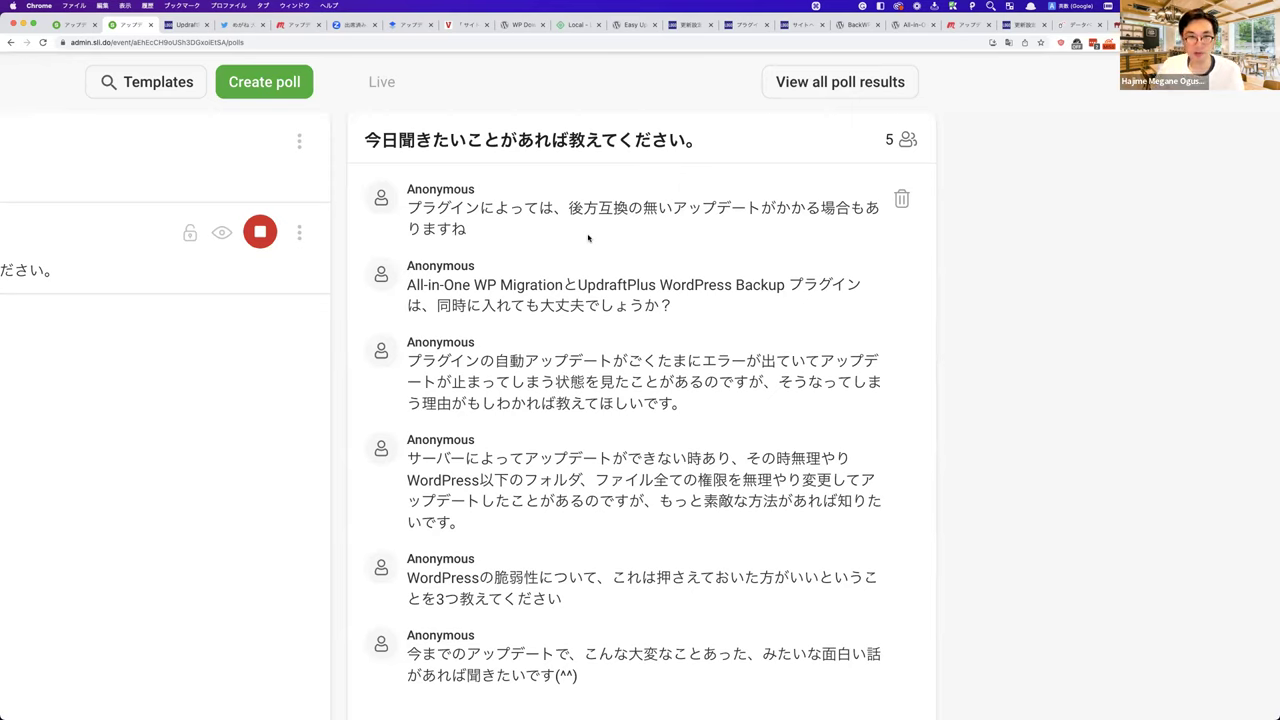
# - Switch to the Dropbox Paper notes and locate the ChatGPT answer about WordPress going white after an update
pyautogui.click(405, 24)
pyautogui.scroll(-5, 474, 322)
pyautogui.scroll(-15, 474, 322)
pyautogui.scroll(-10, 474, 322)
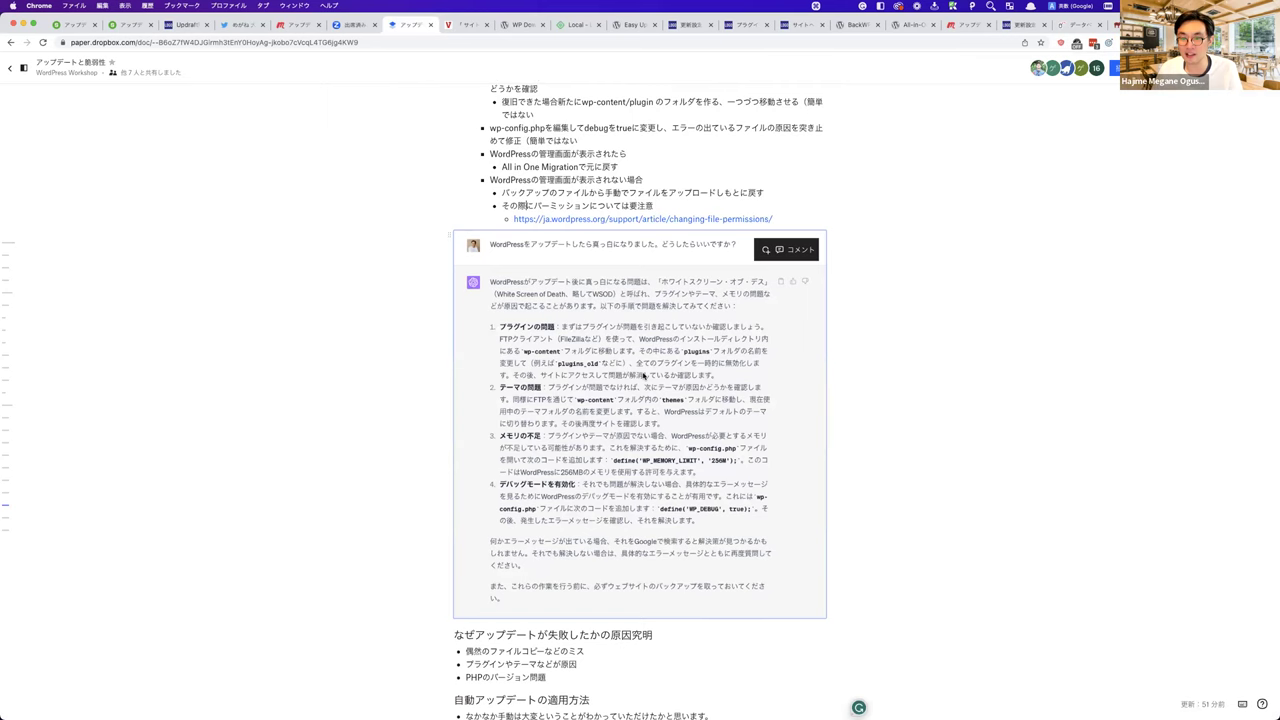
pyautogui.click(648, 366)
pyautogui.moveTo(651, 331); pyautogui.dragTo(622, 409)
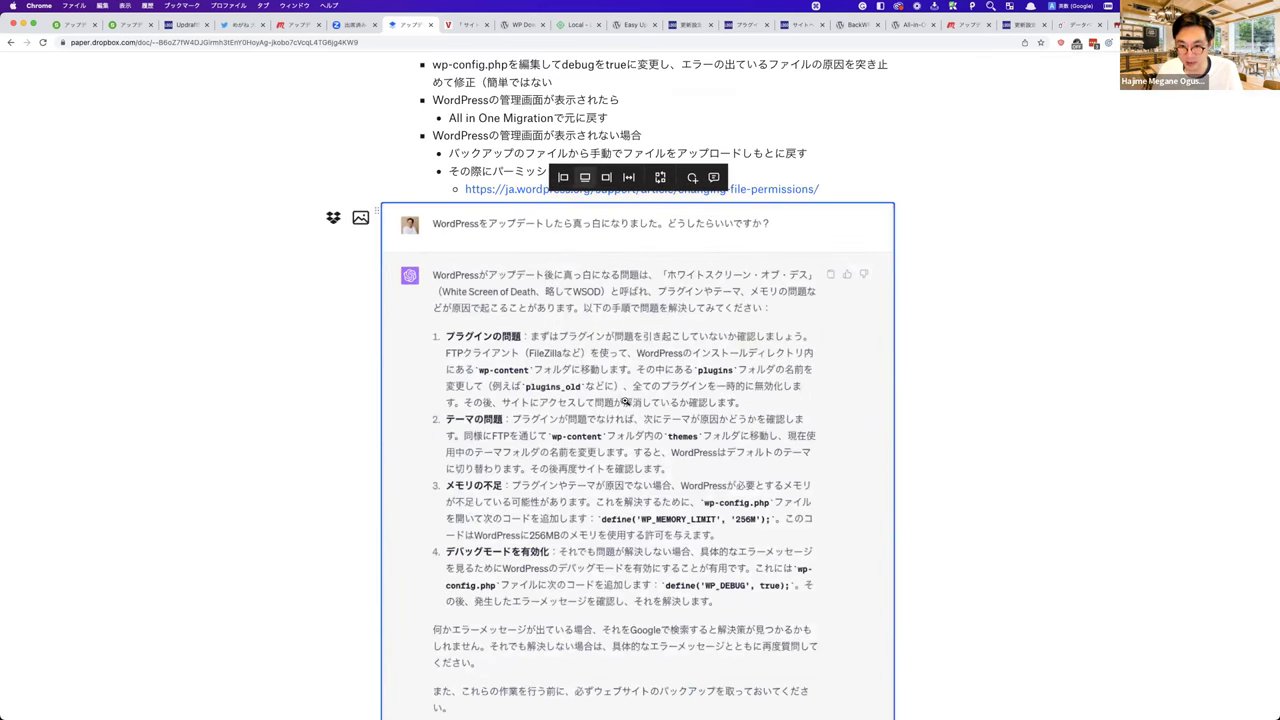
pyautogui.click(910, 214)
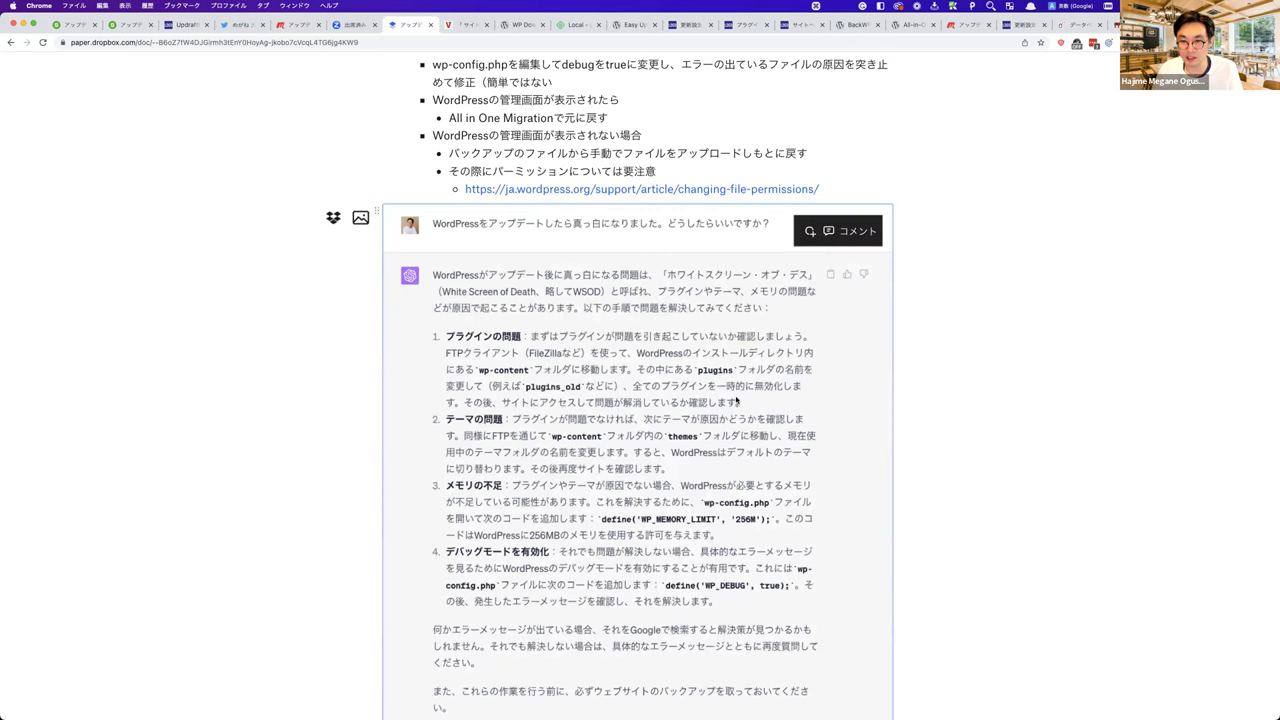
# - Examine the ChatGPT white-screen advice on plugins, themes, memory and debug mode, plus the neighbouring sections on failure causes and automatic updates
pyautogui.scroll(3, 736, 401)
pyautogui.scroll(2, 736, 401)
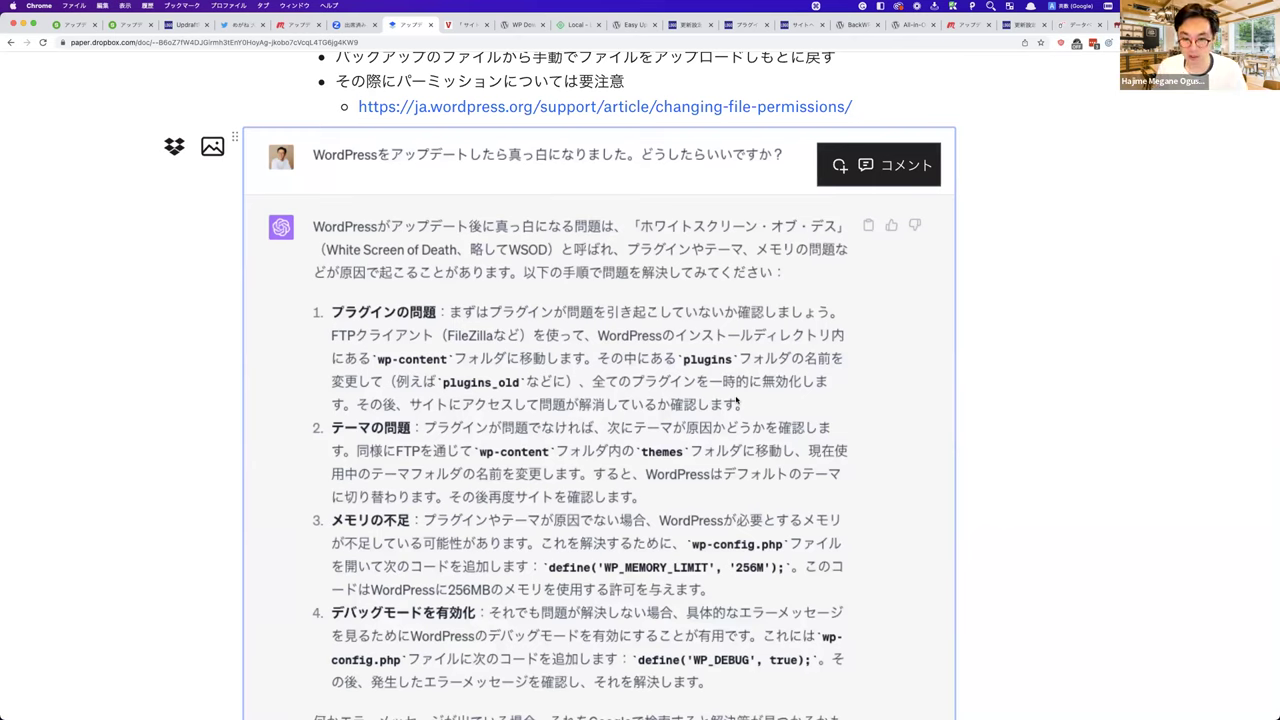
pyautogui.scroll(-2, 737, 400)
pyautogui.scroll(1, 600, 280)
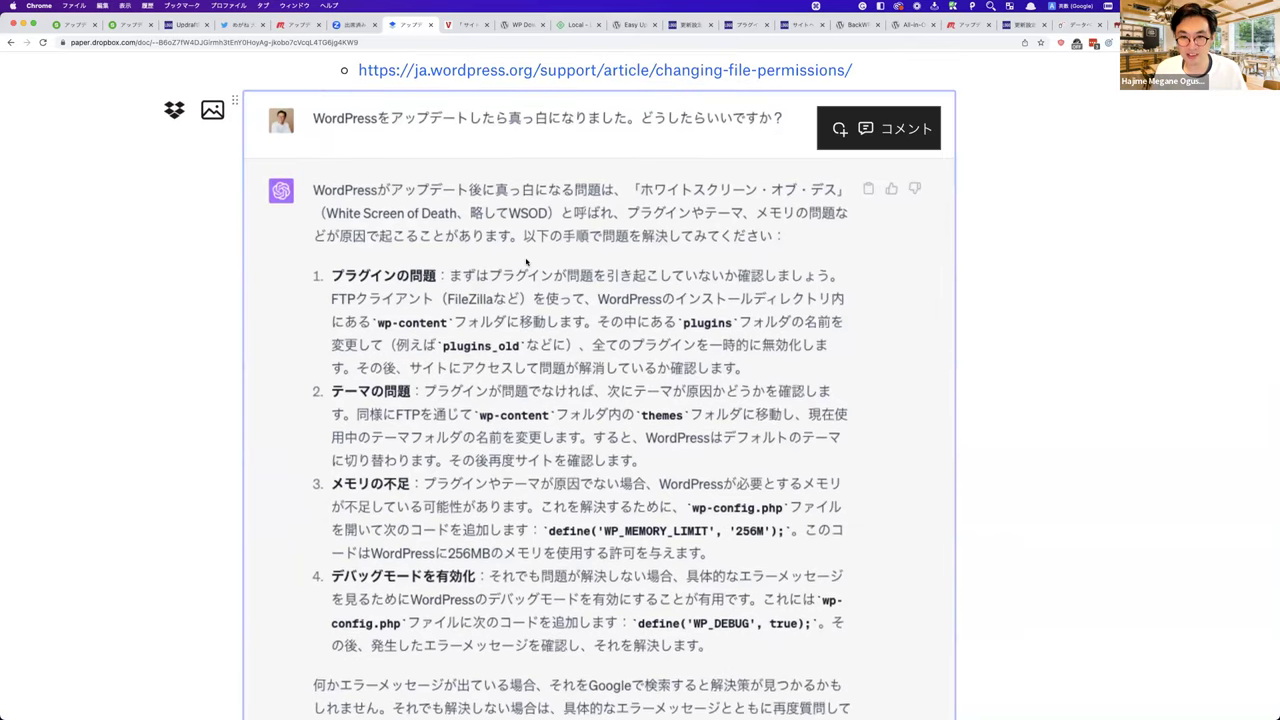
pyautogui.scroll(2, 480, 190)
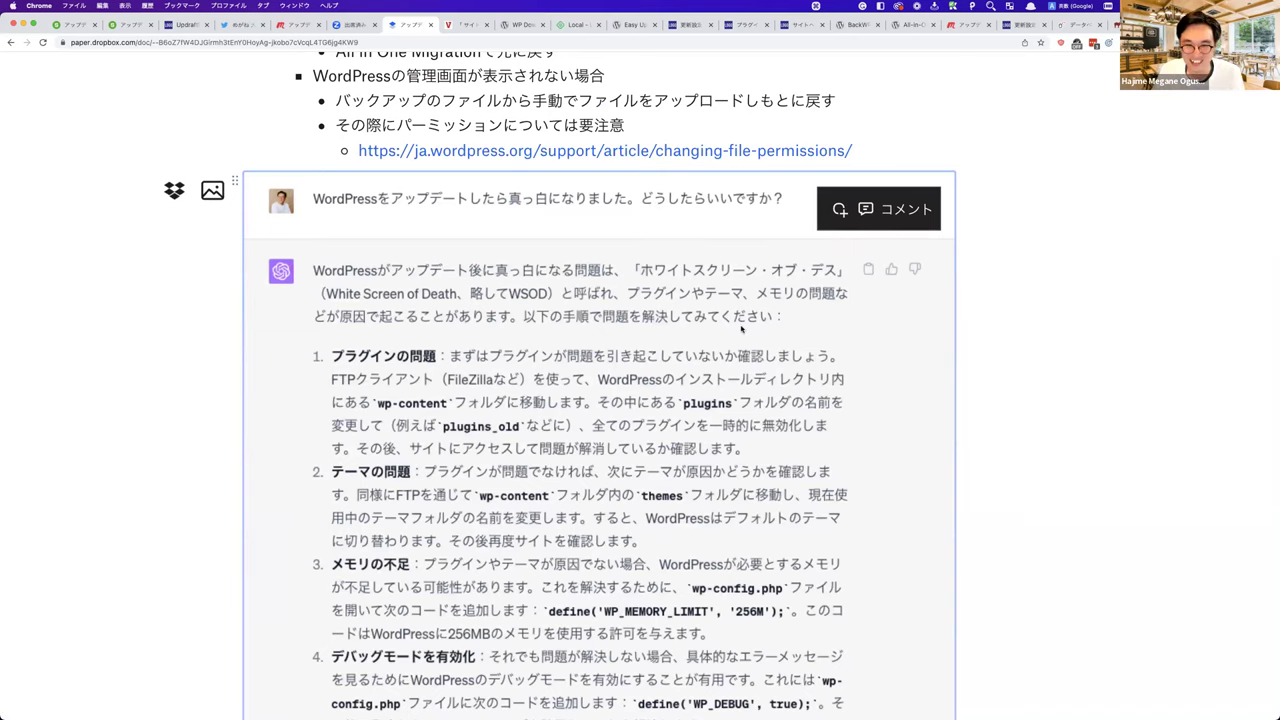
pyautogui.scroll(-3, 741, 328)
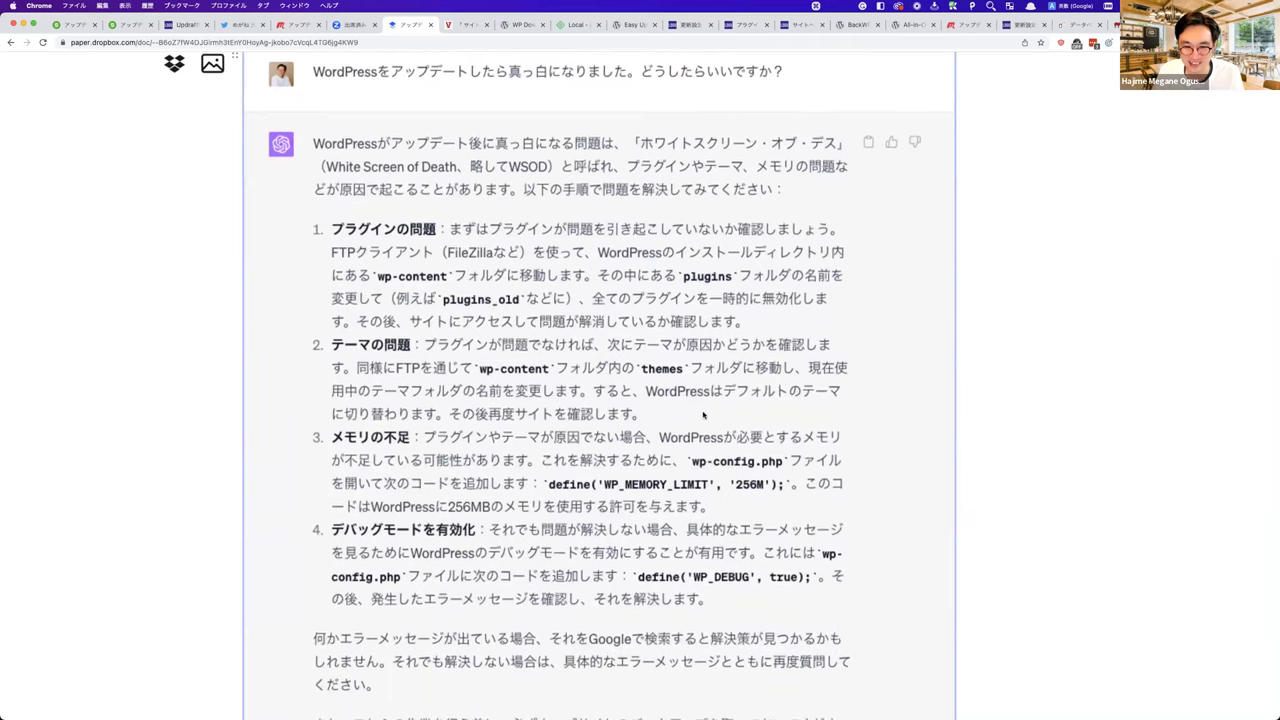
pyautogui.scroll(-1, 703, 415)
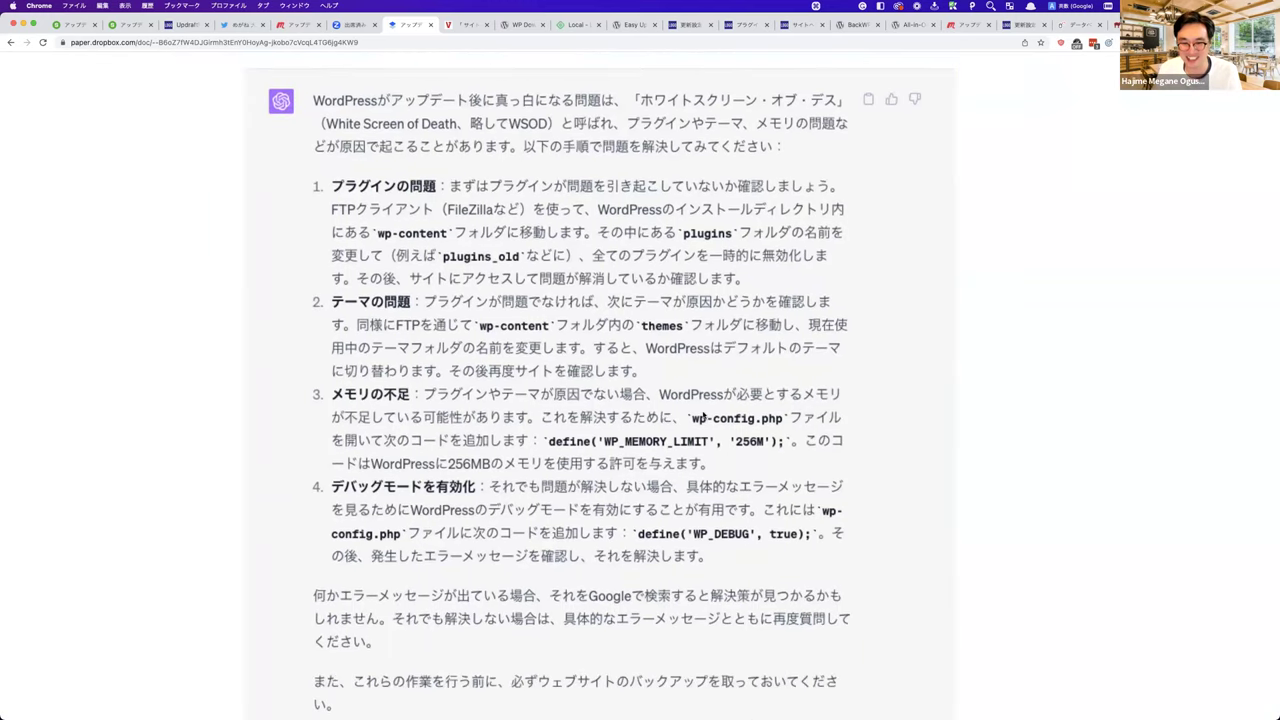
pyautogui.scroll(-1, 703, 418)
pyautogui.scroll(1, 705, 417)
pyautogui.scroll(-2, 705, 417)
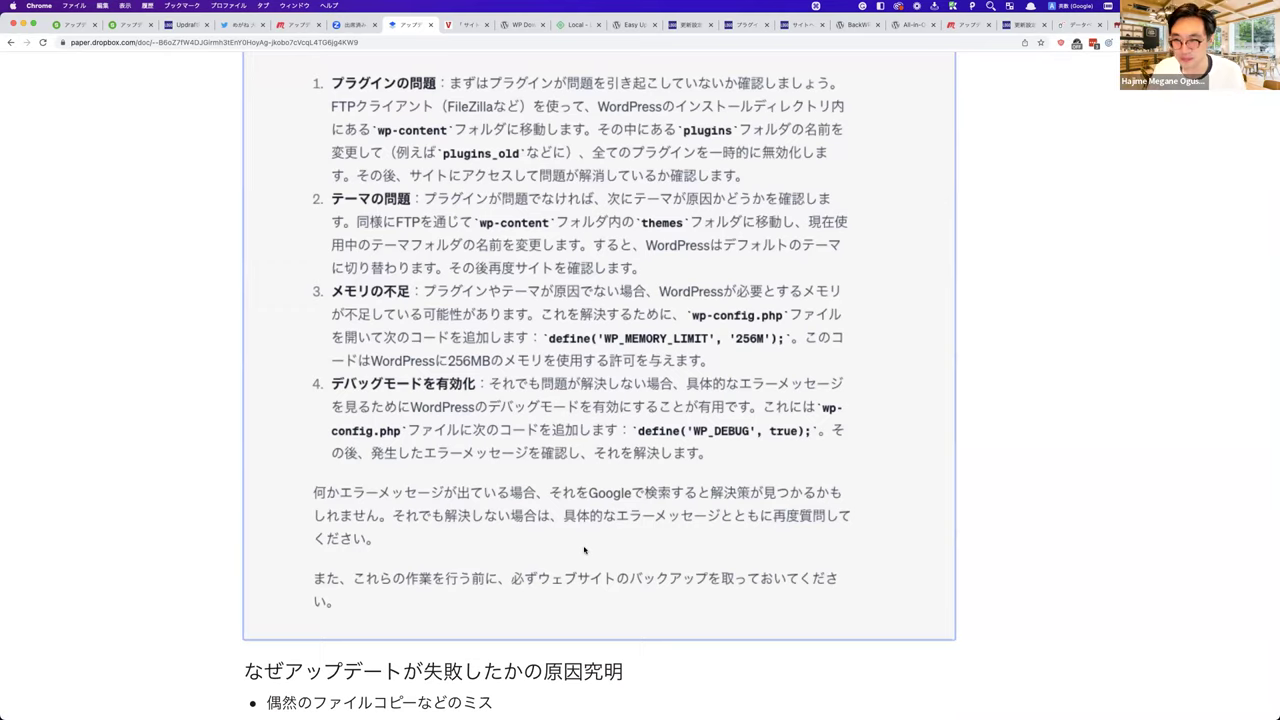
pyautogui.scroll(-5, 585, 549)
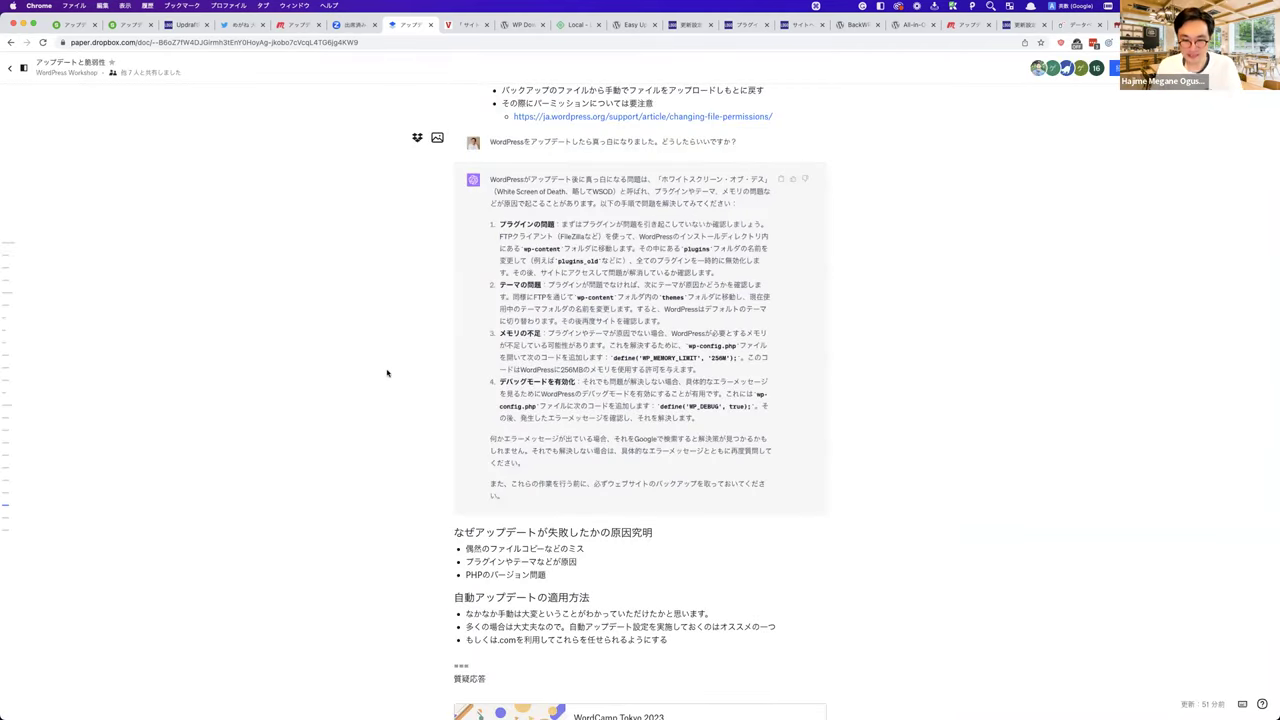
pyautogui.scroll(-2, 387, 373)
pyautogui.scroll(3, 386, 371)
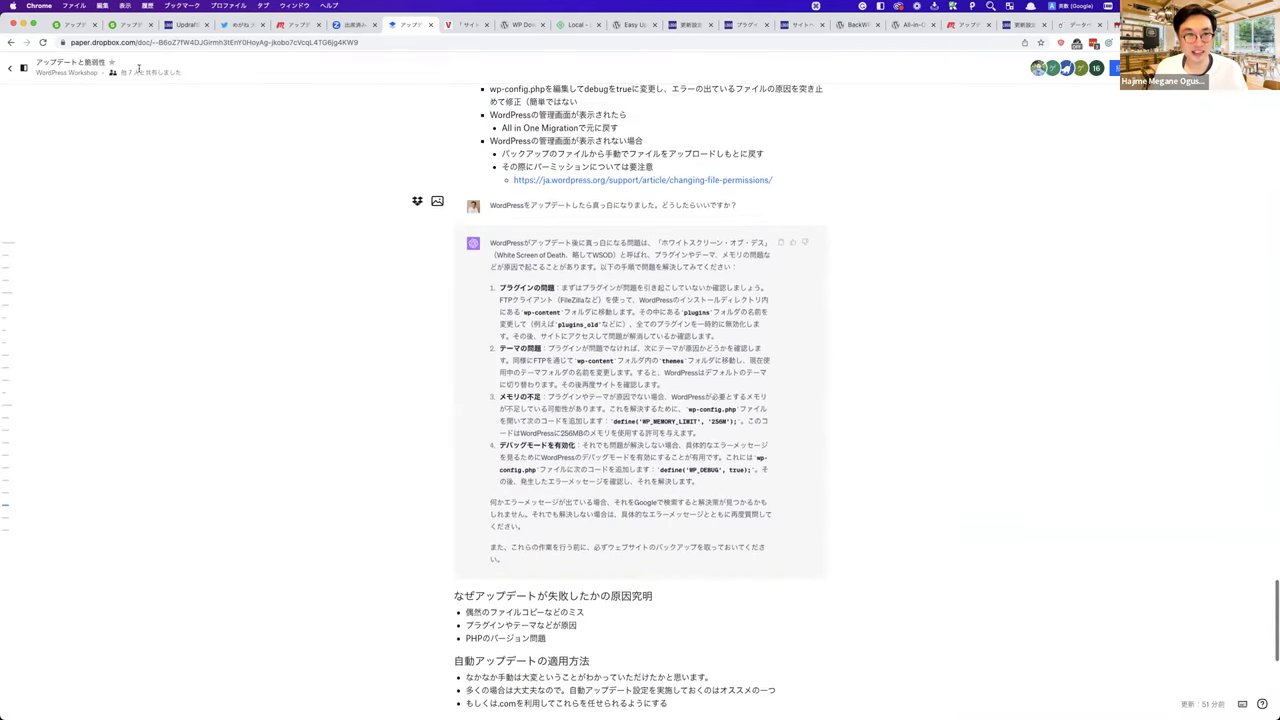
# - Return to Sli.do and review the audience questions in the participant and admin views, including the one about subdirectory WordPress installs in Local
pyautogui.press('super+1')
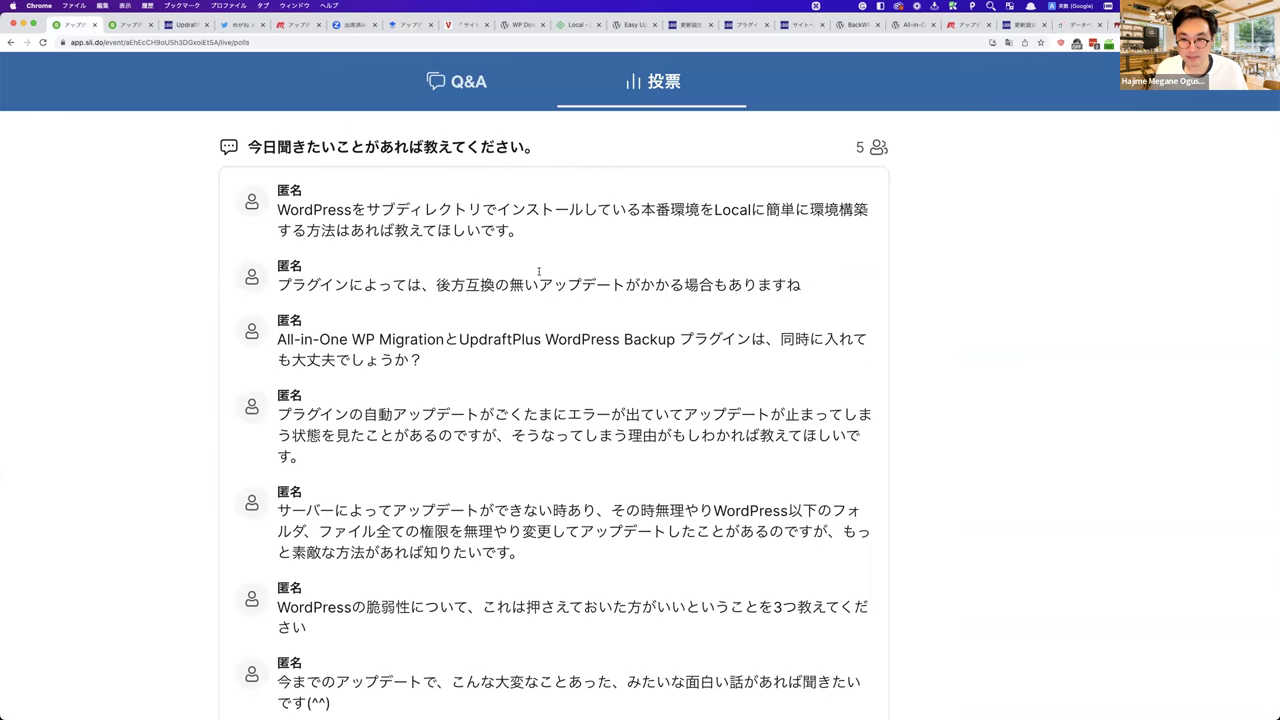
pyautogui.scroll(-1, 396, 280)
pyautogui.scroll(1, 300, 200)
pyautogui.click(126, 31)
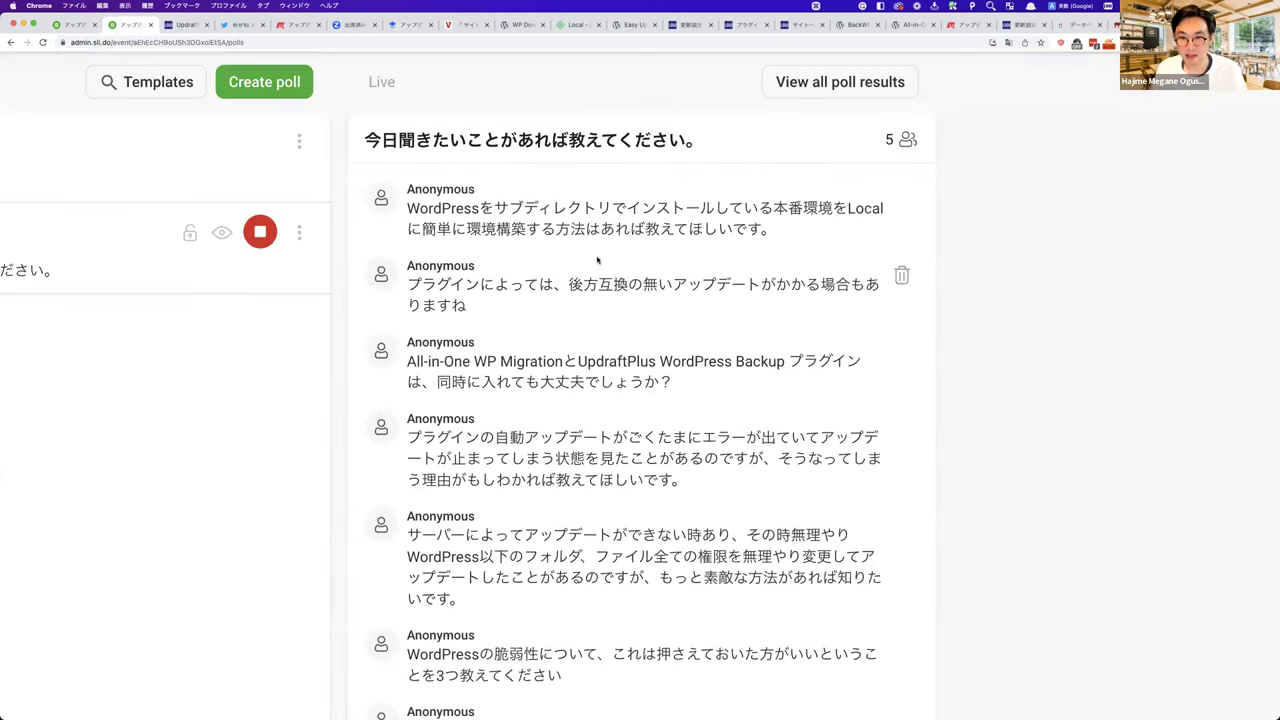
pyautogui.scroll(2, 597, 258)
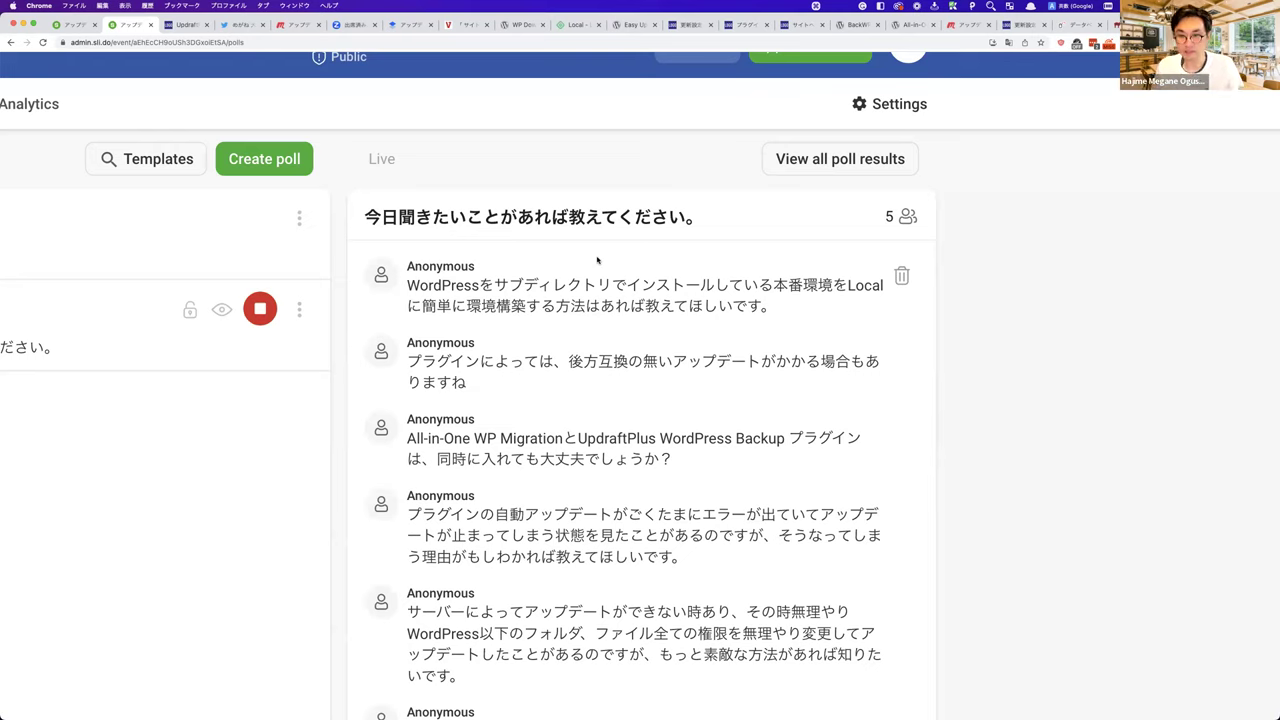
pyautogui.scroll(-5, 596, 262)
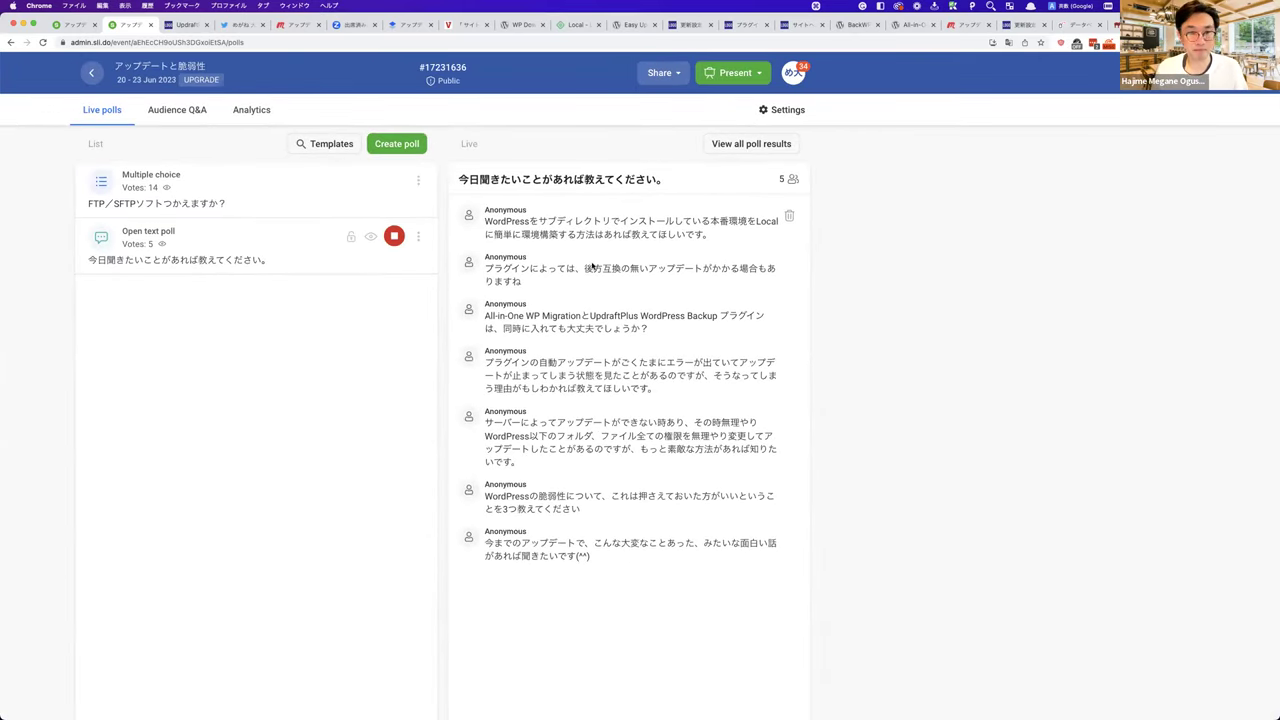
pyautogui.click(66, 20)
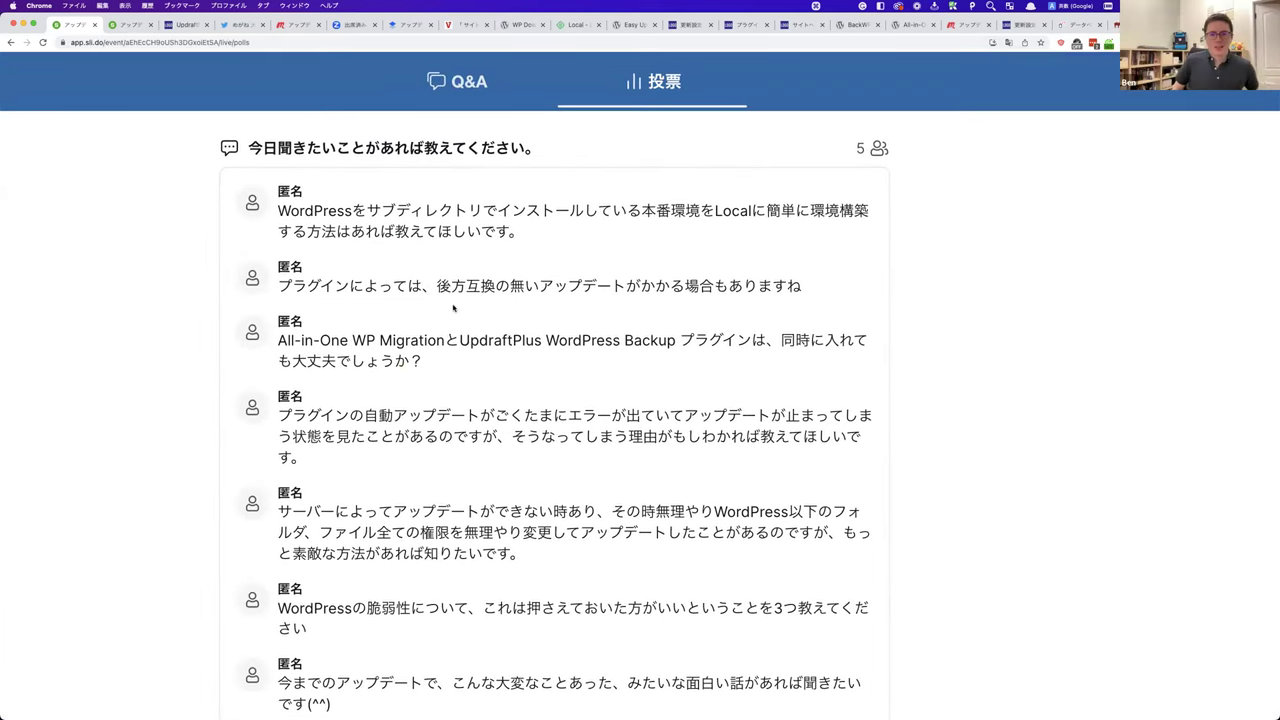
pyautogui.hotkey('ctrl', 'Tab')
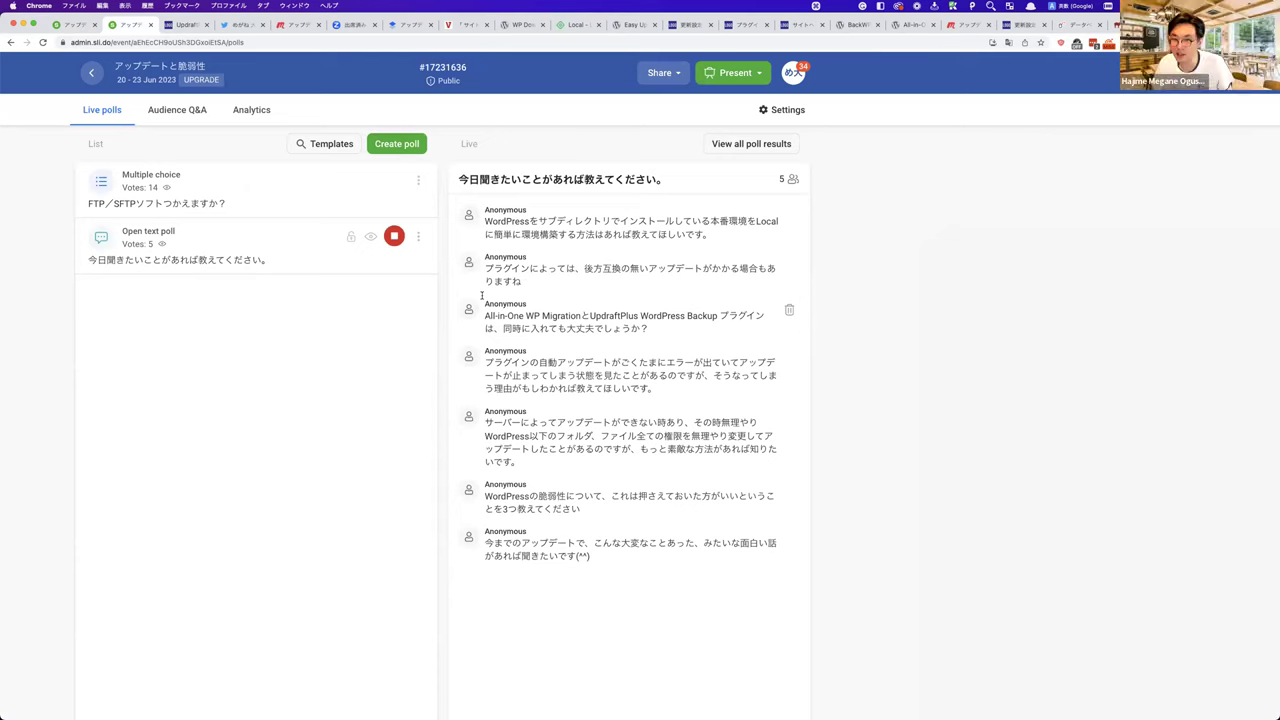